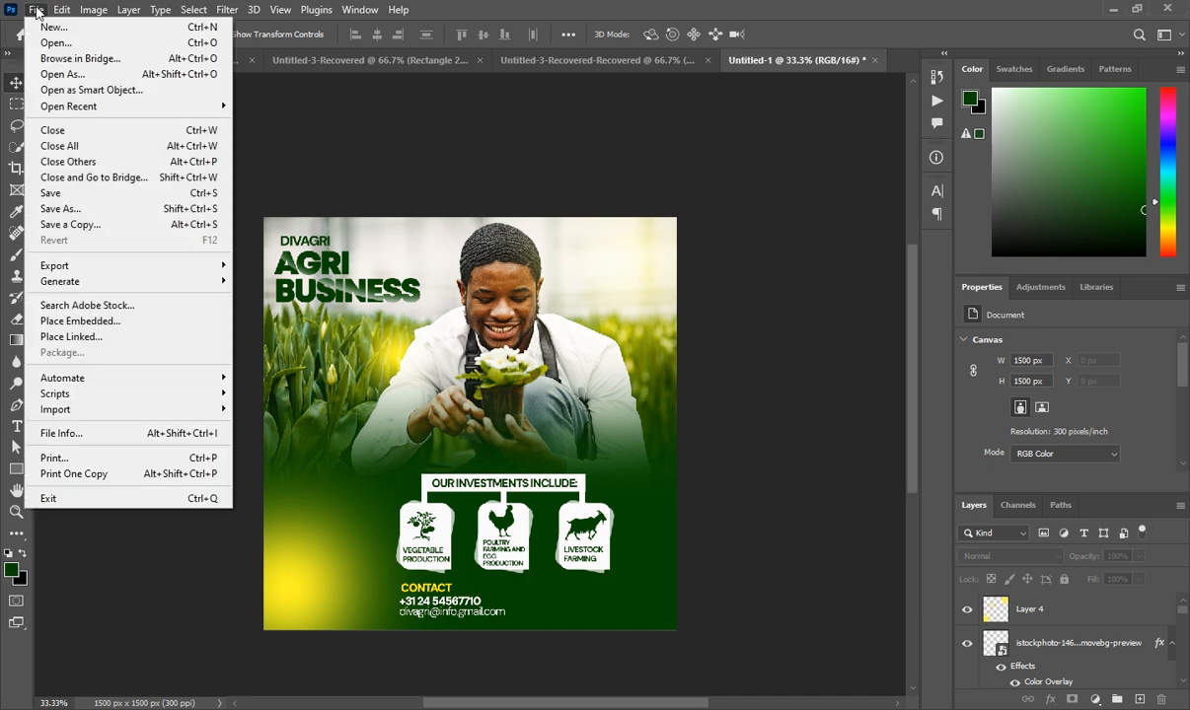
Open the New Document dialog from the File menu
left_click(47, 33)
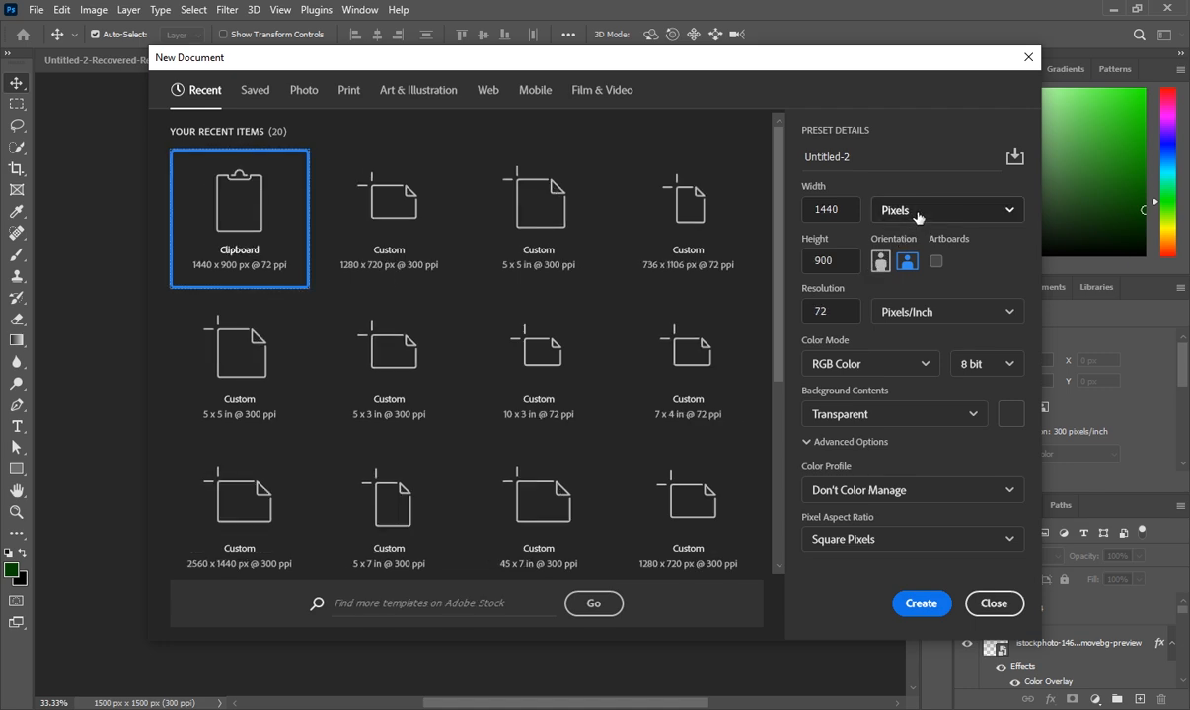
Set width and height to 5 inches and resolution to 300 ppi, then create the document
left_click(918, 216)
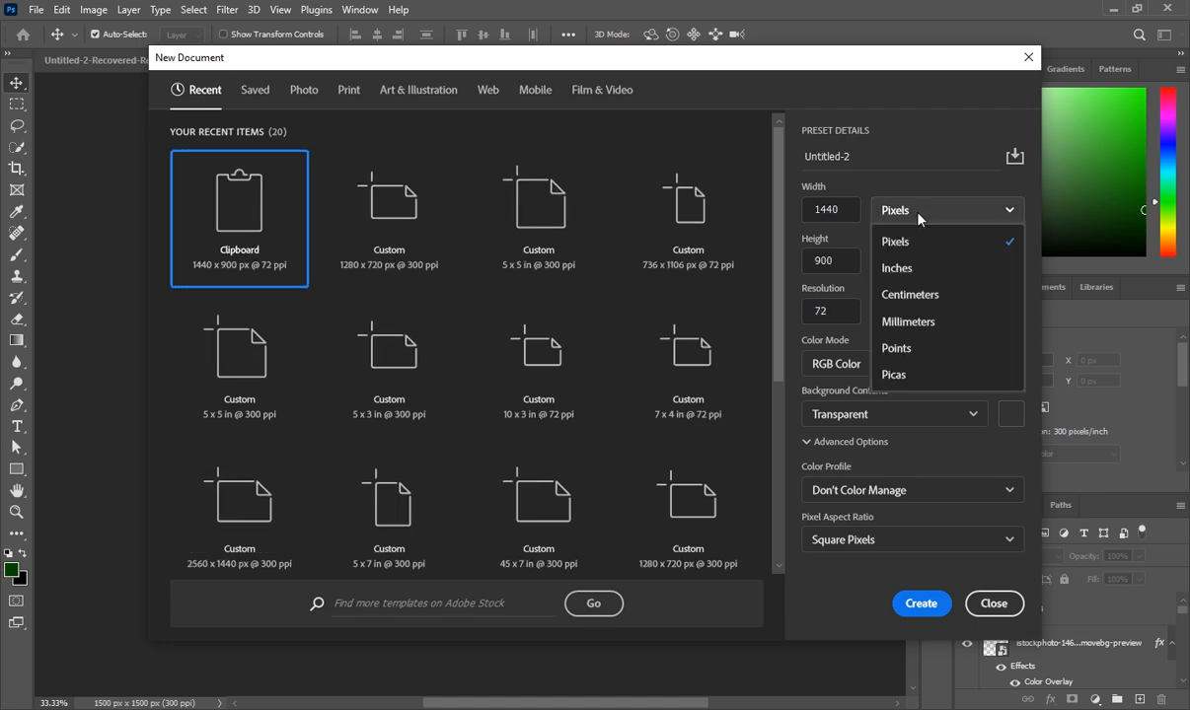
left_click(918, 268)
left_click(837, 215)
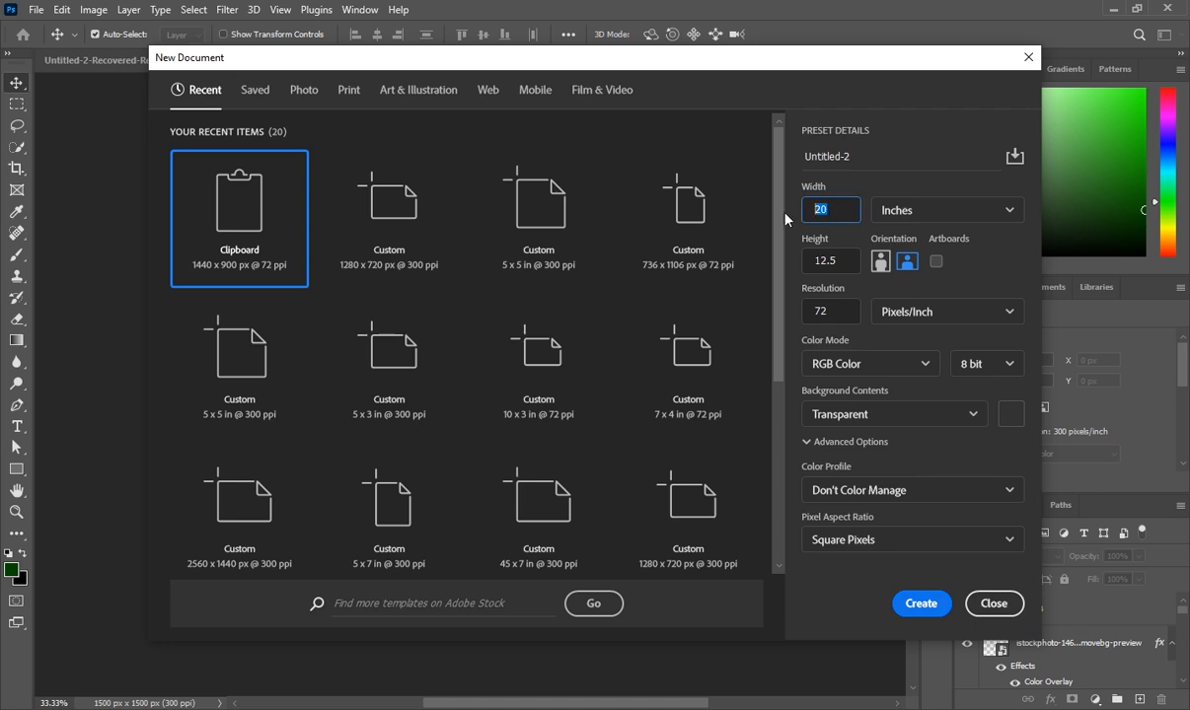
type("5")
left_click(805, 265)
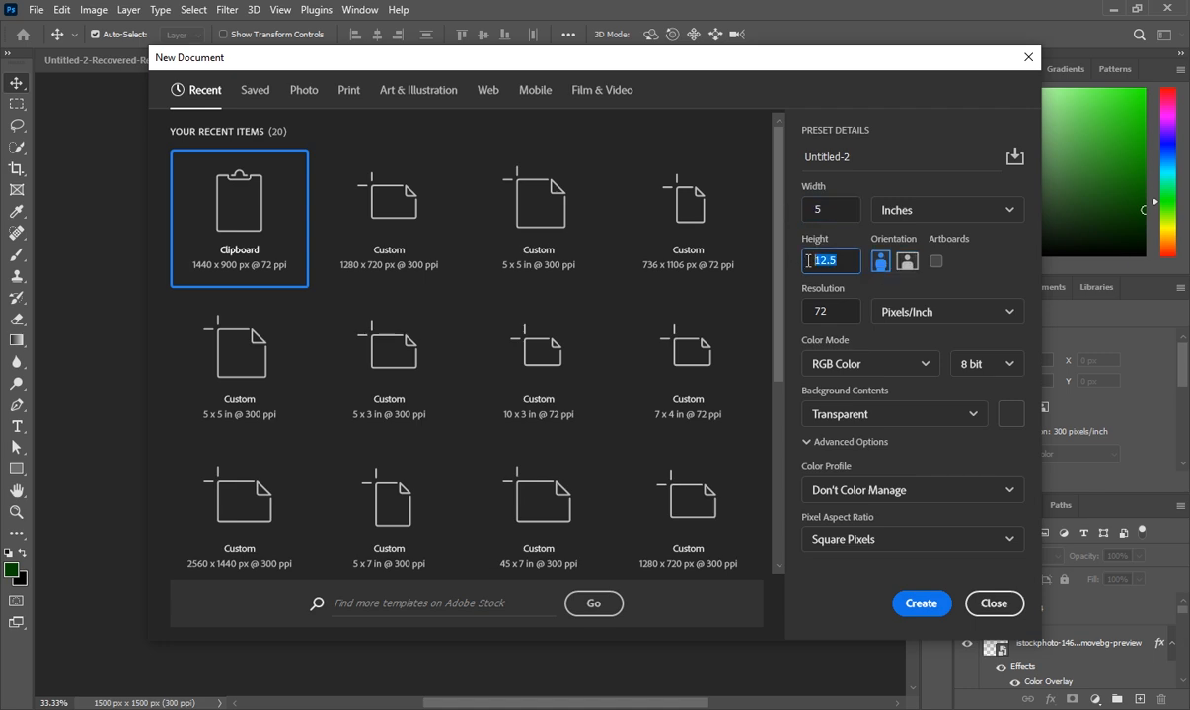
type("5")
left_click(846, 314)
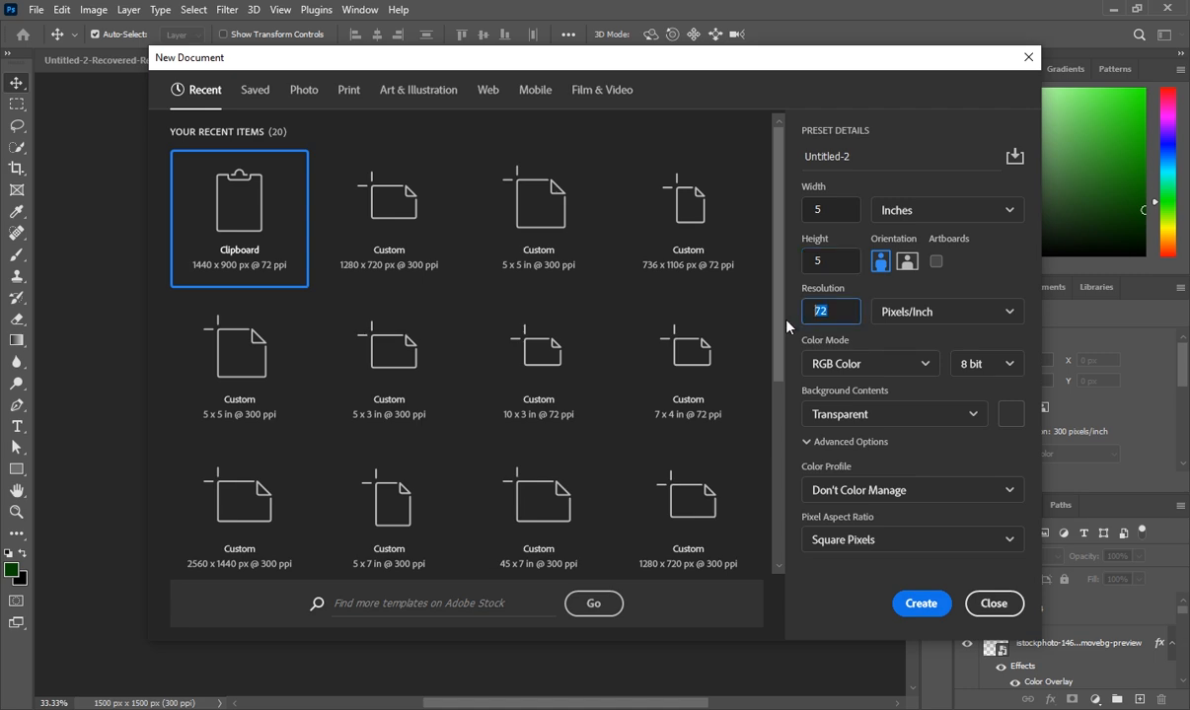
type("300")
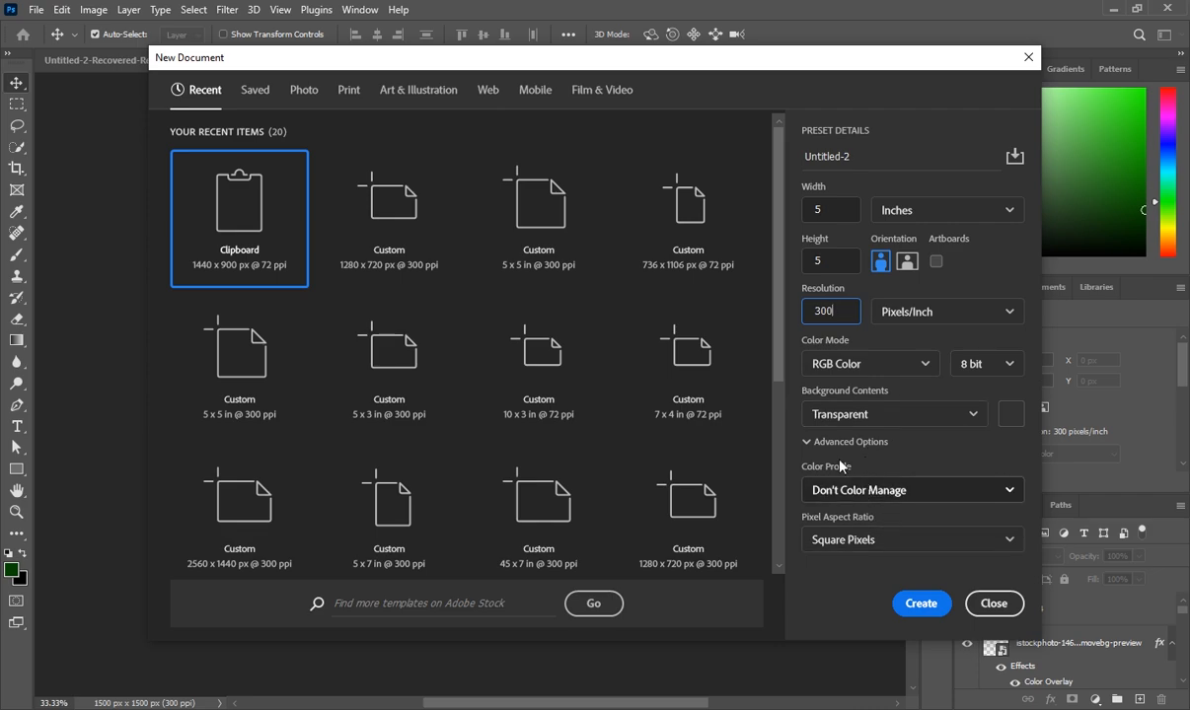
left_click(911, 605)
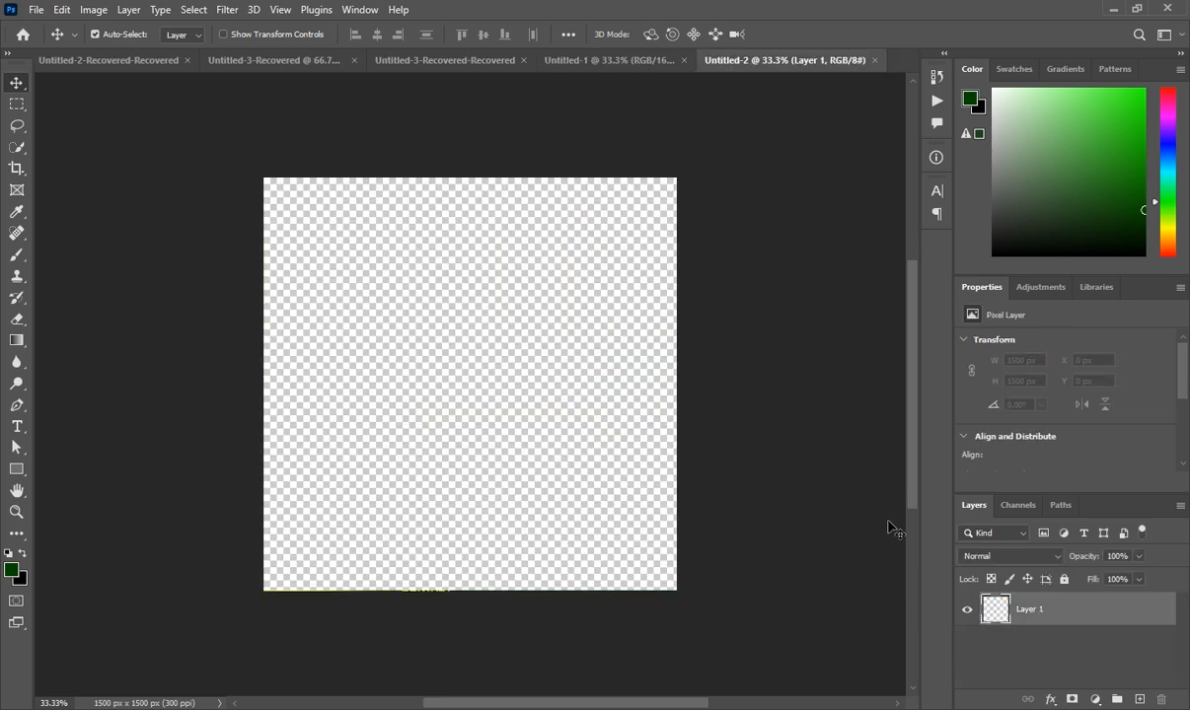
Add a Solid Color fill layer in dark green #074600 covering the canvas
left_click(1095, 700)
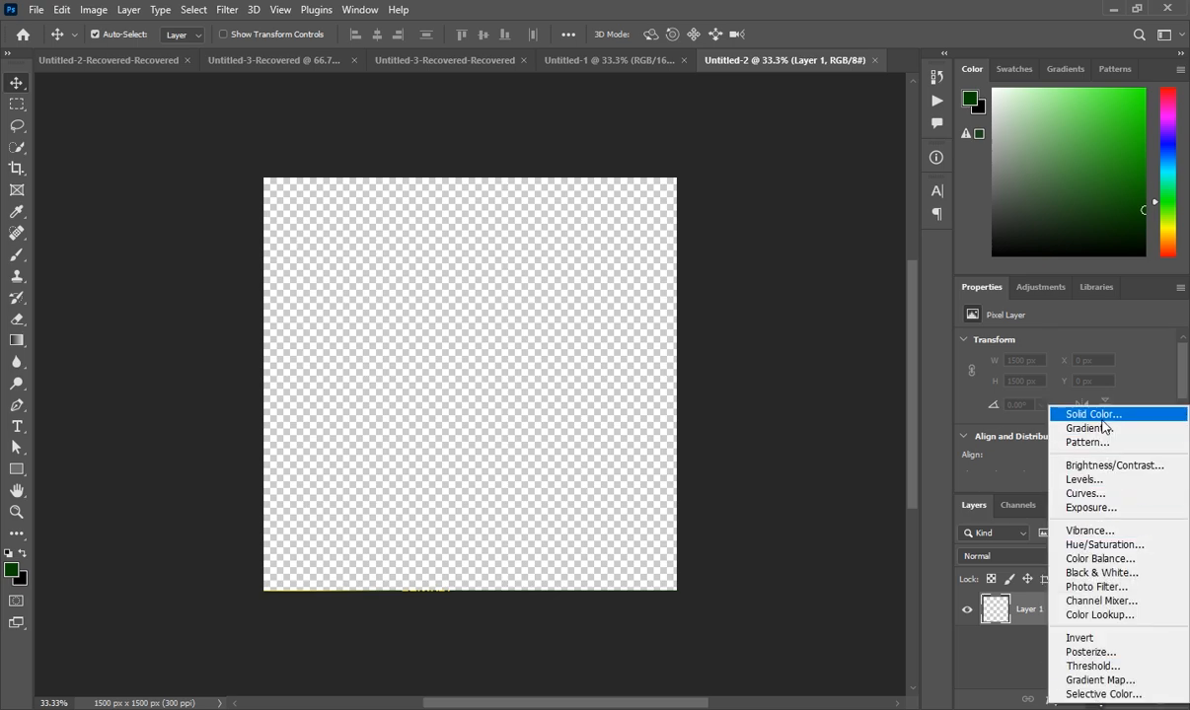
left_click(1102, 419)
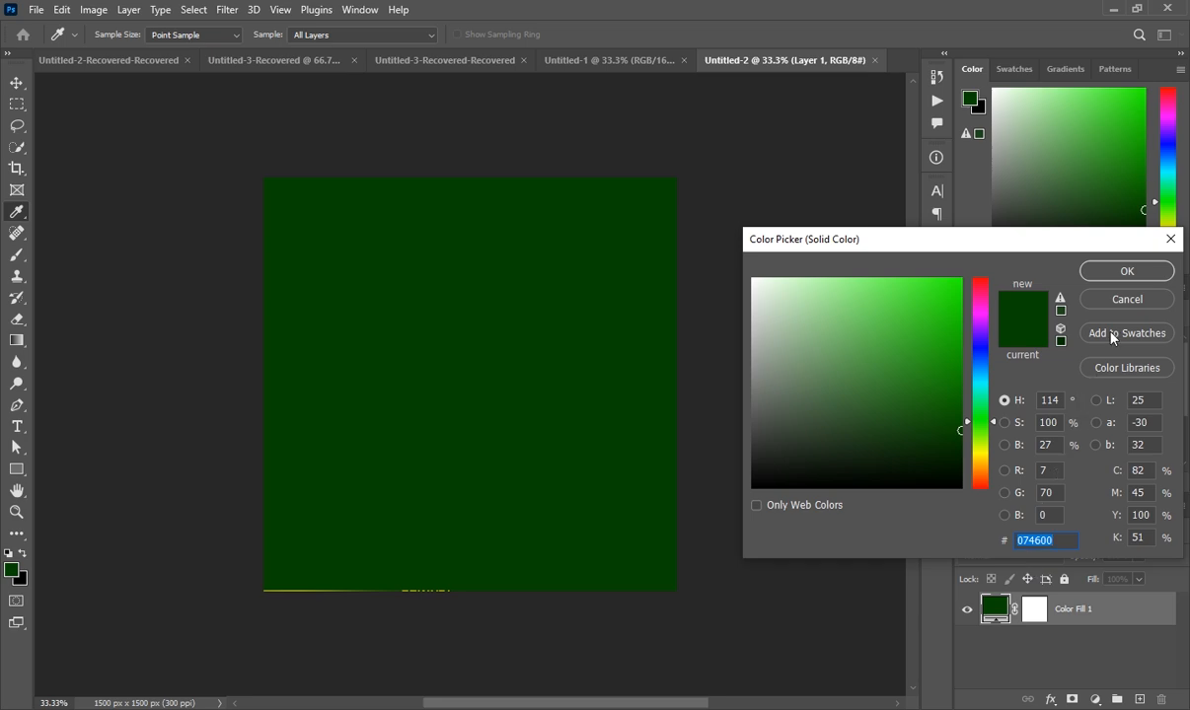
left_click(1127, 272)
key("v")
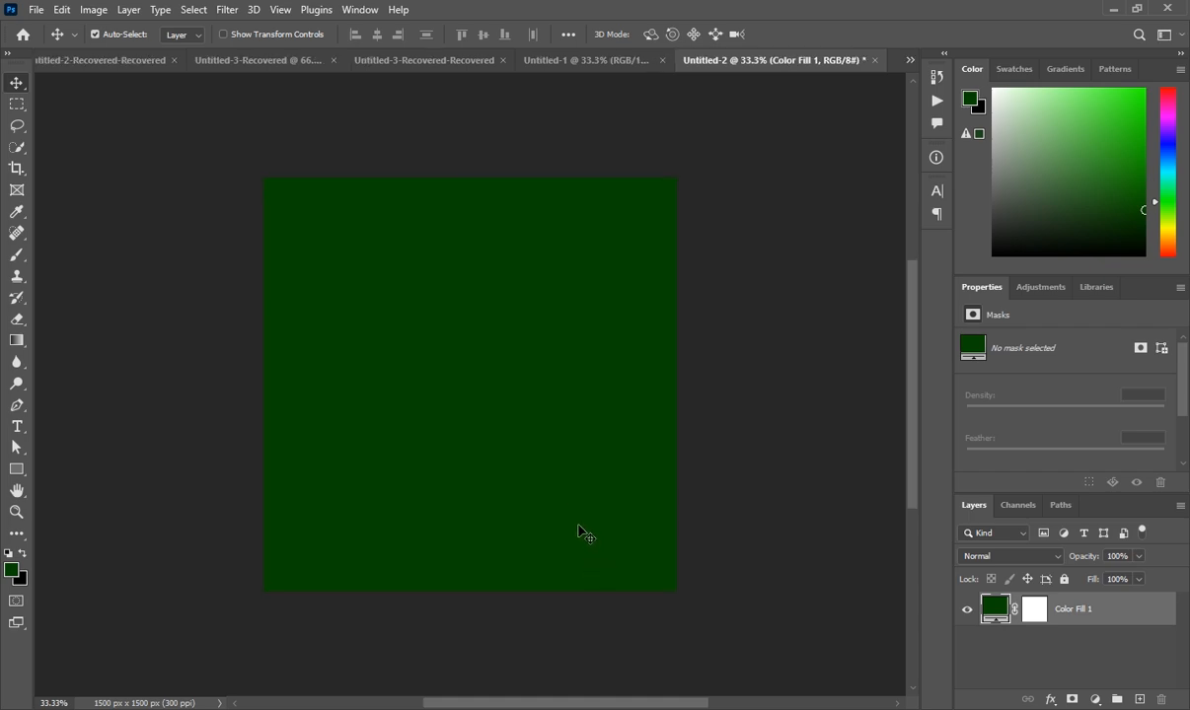
Place the gardener photo at the canvas top, scaled to 22.50% to span the width
left_click(379, 707)
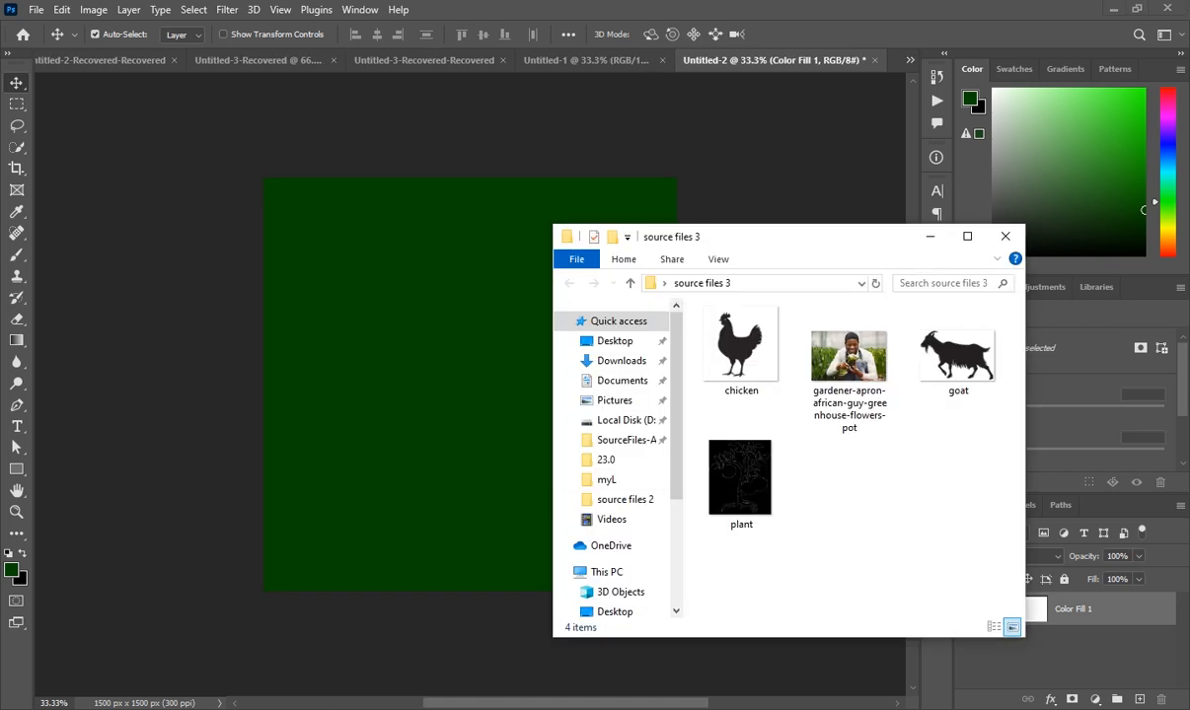
left_click_drag(848, 360, 473, 659)
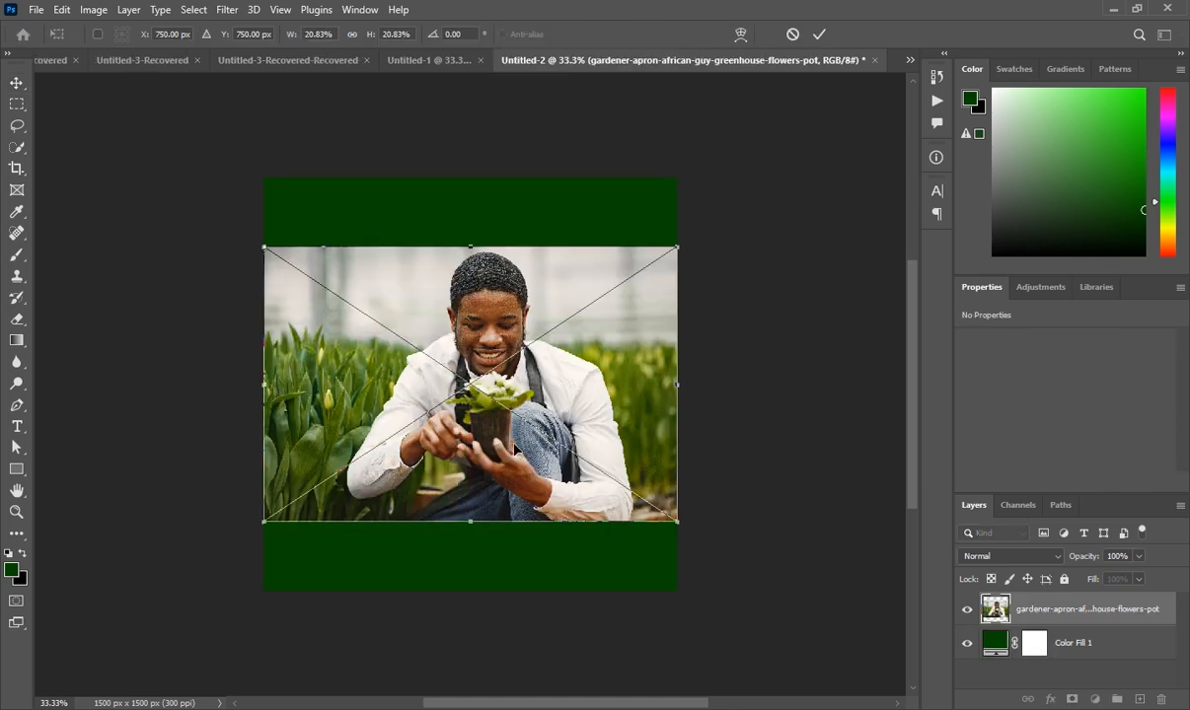
left_click_drag(487, 413, 490, 340)
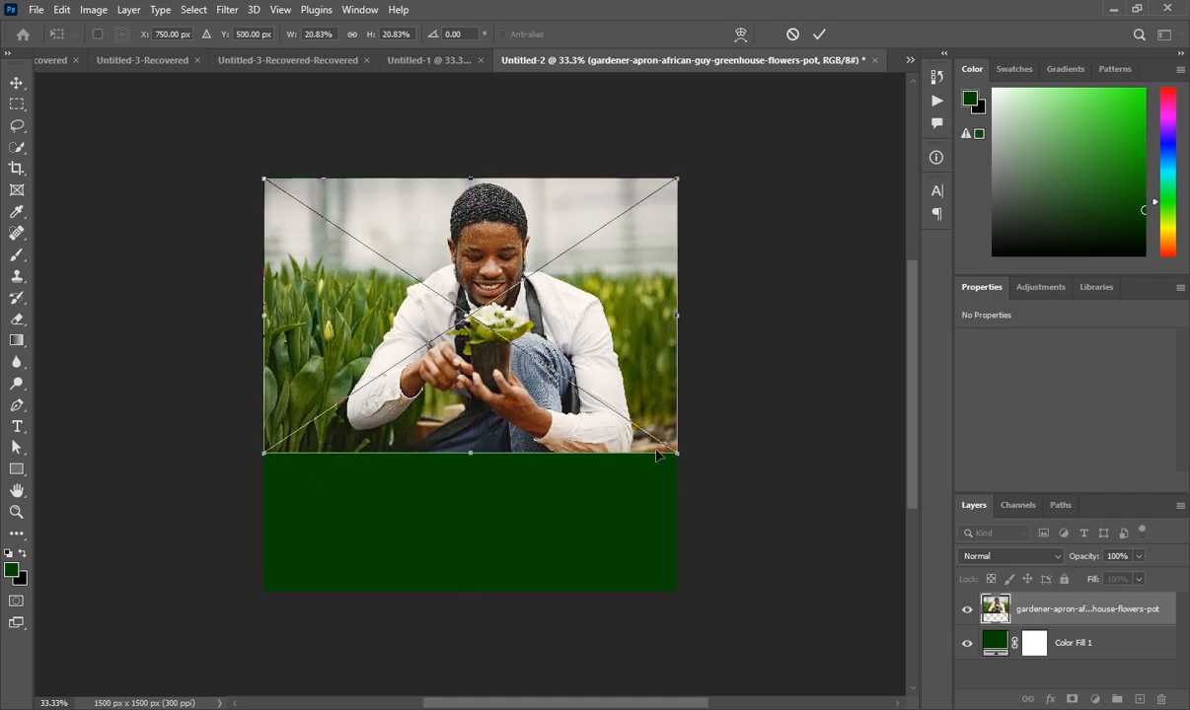
left_click_drag(677, 454, 703, 472)
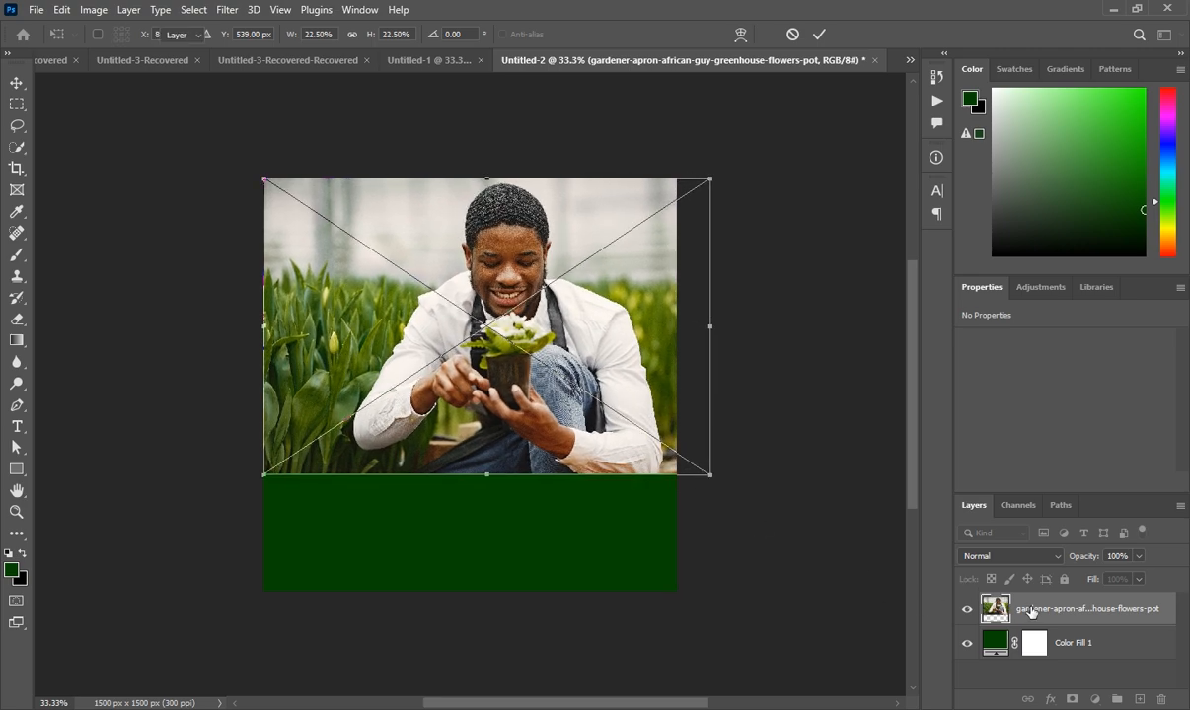
key("Return")
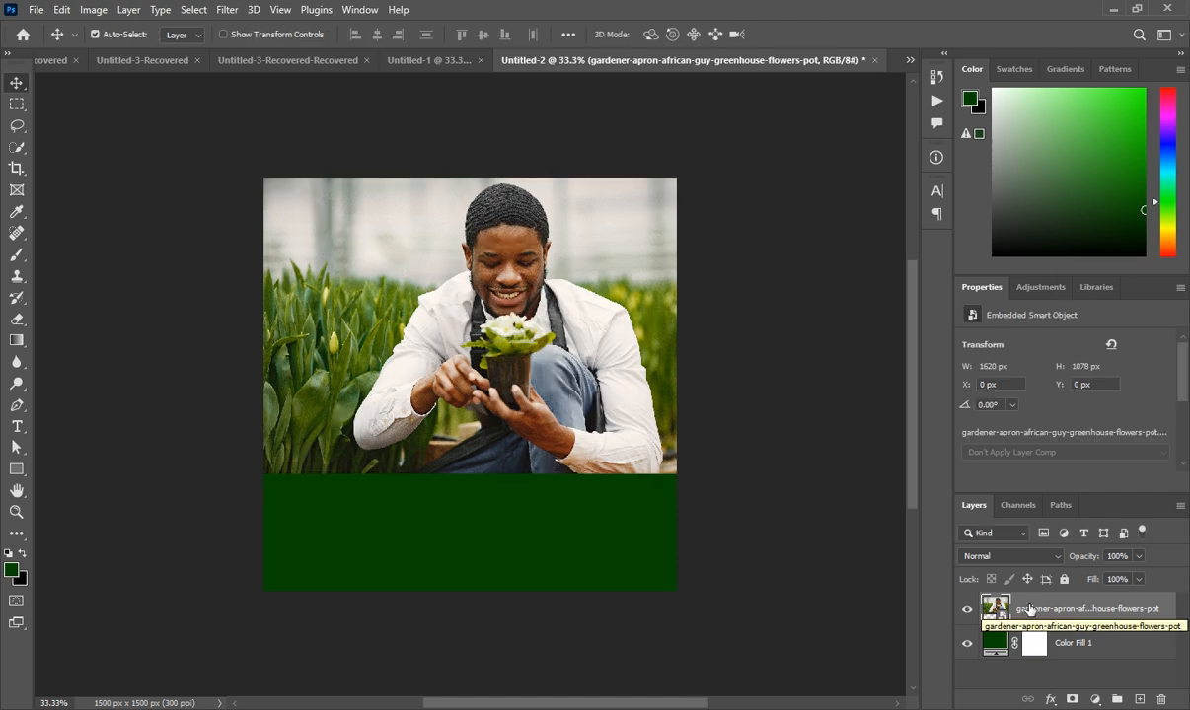
Apply a Camera Raw Filter: Exposure +0.20, Highlights +36, Texture +5, Clarity +25
left_click(227, 10)
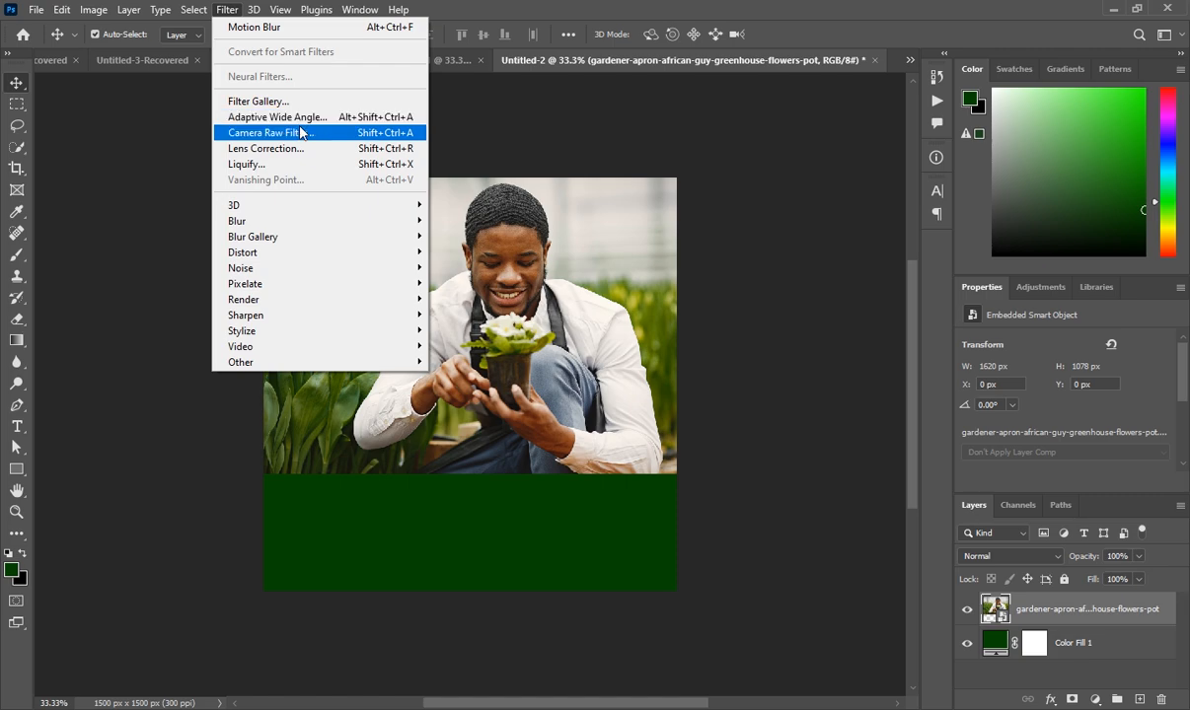
left_click(301, 132)
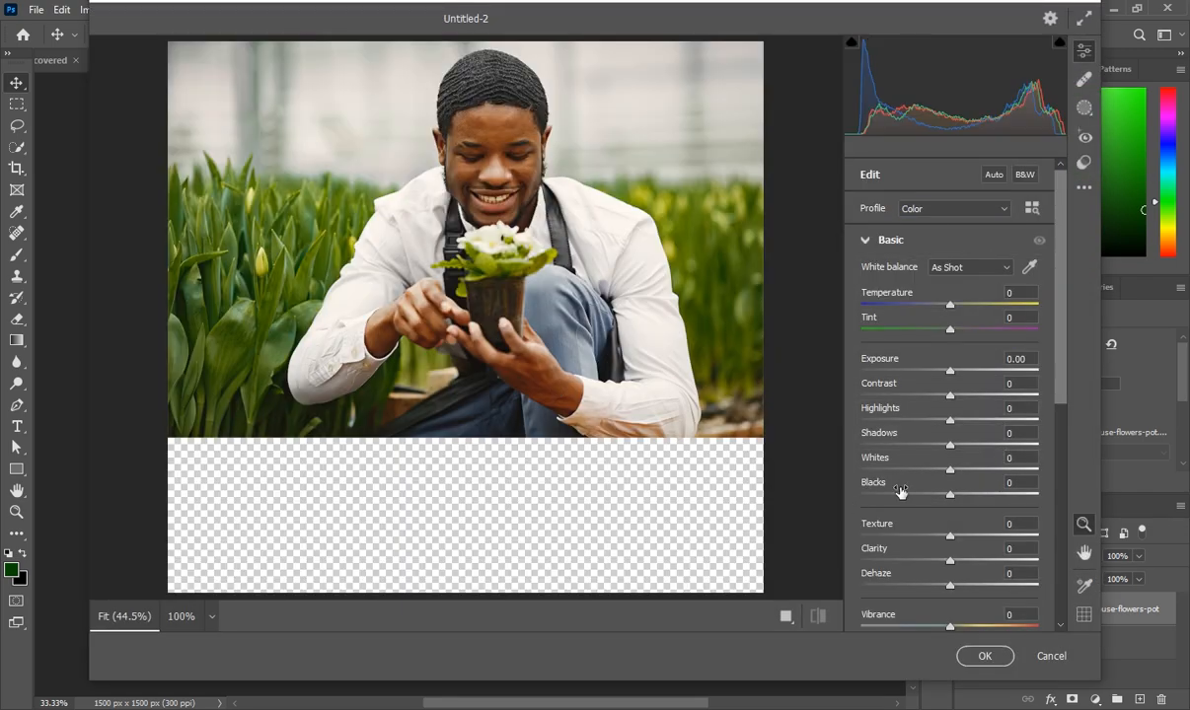
left_click_drag(950, 373, 954, 373)
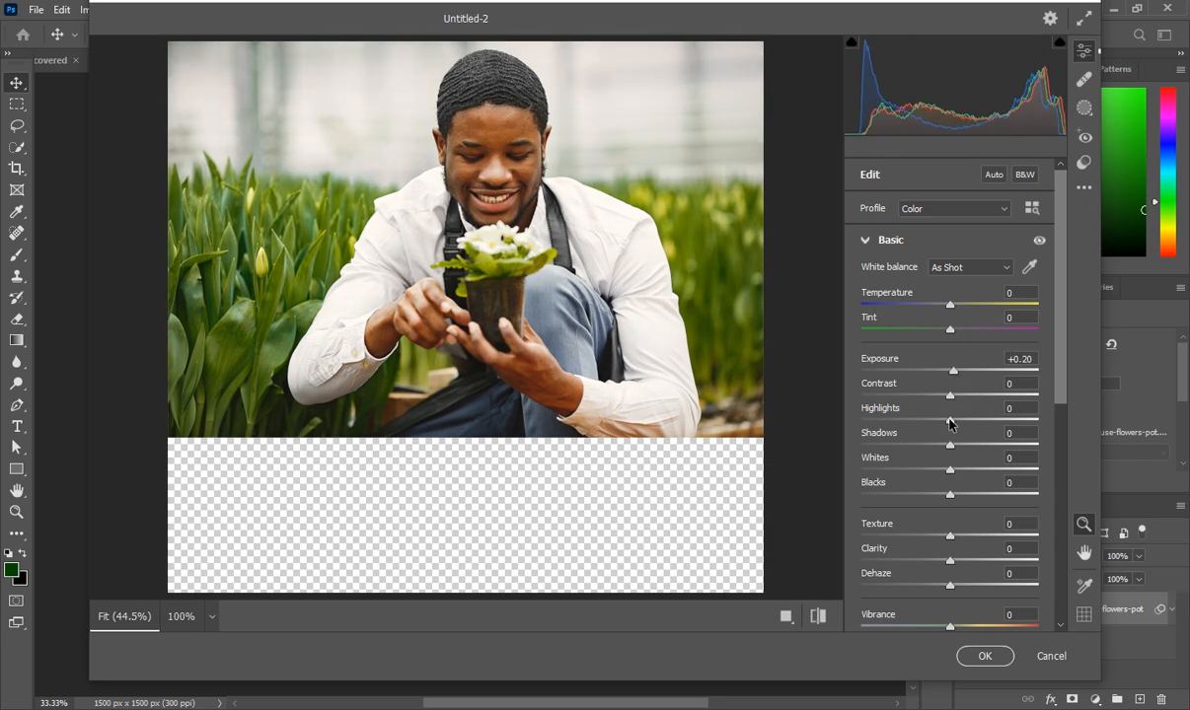
left_click_drag(950, 420, 979, 420)
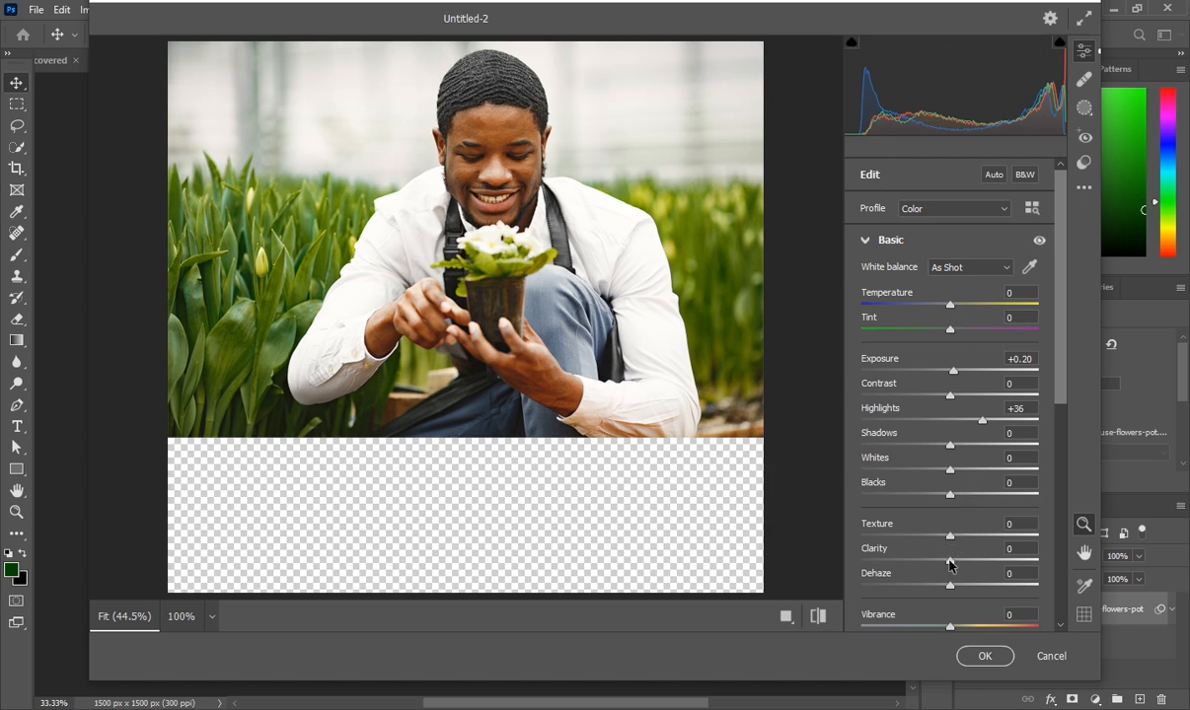
left_click_drag(949, 560, 972, 561)
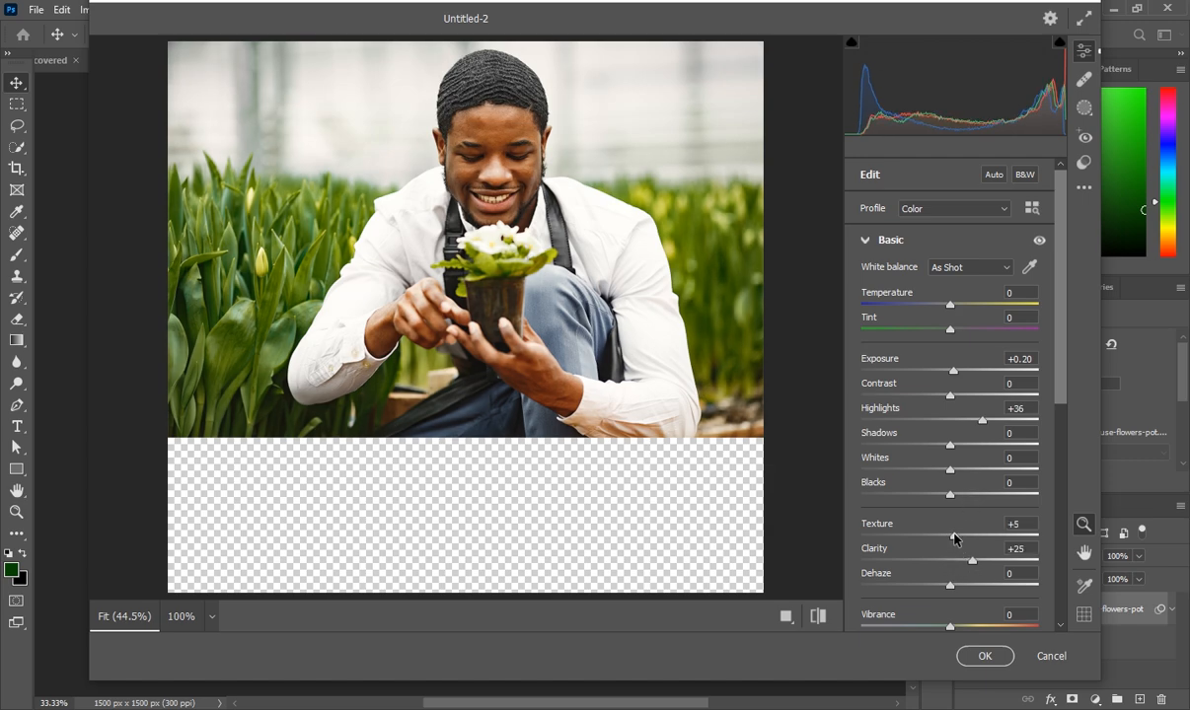
left_click(982, 656)
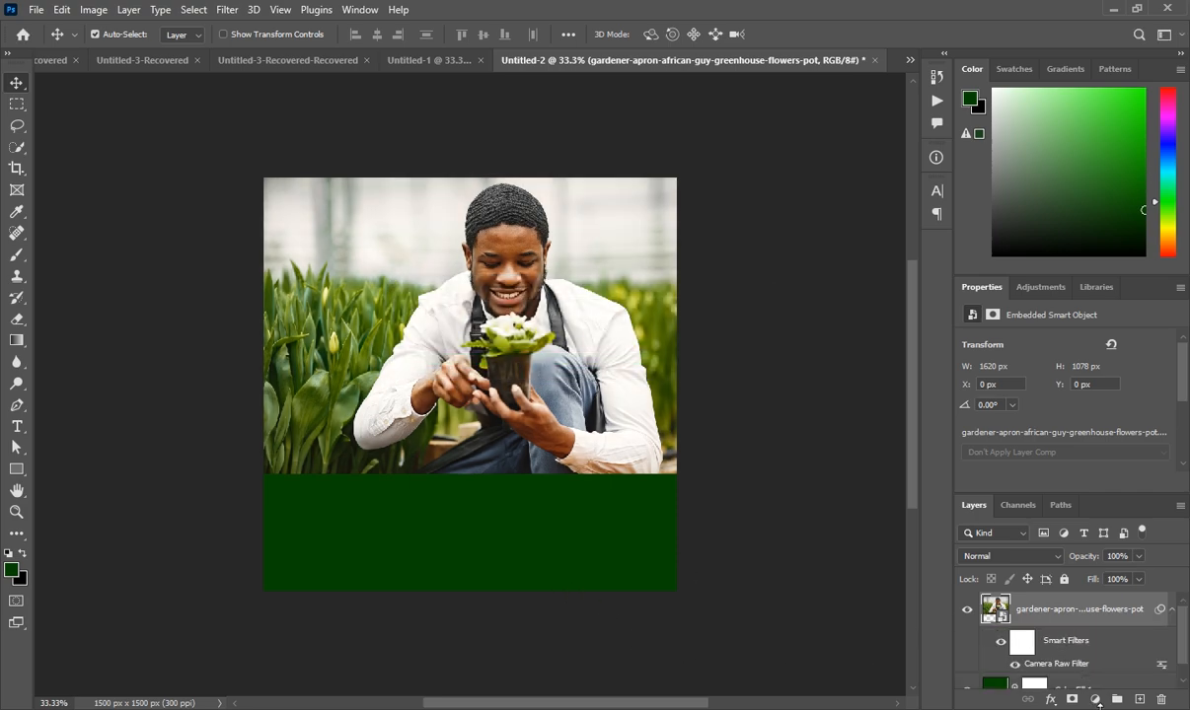
On a new layer, paint dark green with a large soft round brush over the photo's lower edge
left_click(1139, 699)
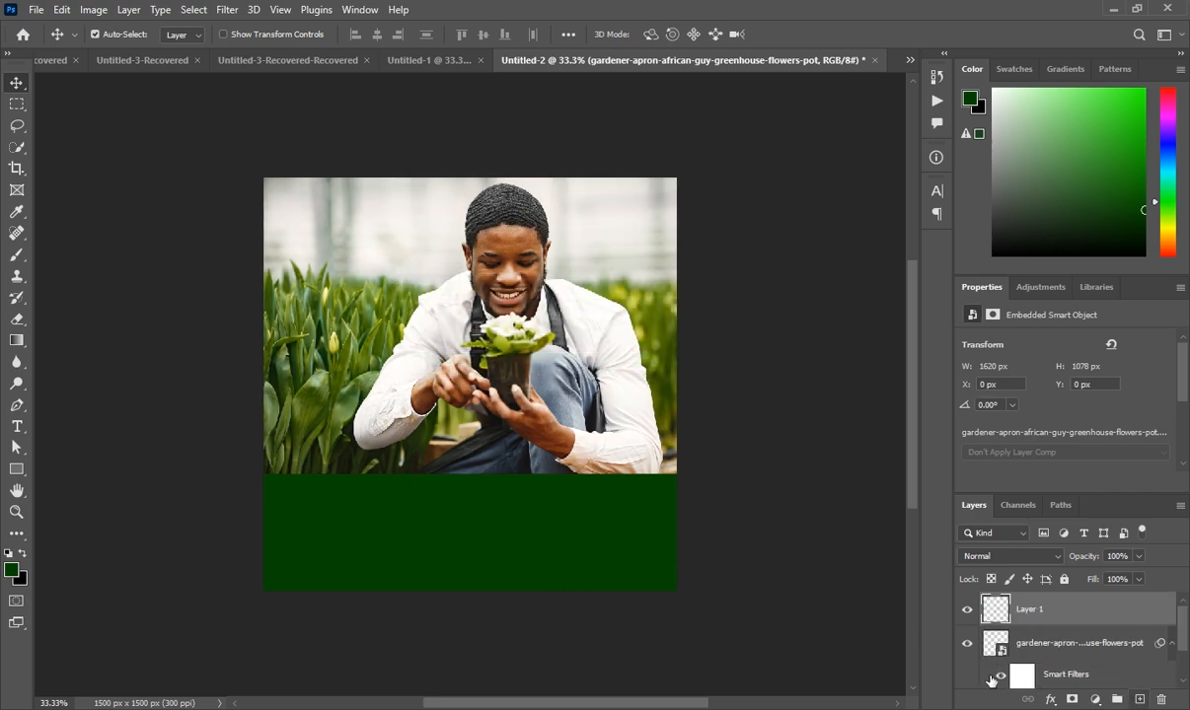
left_click(16, 255)
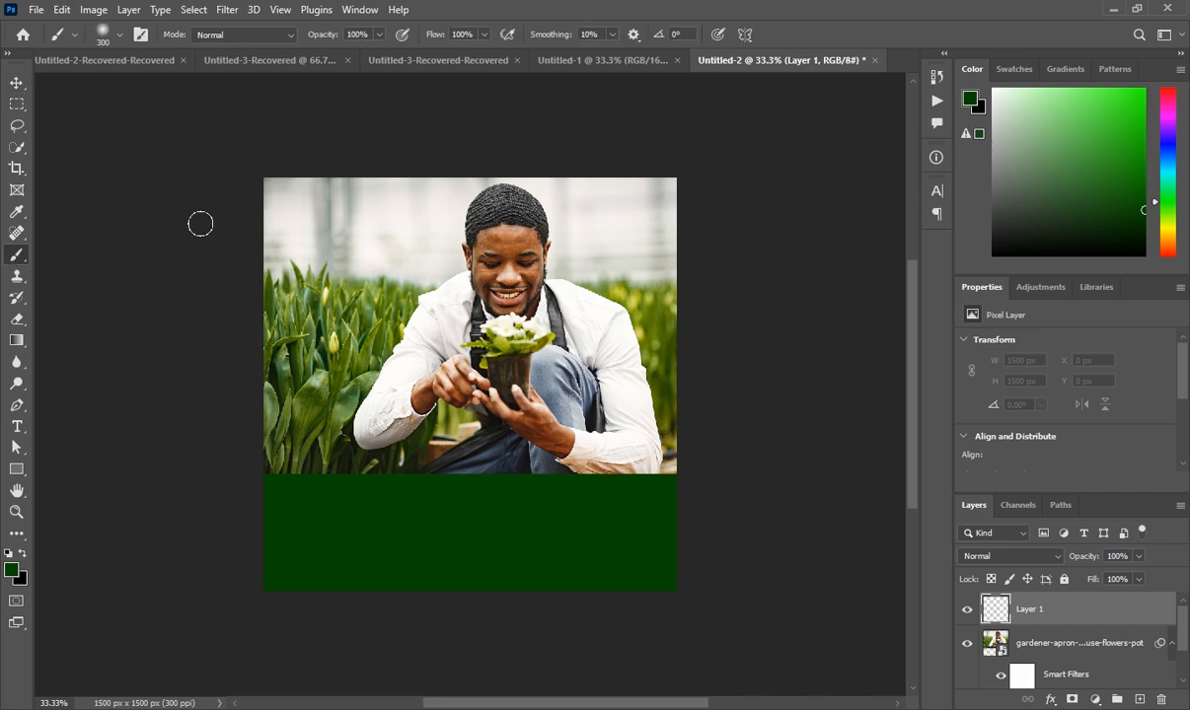
left_click(119, 36)
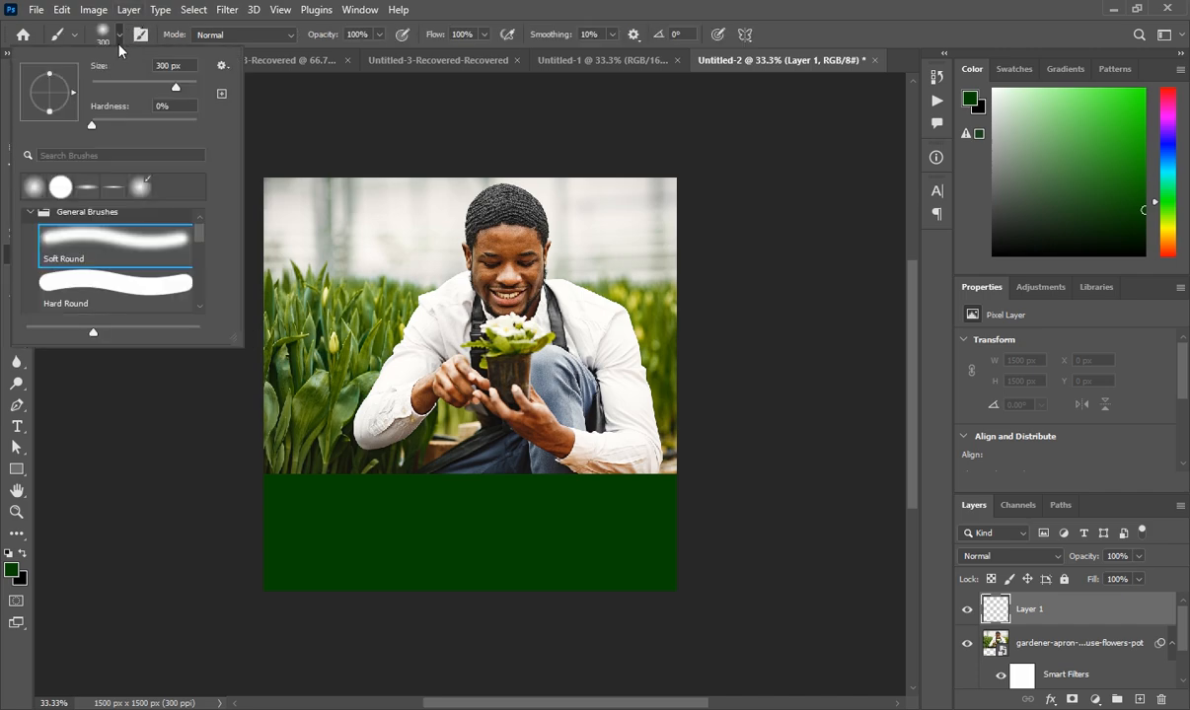
left_click(32, 187)
left_click(361, 418)
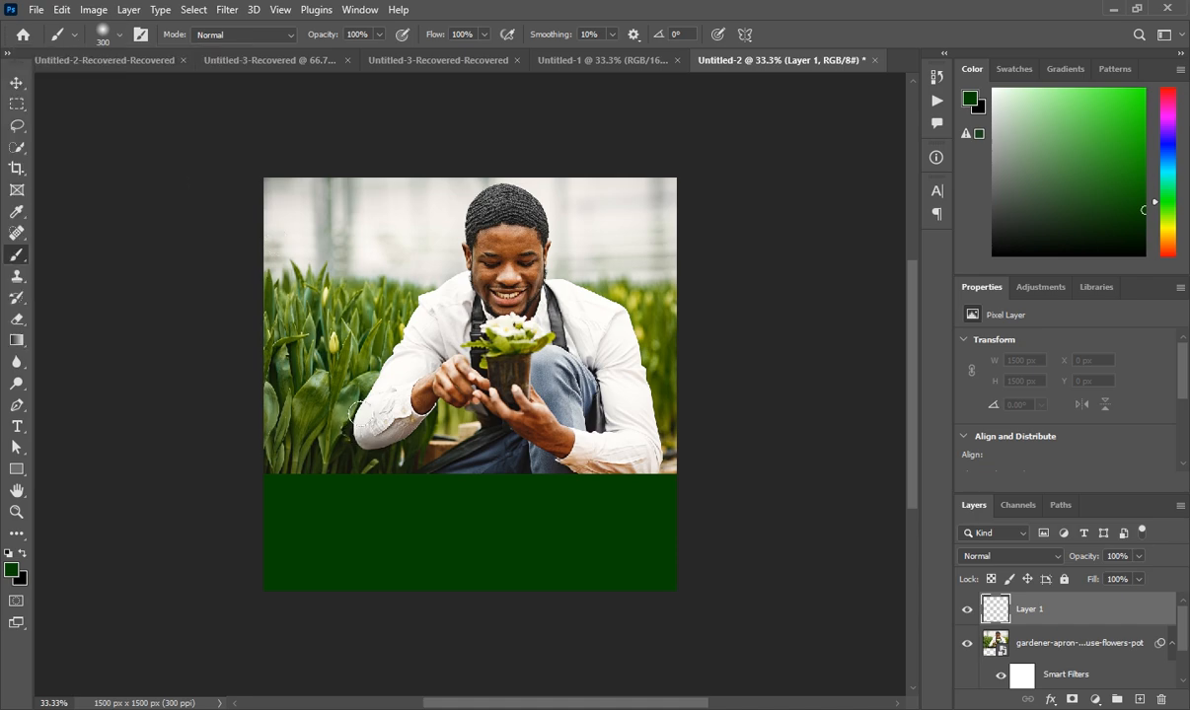
key("bracketright")
key("bracketright")
key("bracketright")
key("bracketright")
mouse_move(662, 402)
left_mouse_down()
mouse_move(86, 457)
mouse_move(561, 427)
mouse_move(111, 445)
mouse_move(670, 435)
mouse_move(357, 453)
left_mouse_up()
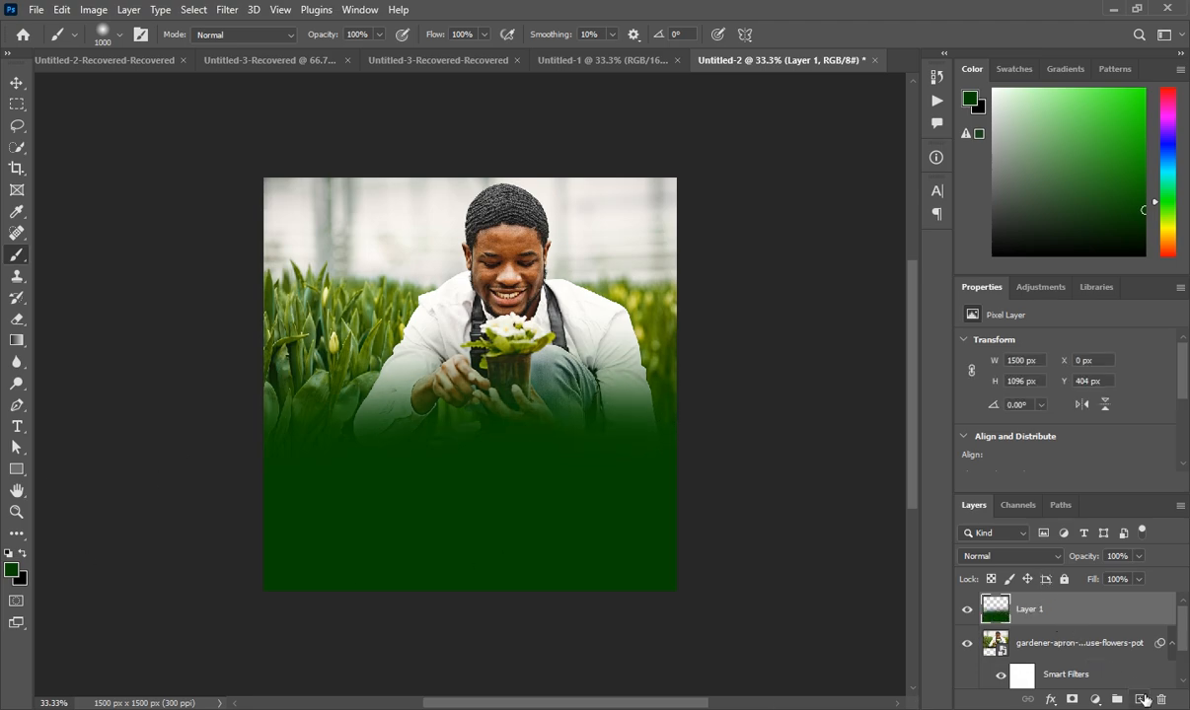
key("ctrl+shift+alt+n")
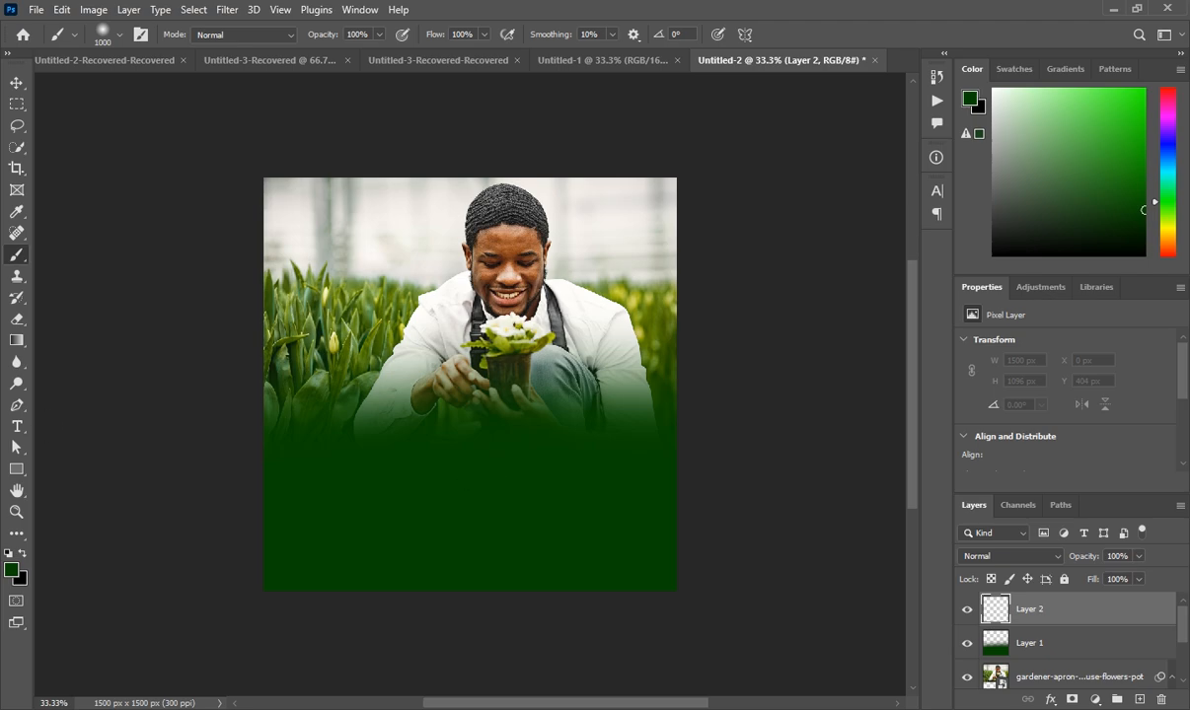
Draw a rectangle in the green band below the photo and fill it white
left_click(584, 59)
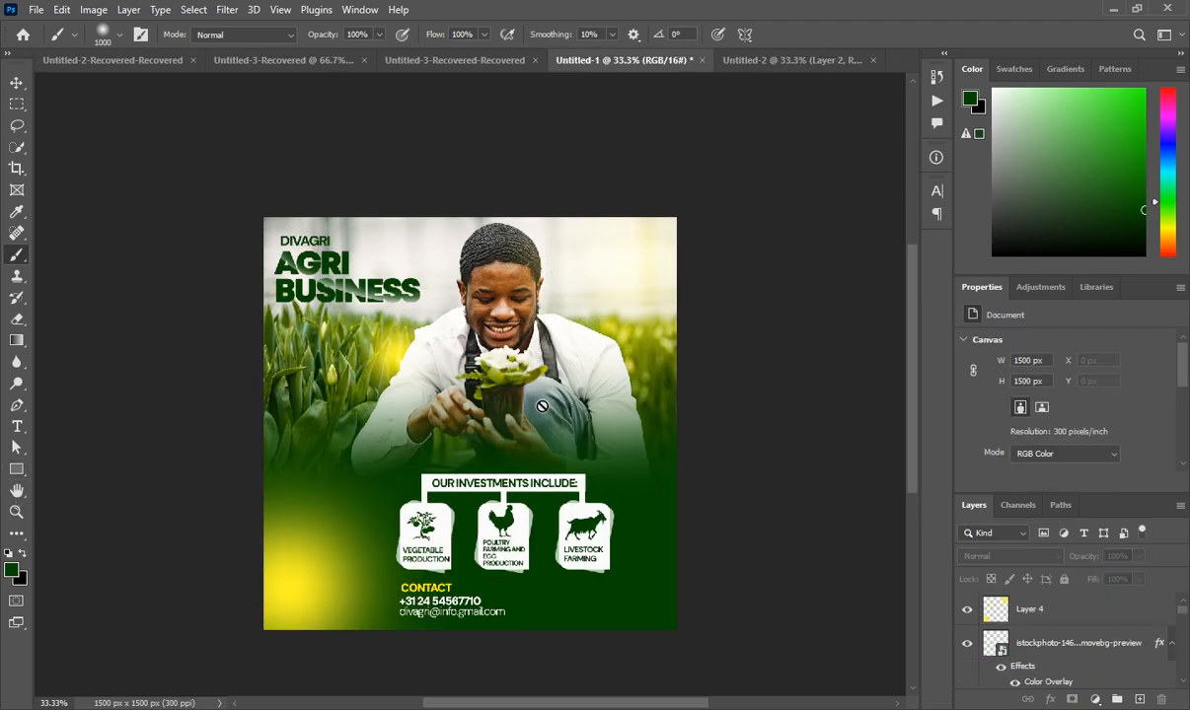
left_click(748, 59)
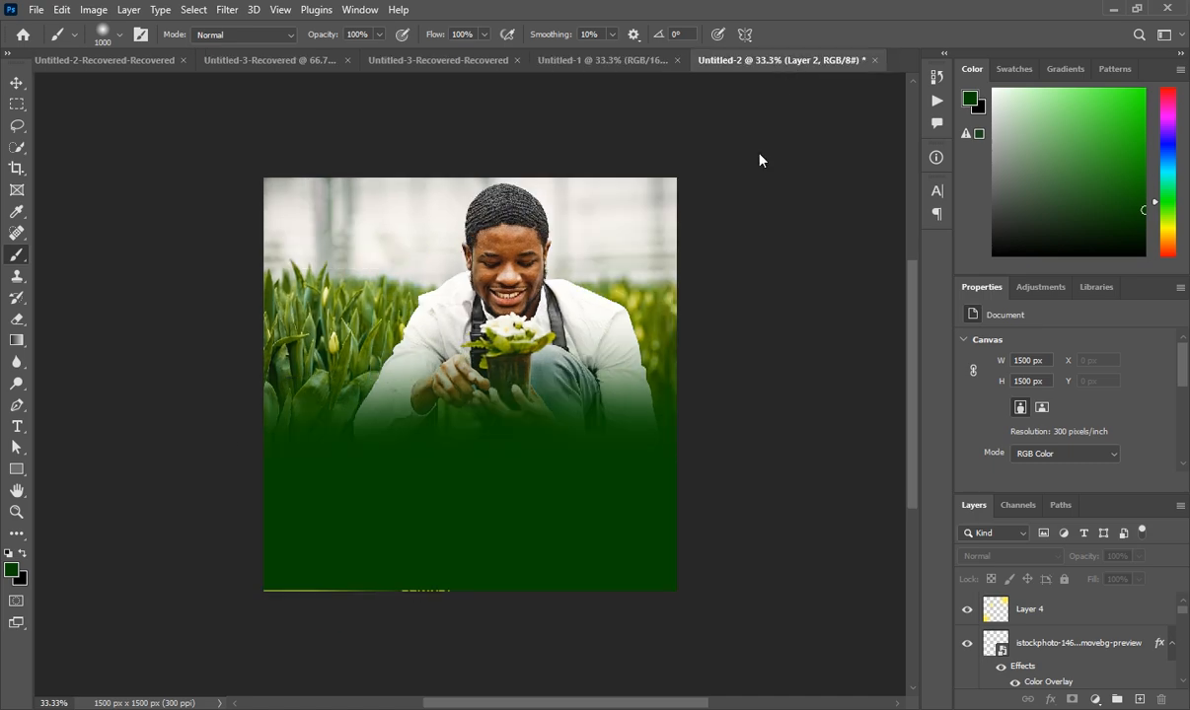
left_click(21, 475)
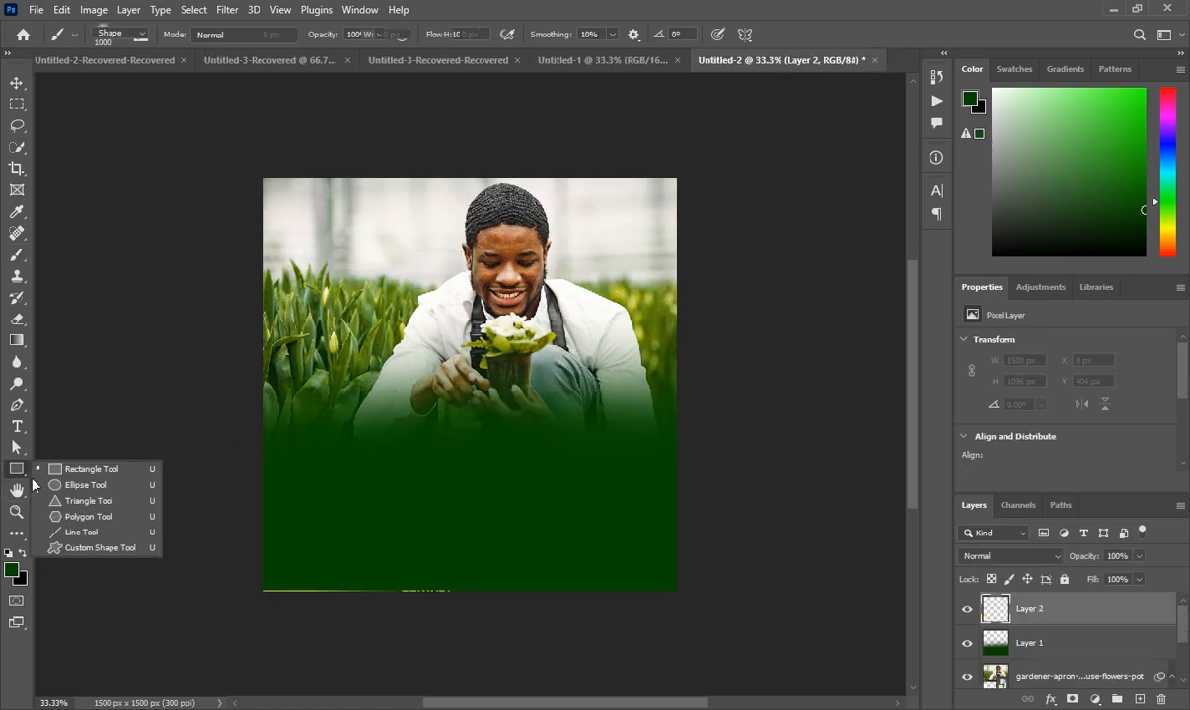
left_click(111, 443)
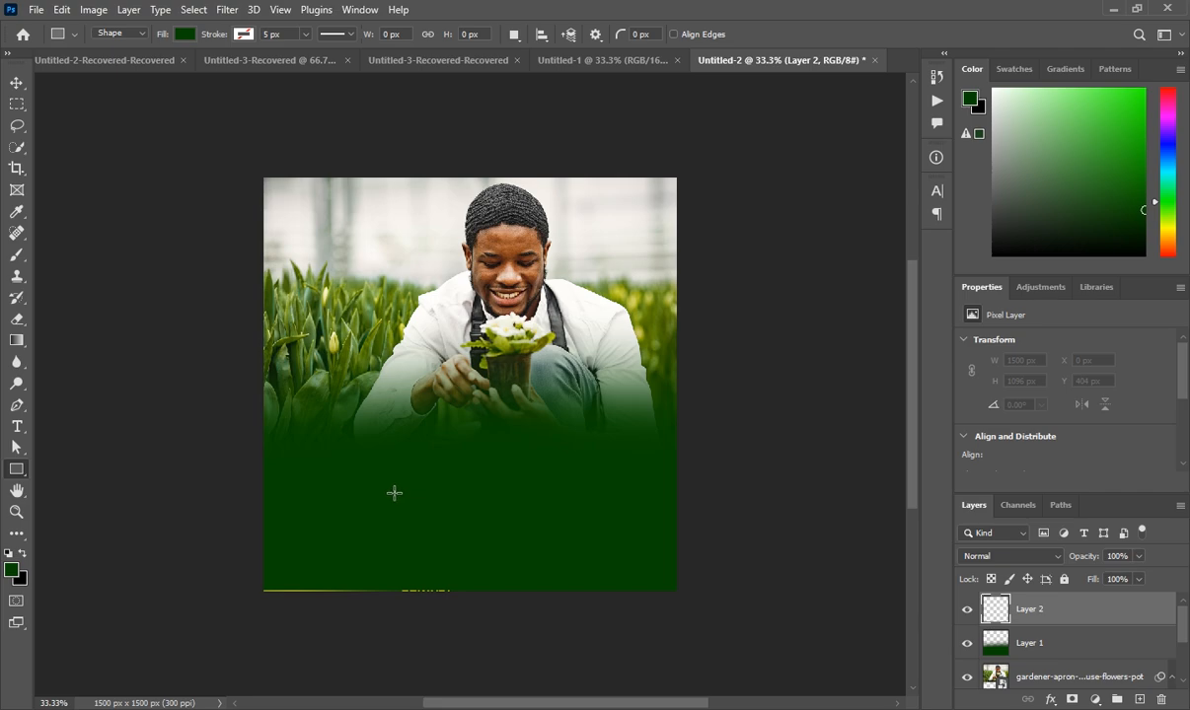
left_click_drag(394, 493, 442, 553)
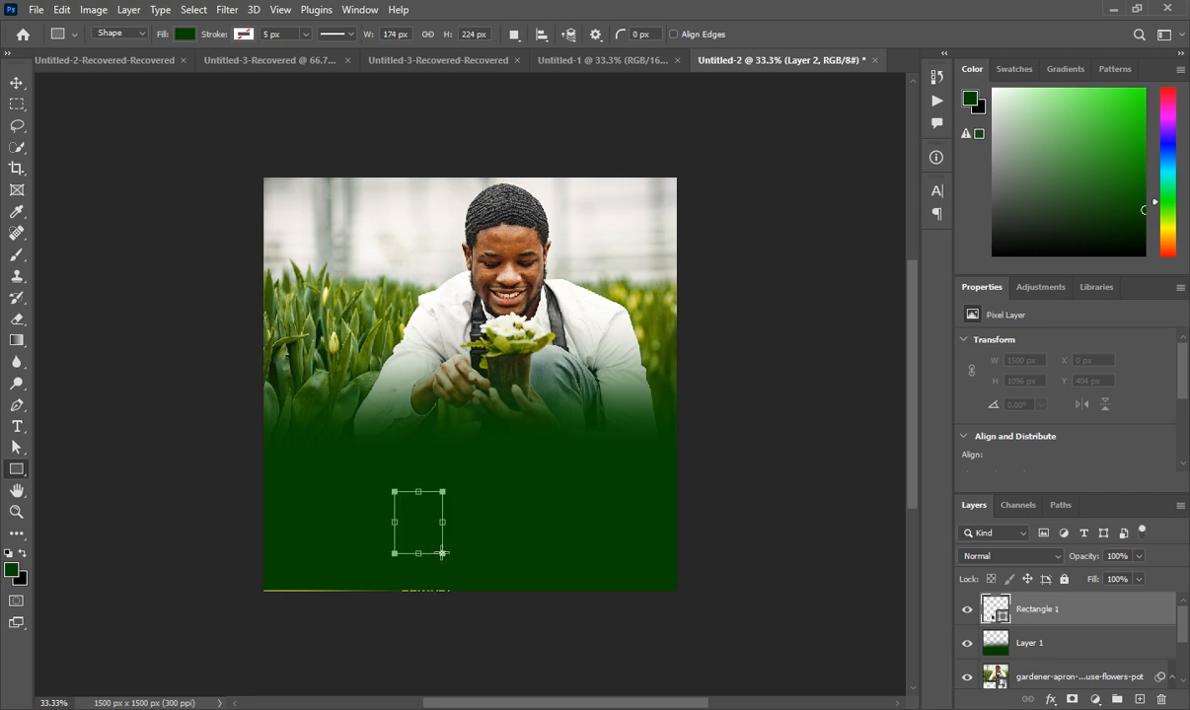
left_click(1016, 460)
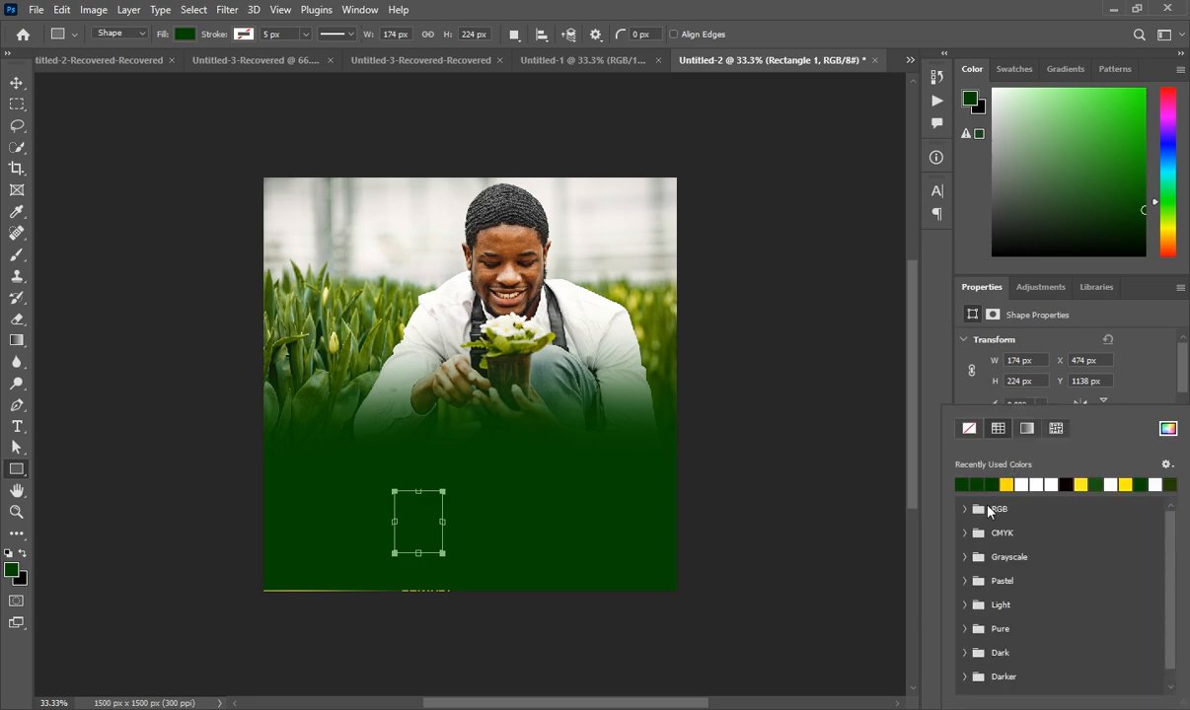
left_click(1026, 486)
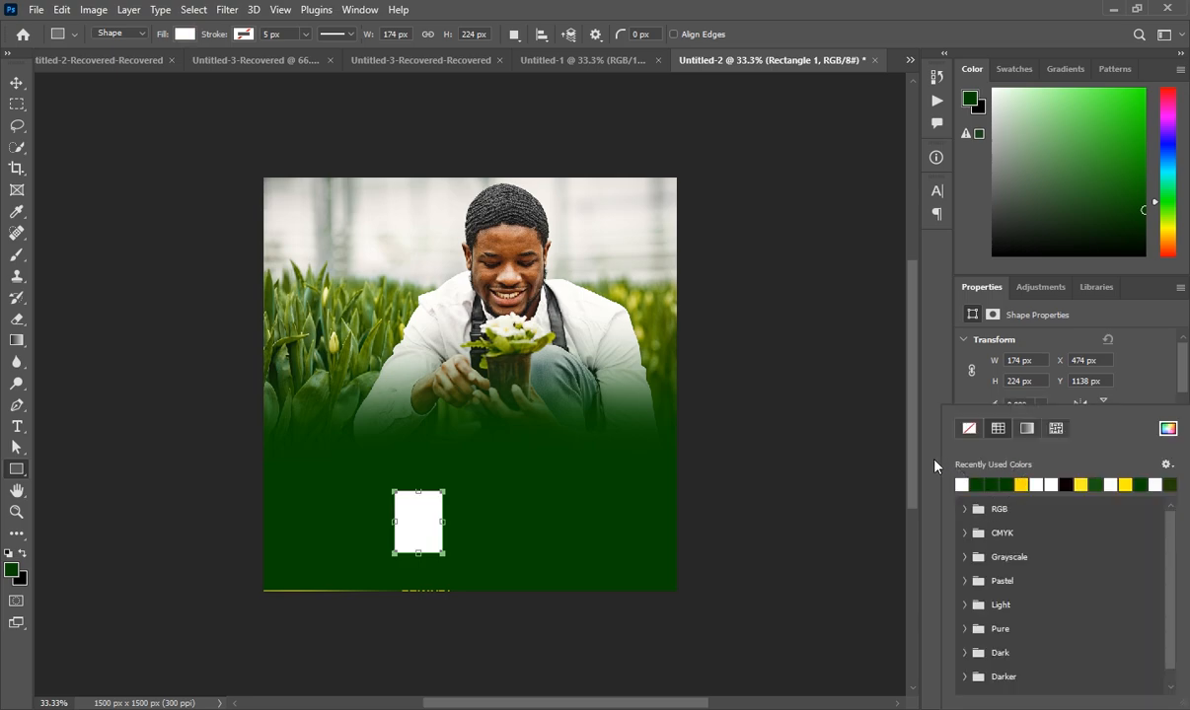
left_click(936, 466)
Round the top-left, top-right and bottom-left corners to 30 px, leaving bottom-right square
scroll(1038, 471, "down", 4)
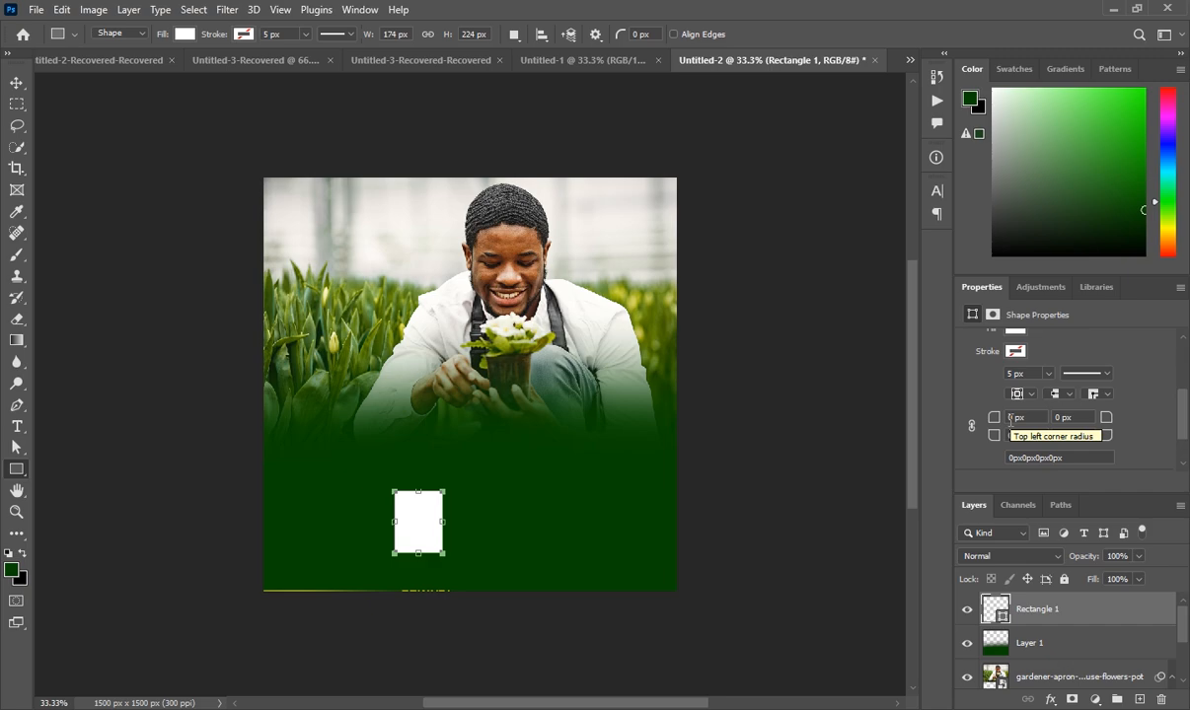
left_click(1009, 417)
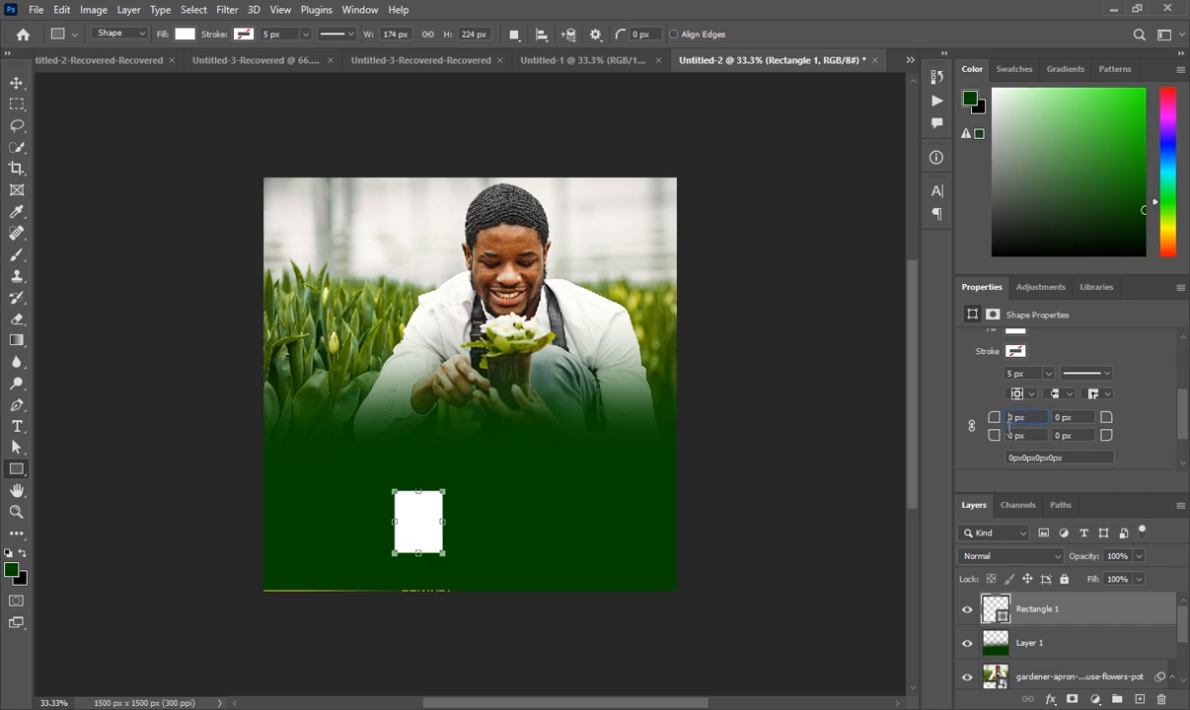
type("30")
key("Tab")
type("30")
key("Tab")
type("30")
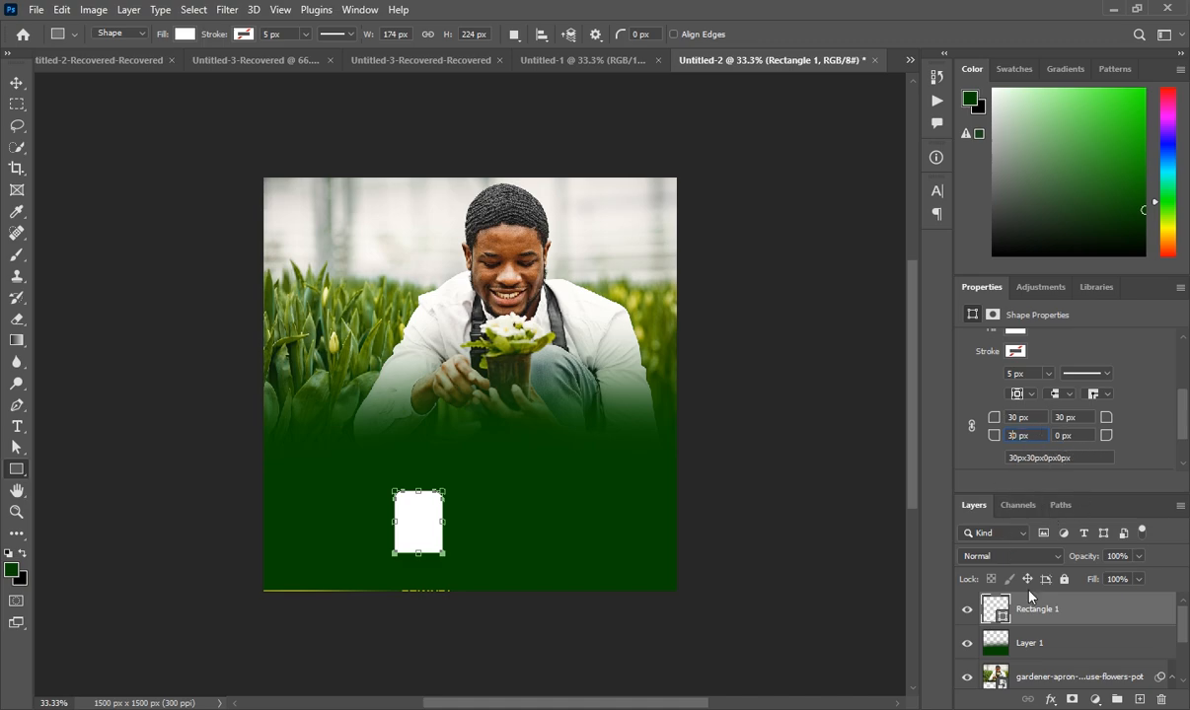
left_click(1033, 618)
Finish the rounded rectangle and duplicate the white card
key("Return")
scroll(539, 571, "up", 2)
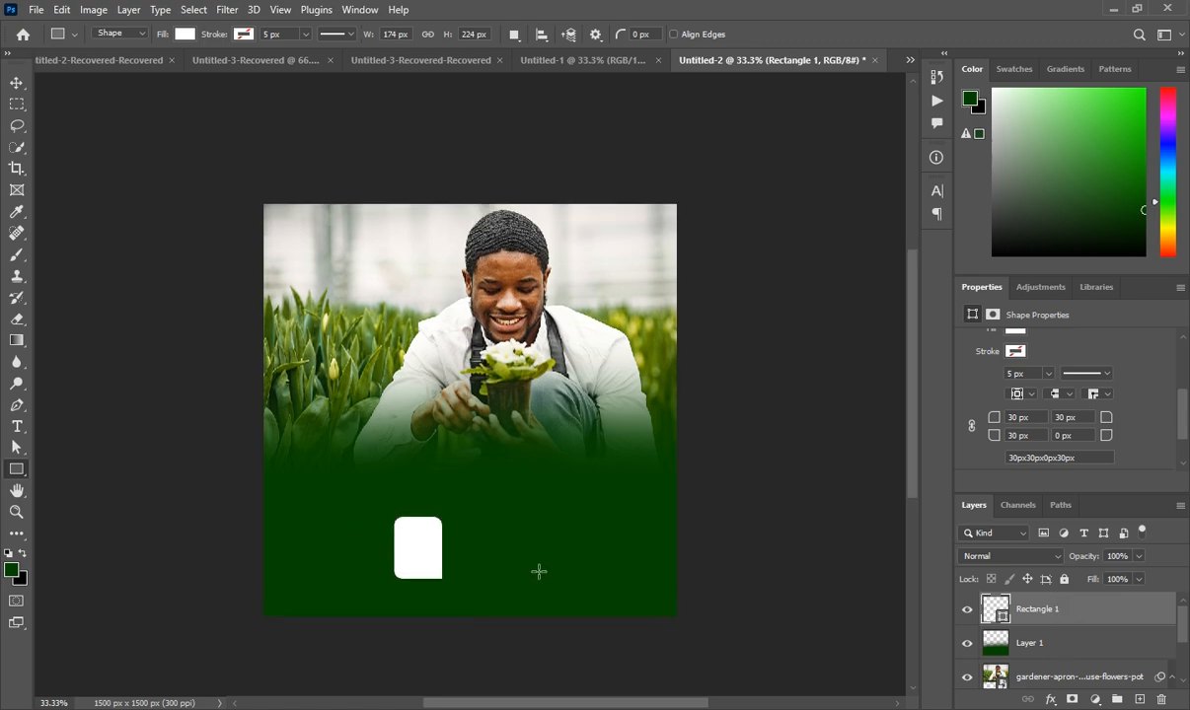
scroll(539, 565, "down", 3)
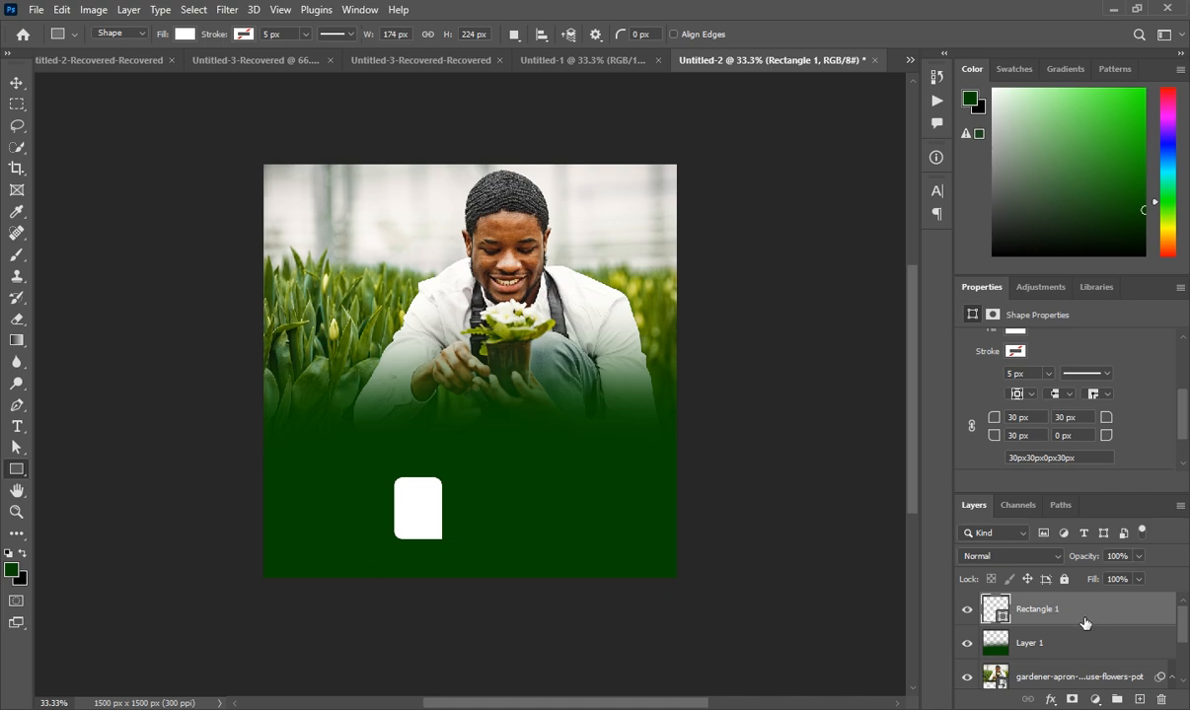
key("ctrl+j")
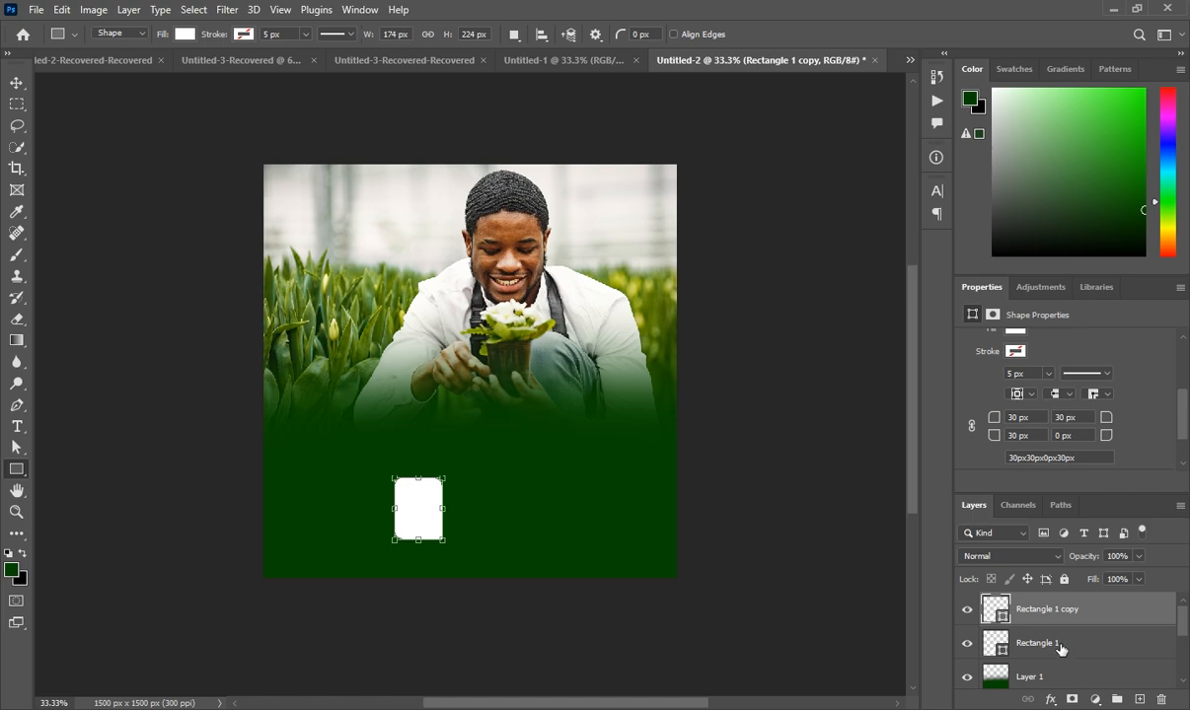
Rotate the original card about 10.6° and lower its opacity to 70%
left_click(1060, 647)
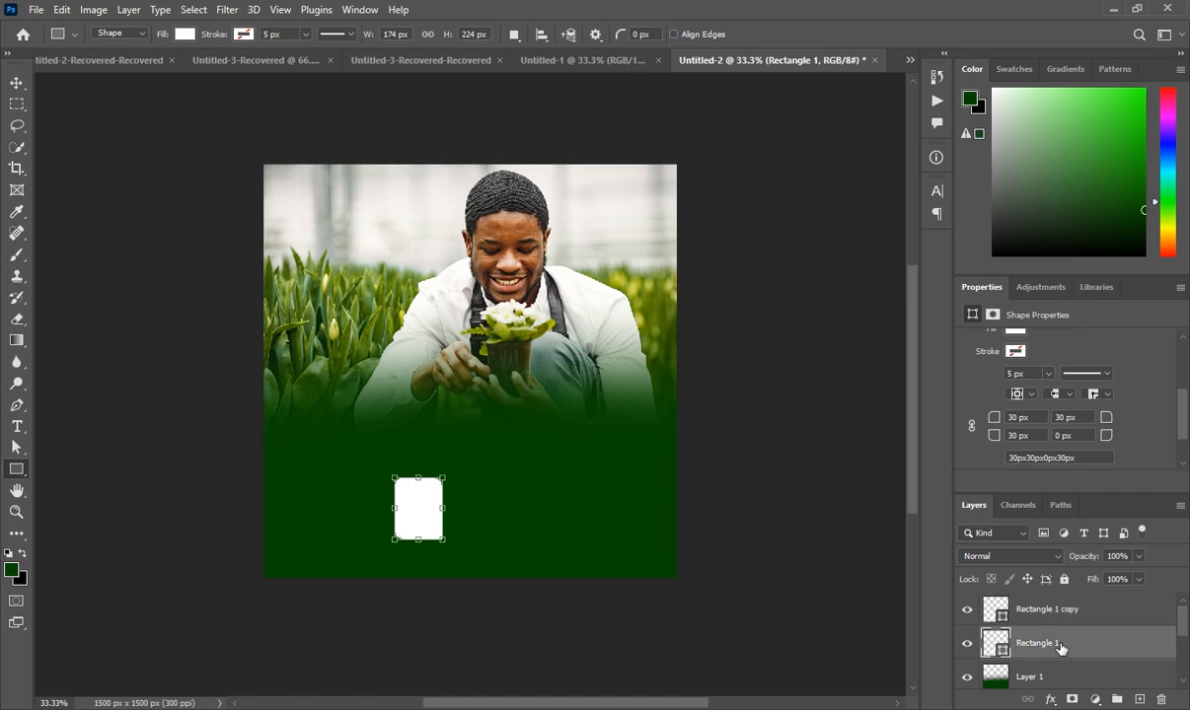
key("ctrl+t")
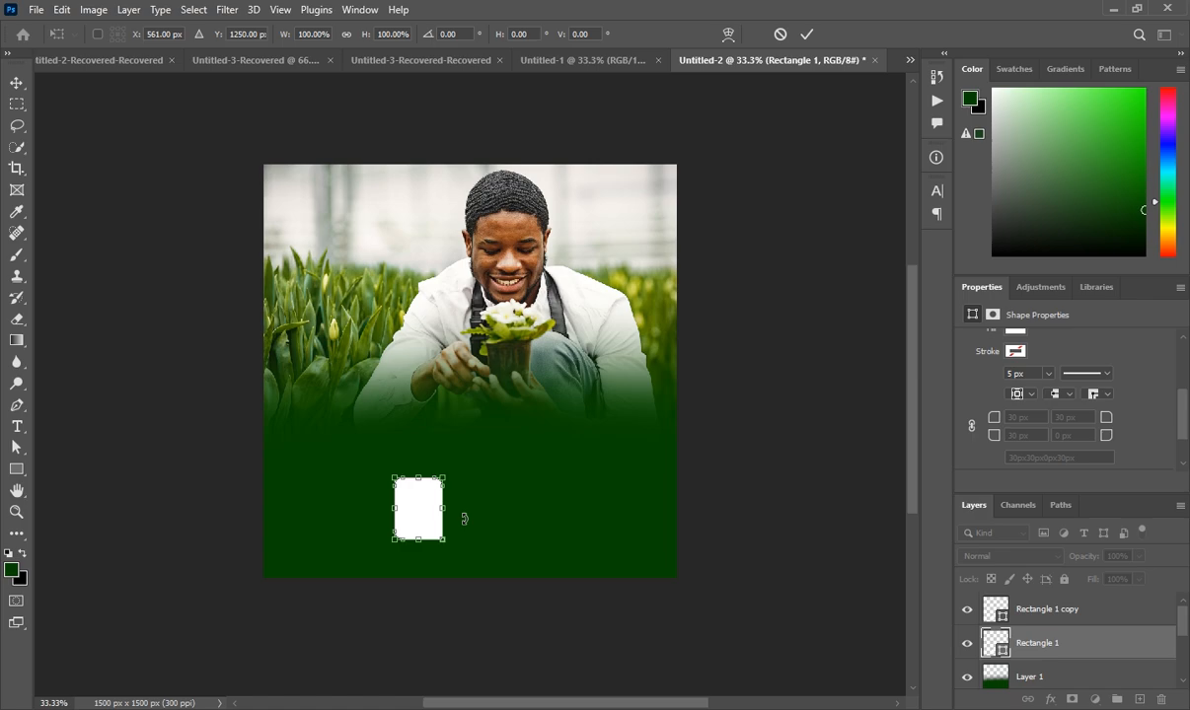
left_click_drag(464, 518, 461, 528)
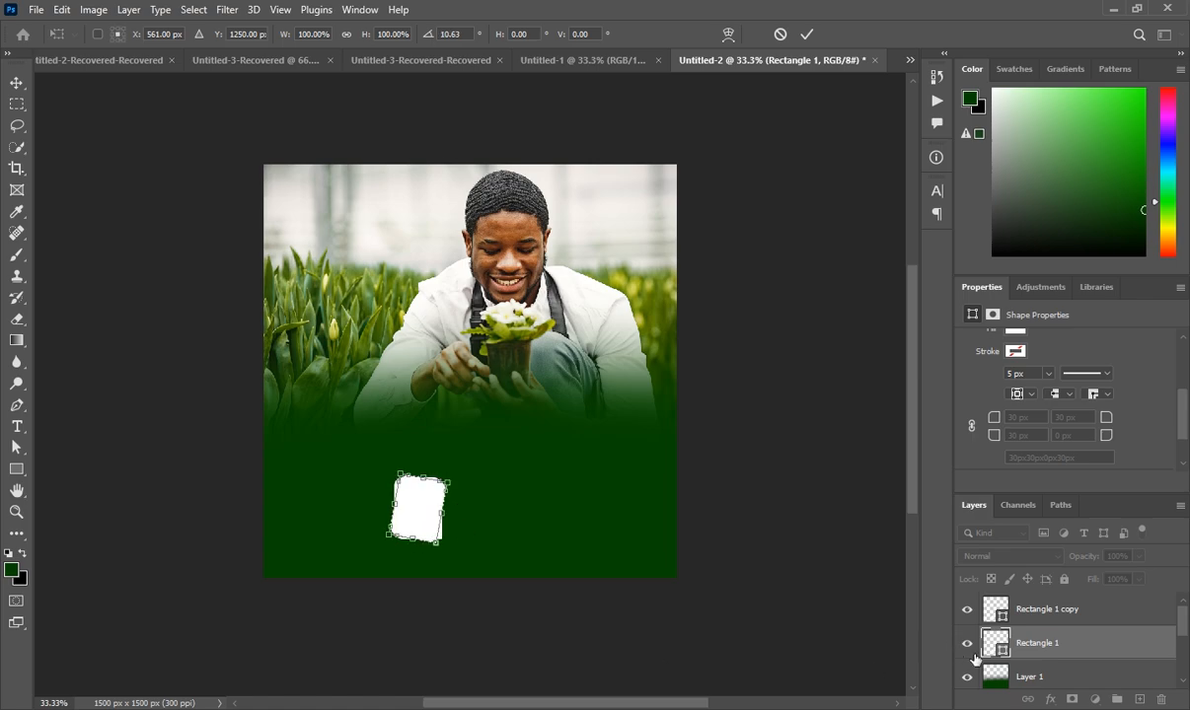
left_click(1054, 644)
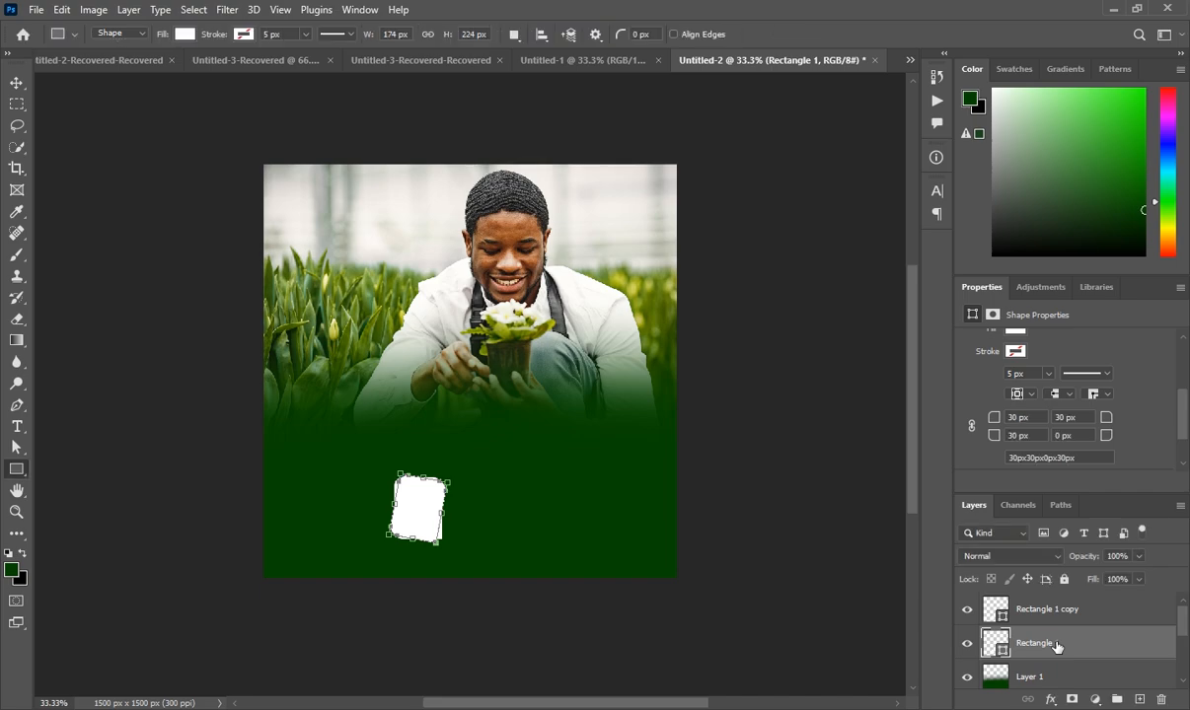
left_click(1139, 558)
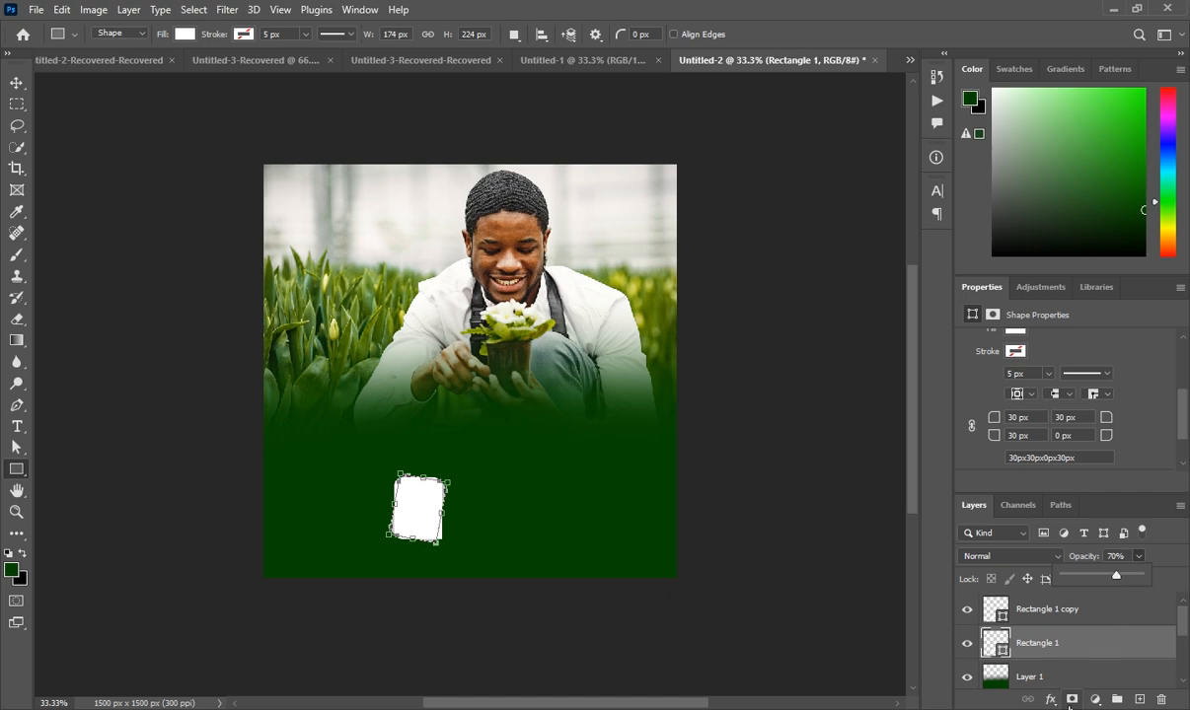
Add an empty Layer 2 above the cards
left_click(1034, 614)
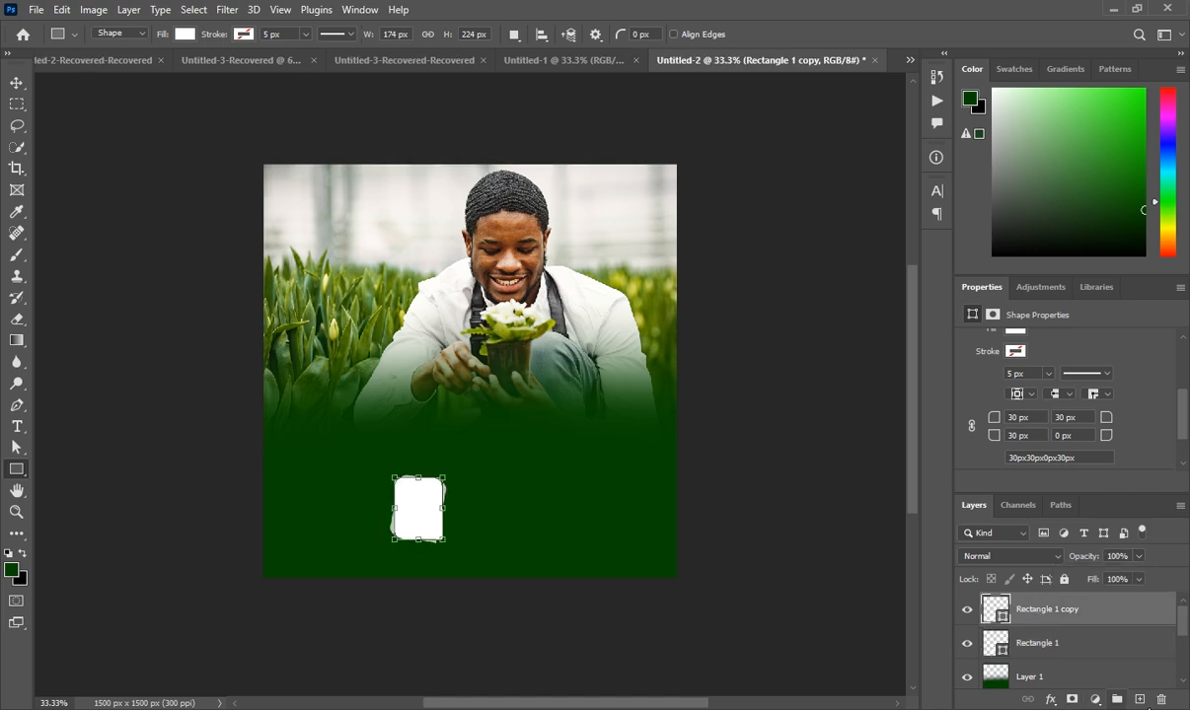
left_click(1139, 700)
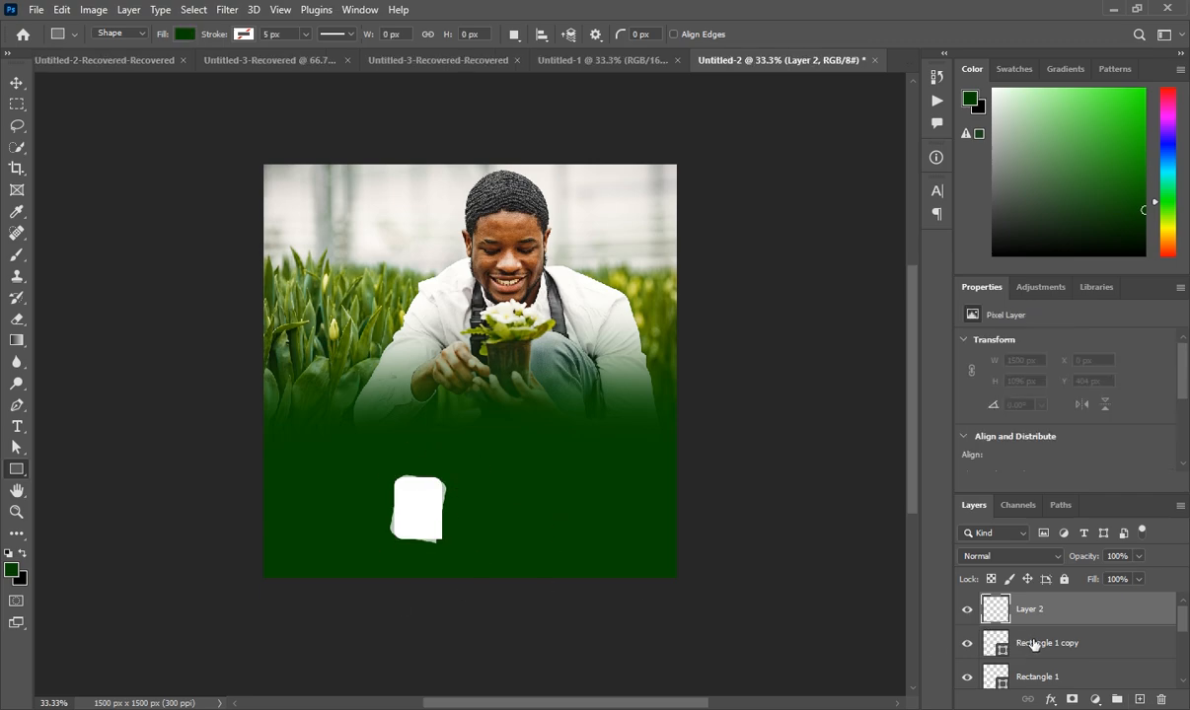
left_click(989, 643)
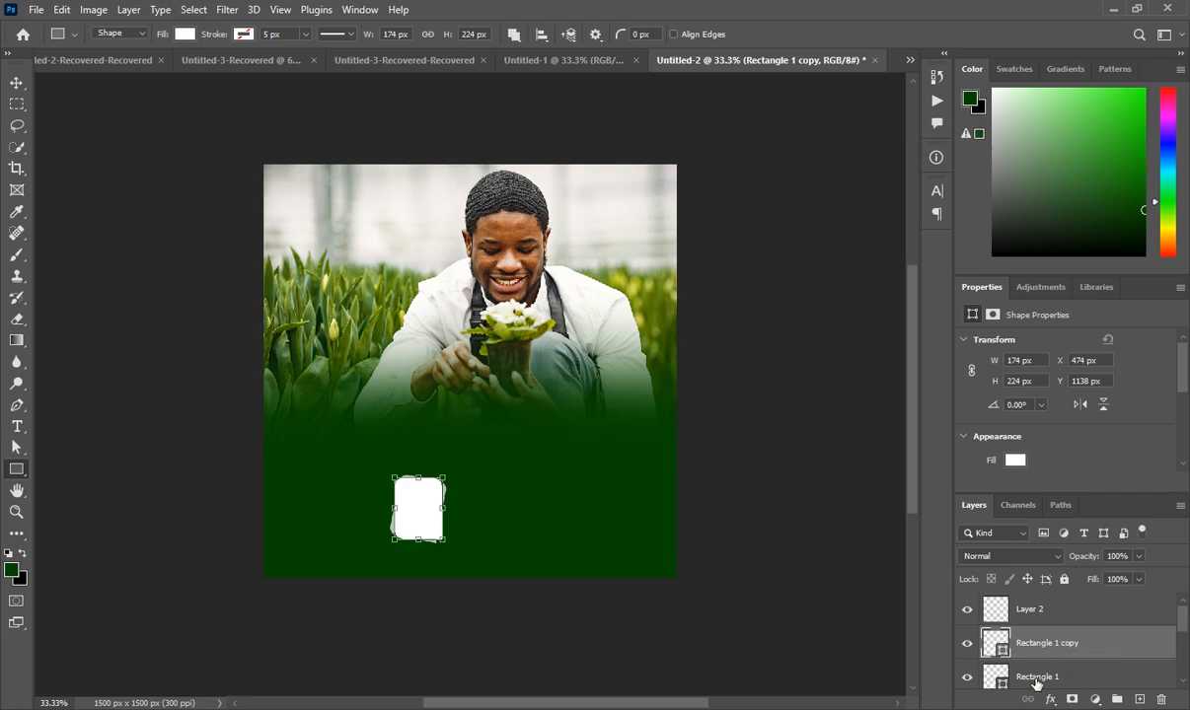
Convert the two stacked card layers into a single smart object
left_click(1036, 680, "shift")
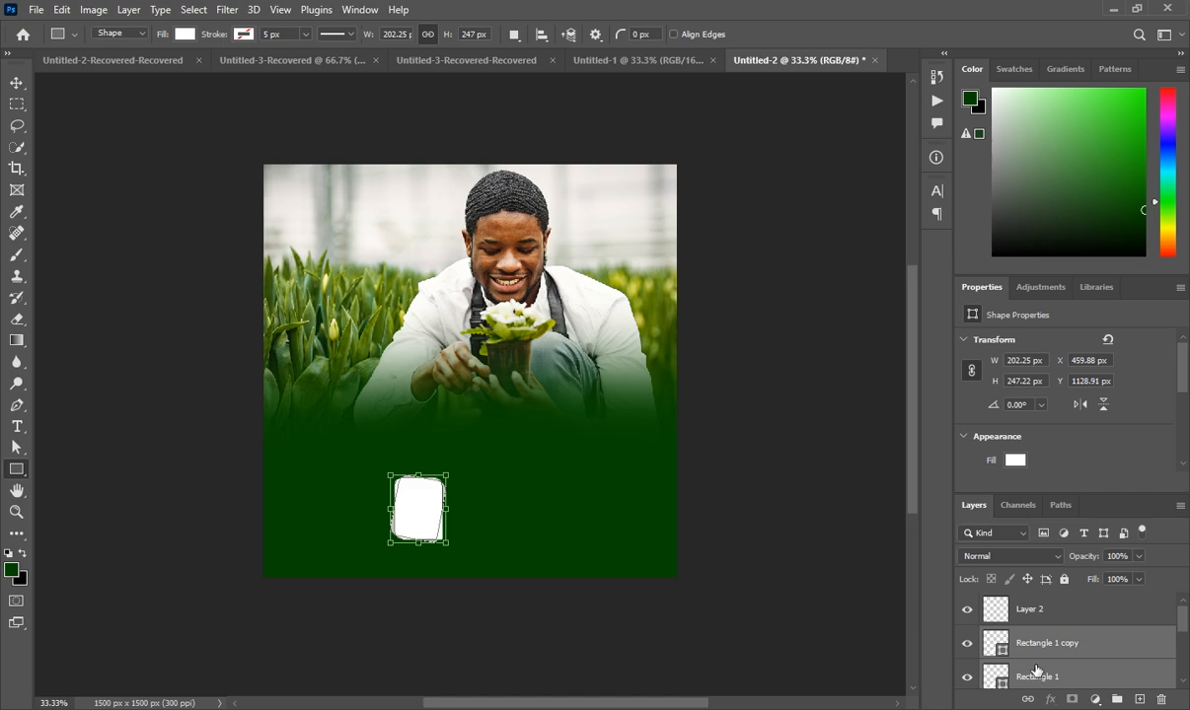
right_click(1031, 647)
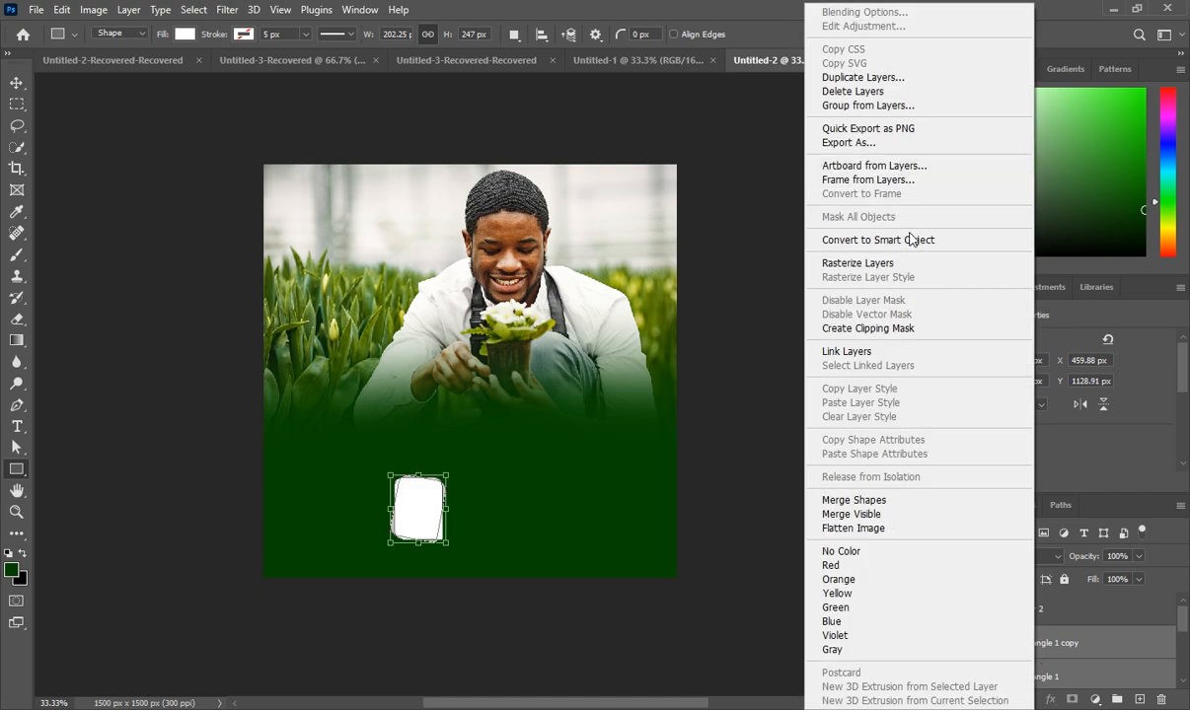
left_click(858, 237)
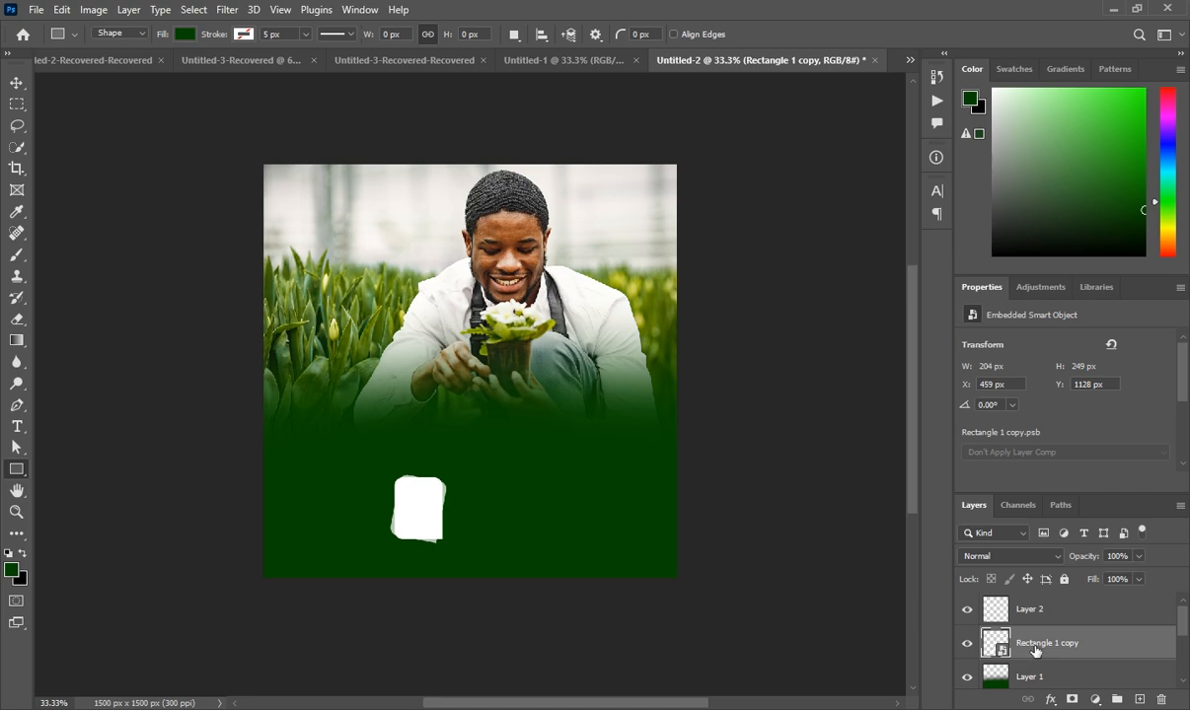
Make two more copies of the card, each placed further right to form a row
key("ctrl+j")
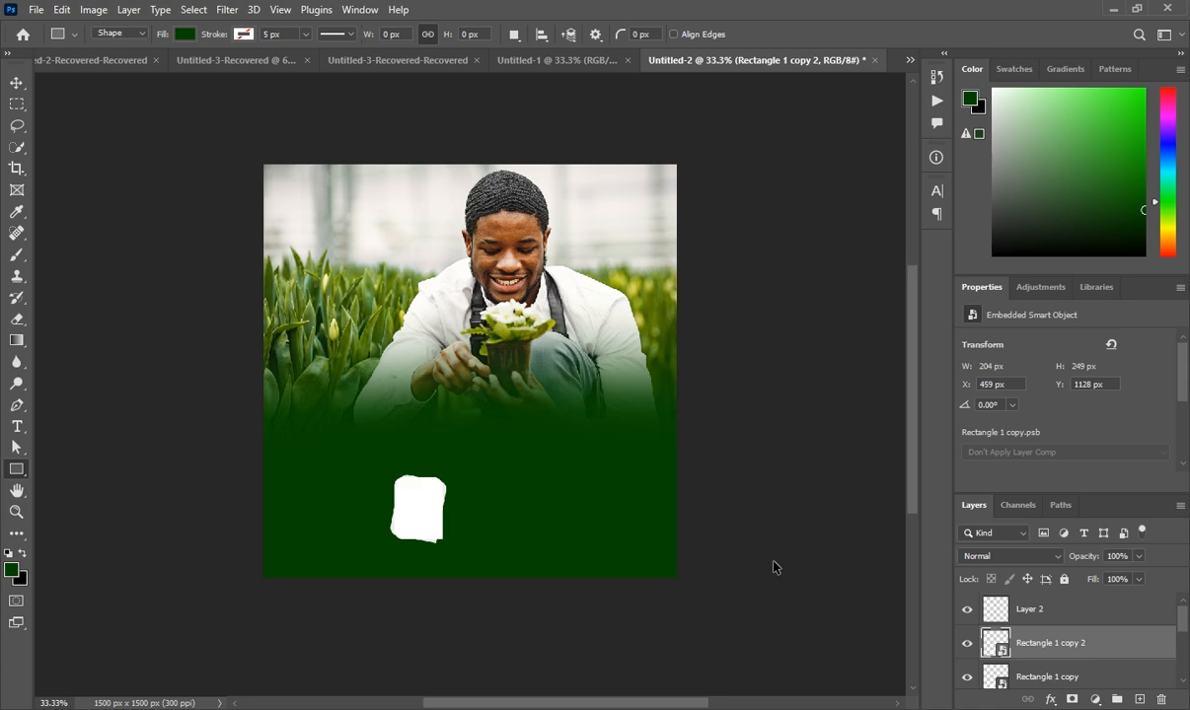
key("ctrl+t")
left_click_drag(432, 521, 490, 520)
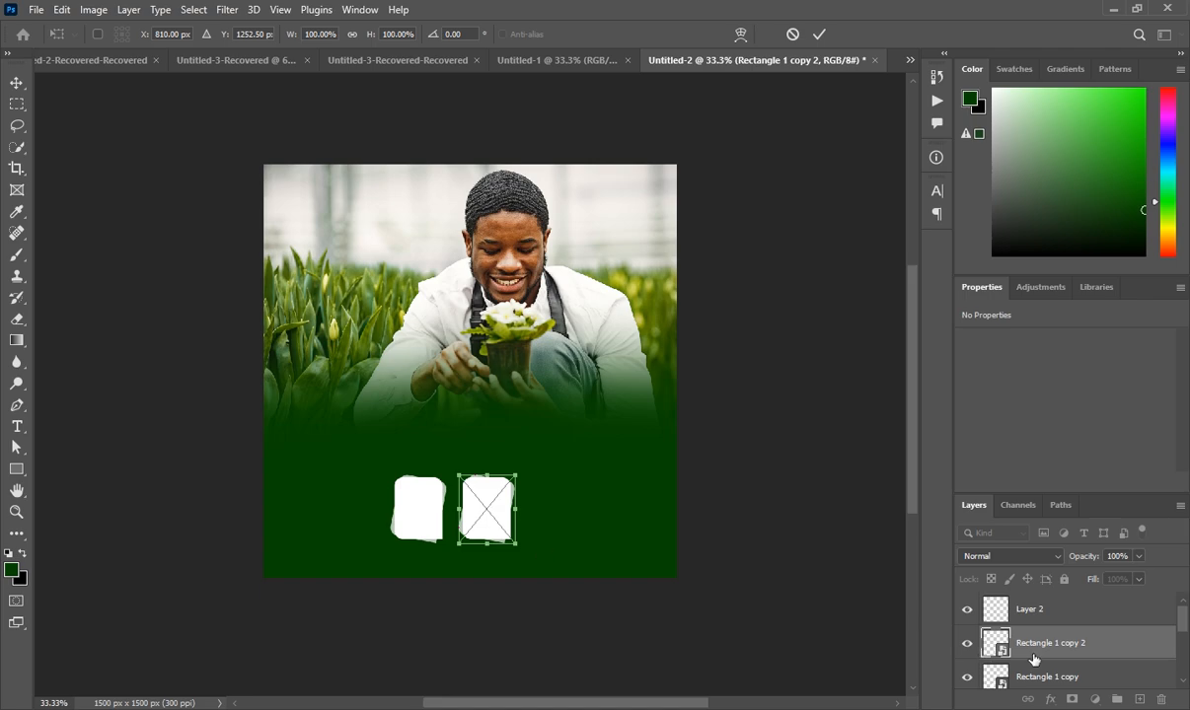
key("Return")
key("u")
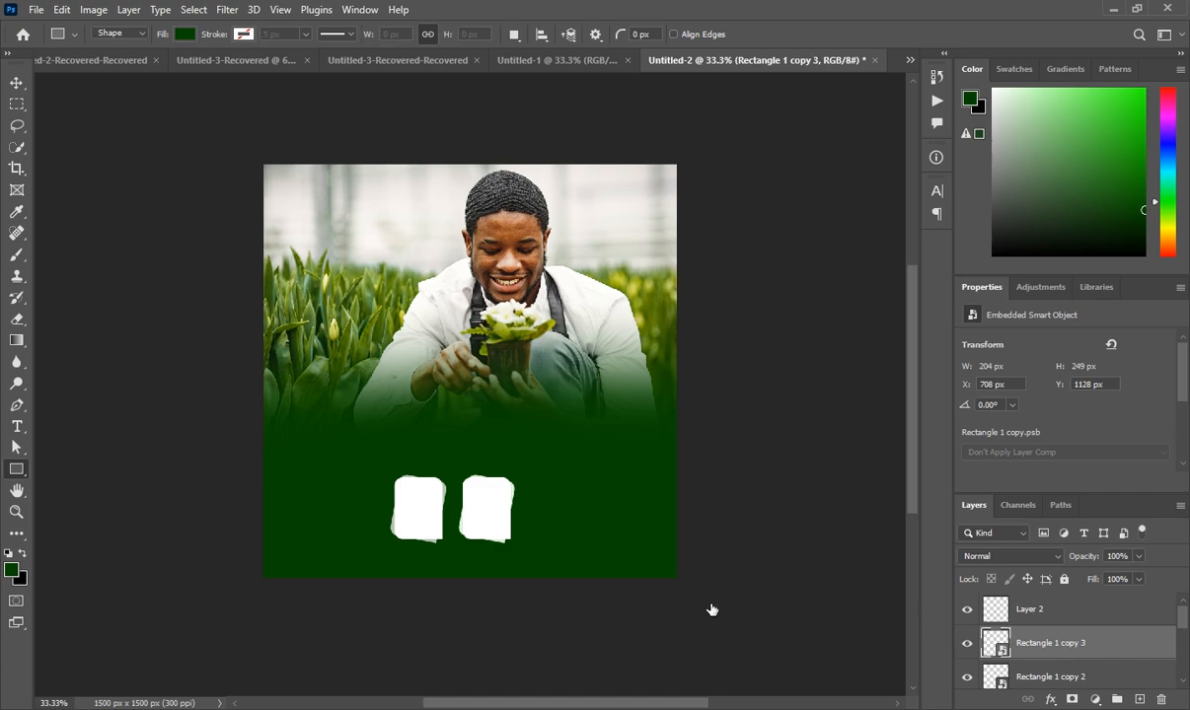
key("ctrl+t")
left_click_drag(520, 515, 561, 519)
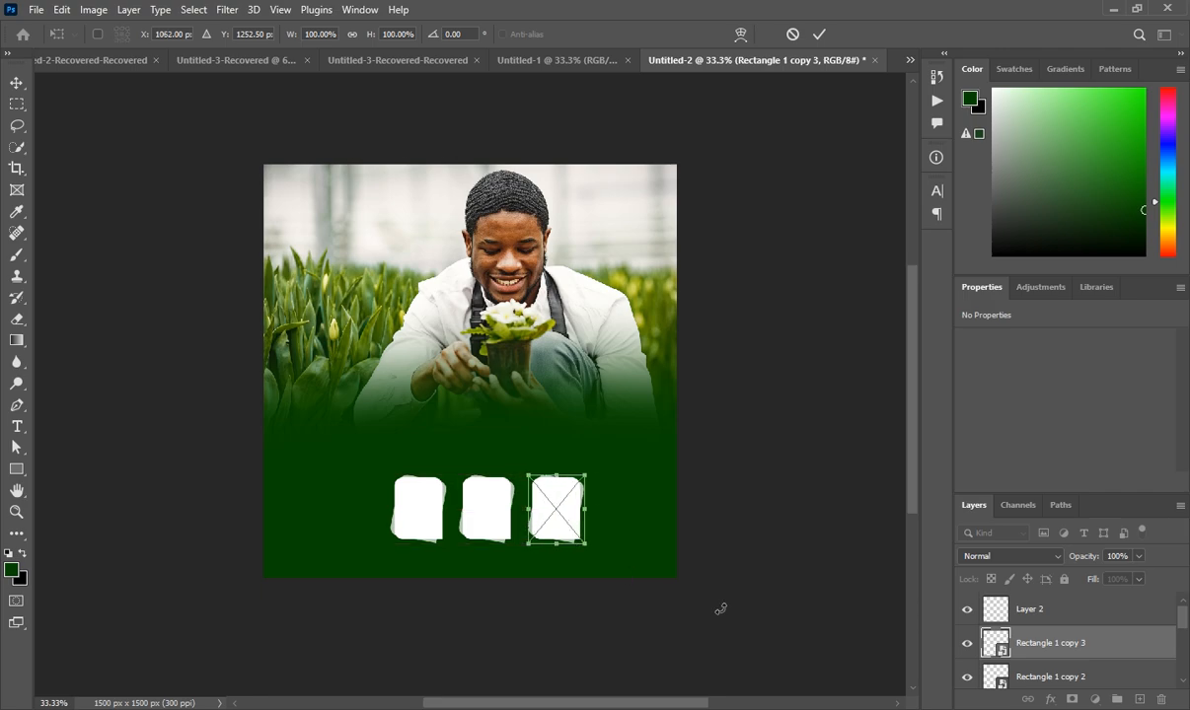
left_click(1030, 638)
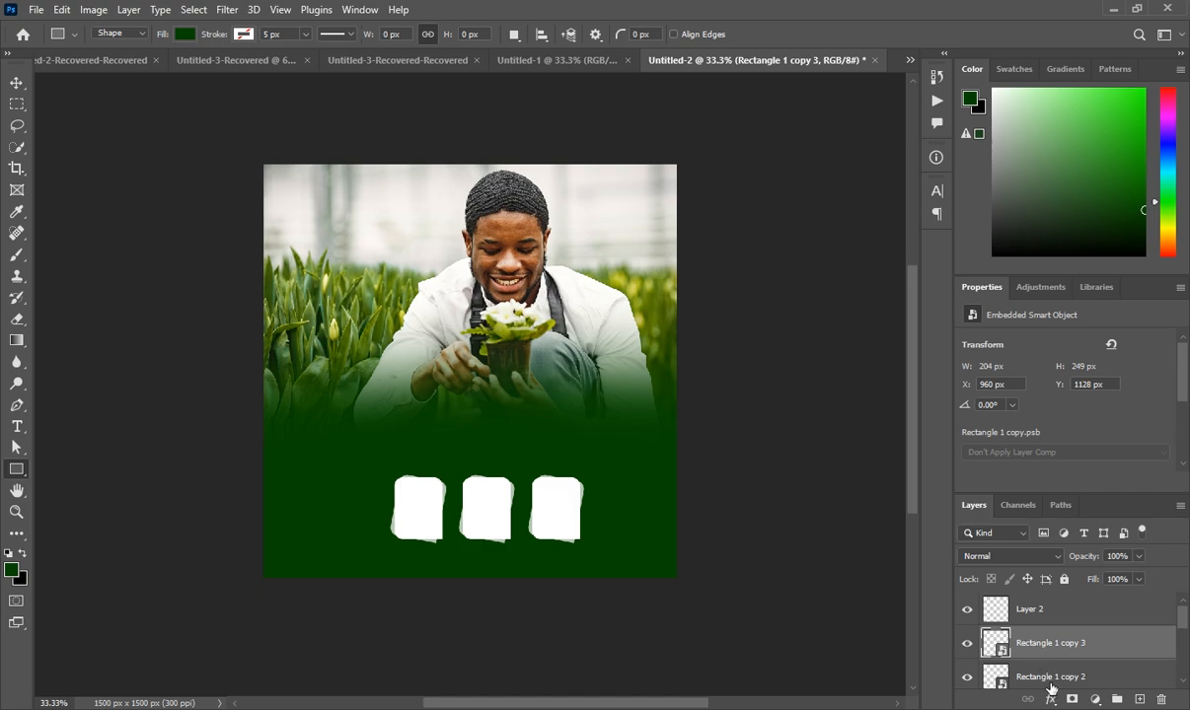
Select all three cards and shift the row right and slightly up
scroll(991, 646, "down", 2)
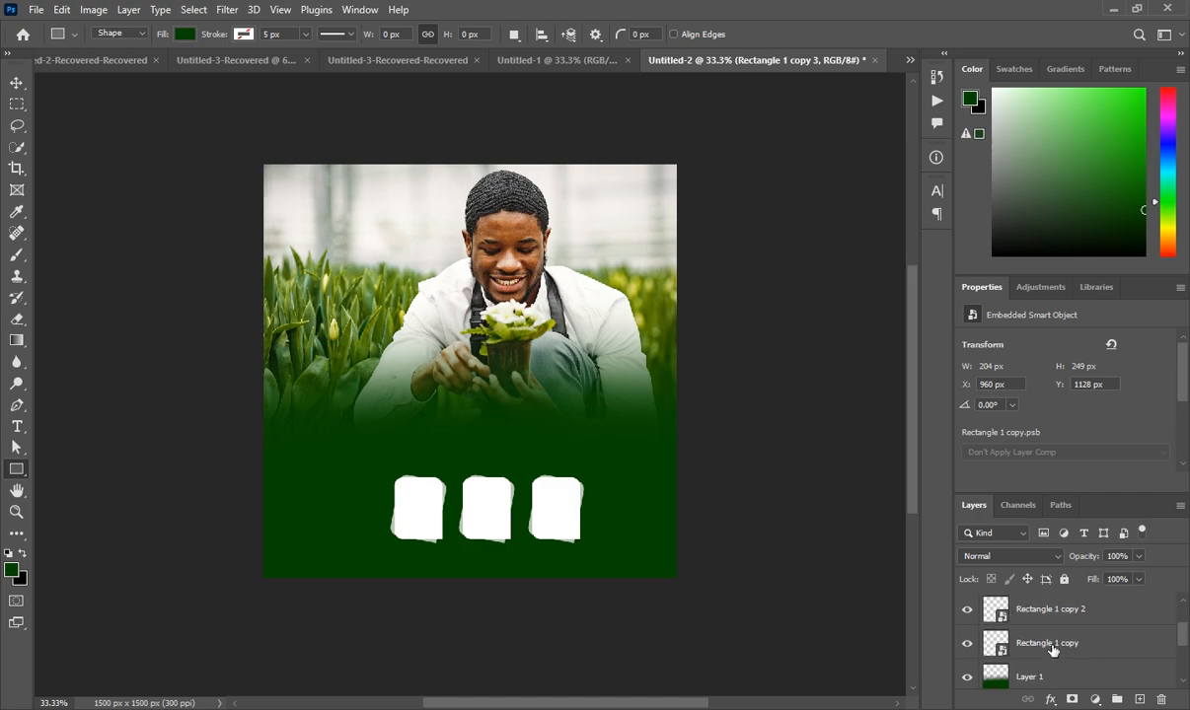
left_click(1052, 646, "shift")
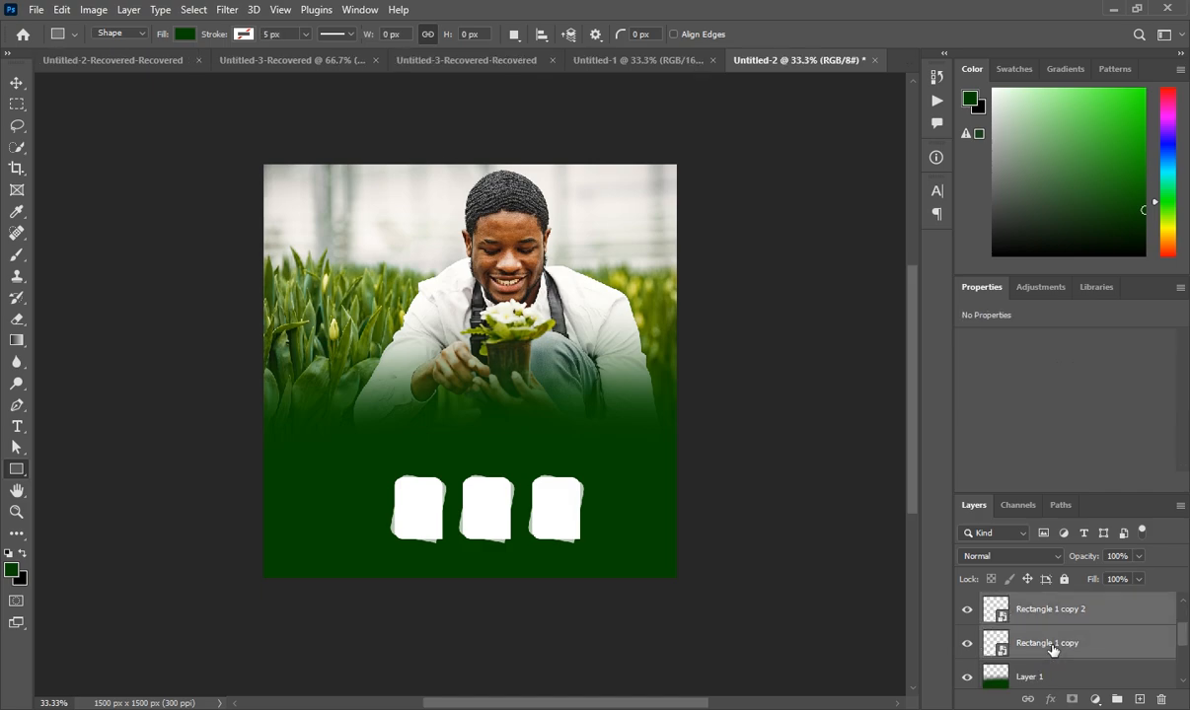
scroll(1050, 649, "up", 1)
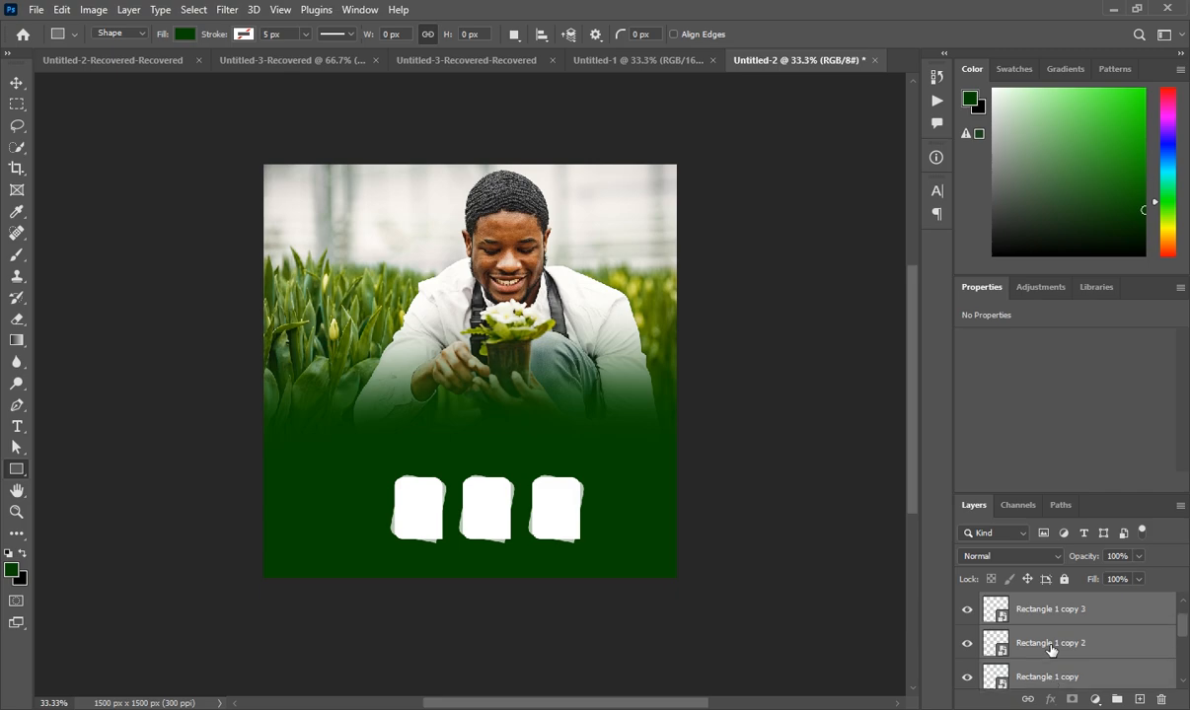
key("ctrl+t")
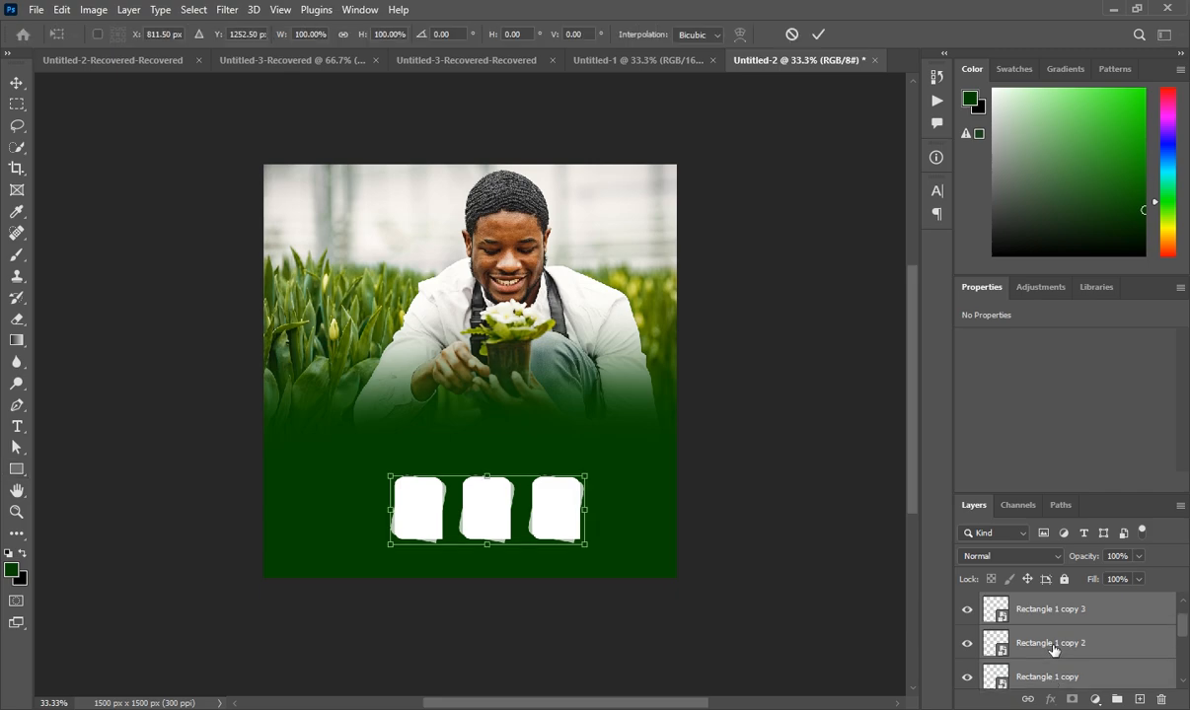
left_click_drag(496, 513, 521, 499)
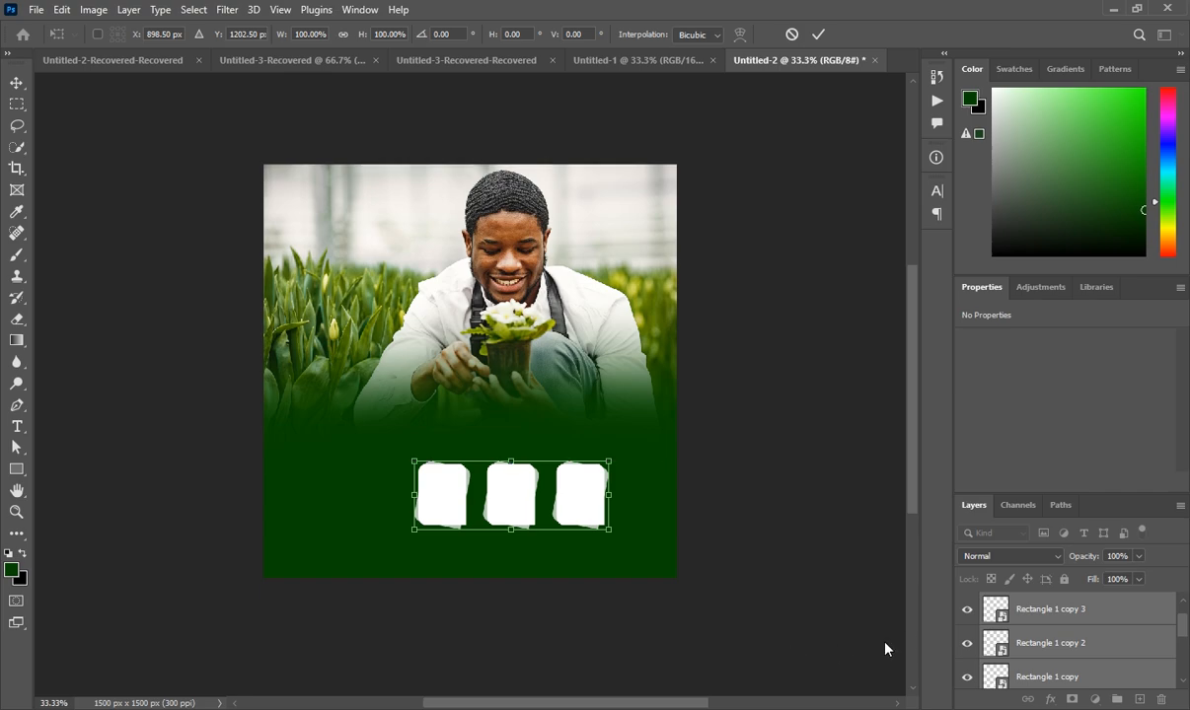
scroll(1021, 628, "up", 1)
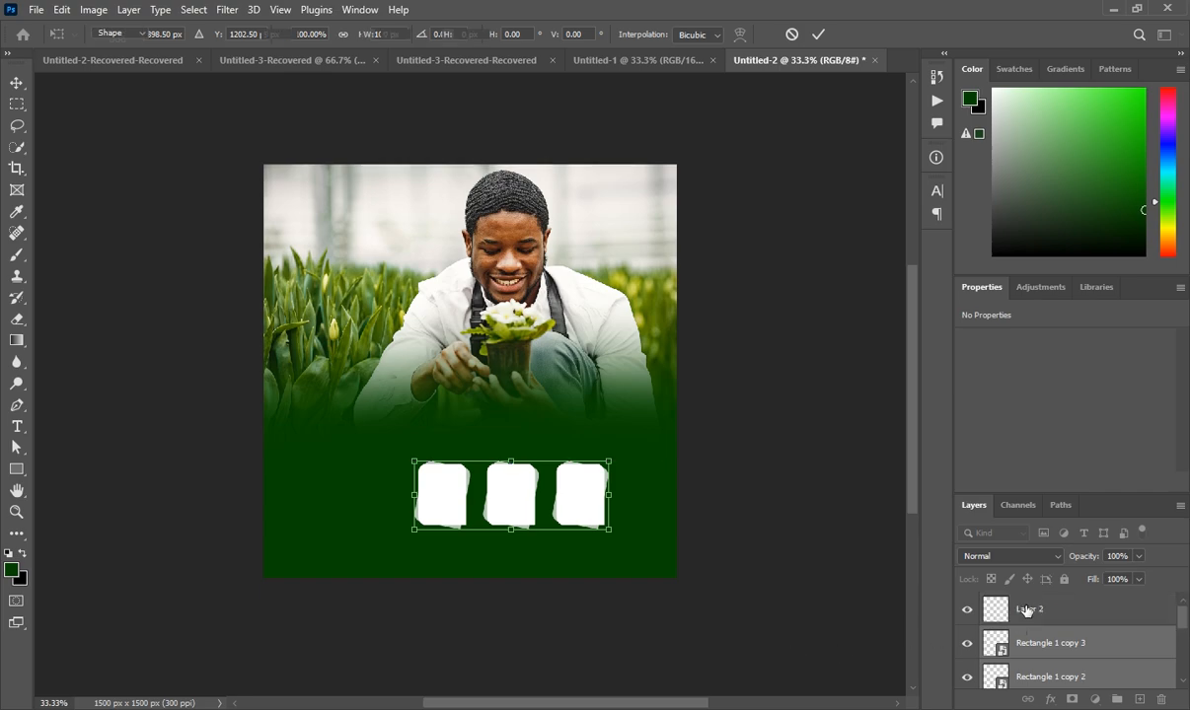
Draw a wide thin white bar above the cards
left_click(1026, 611)
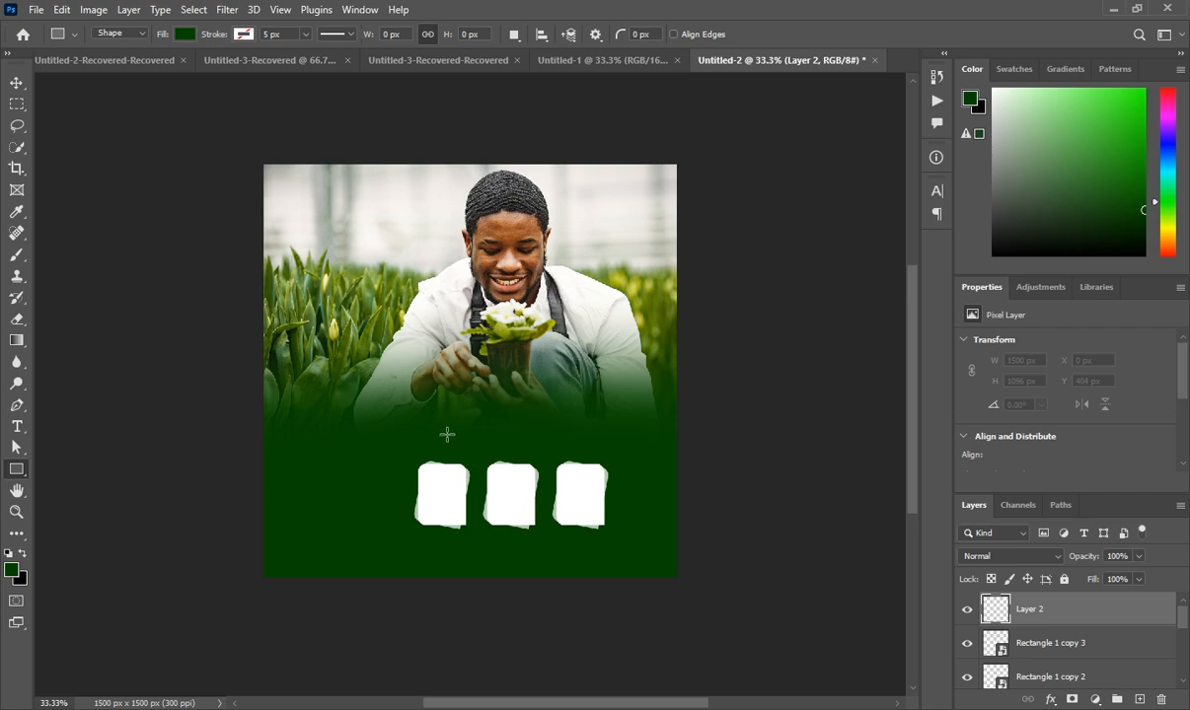
left_click_drag(447, 426, 581, 445)
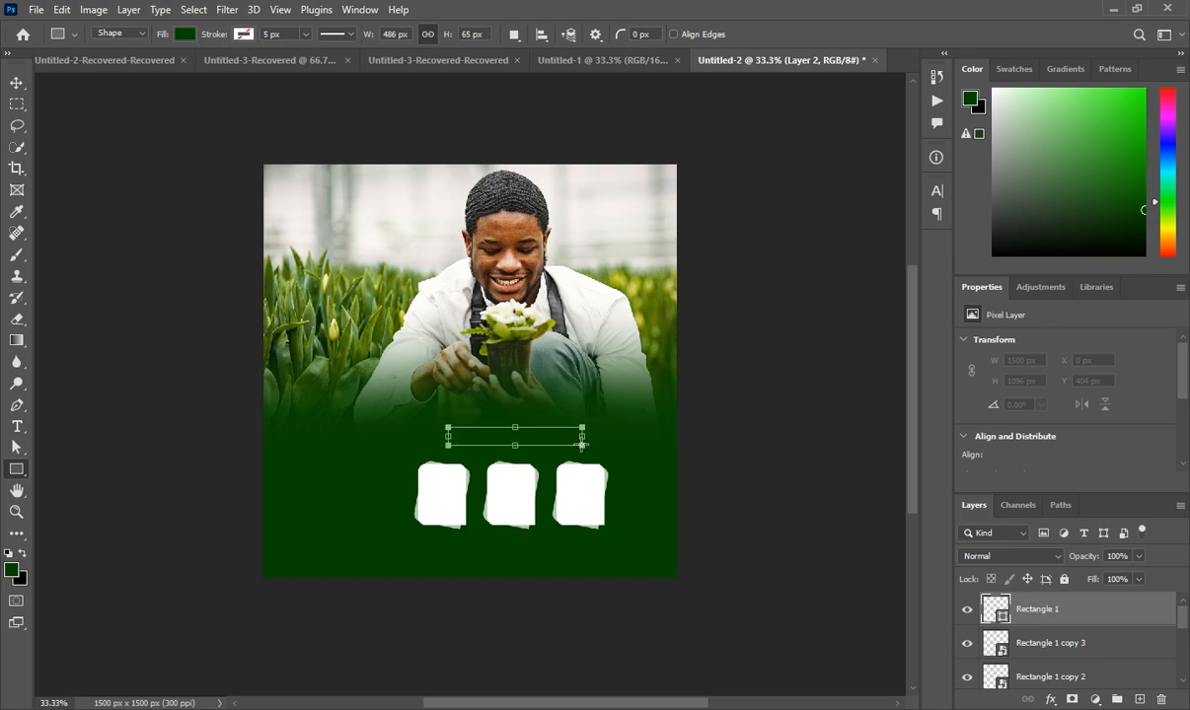
left_click(1012, 460)
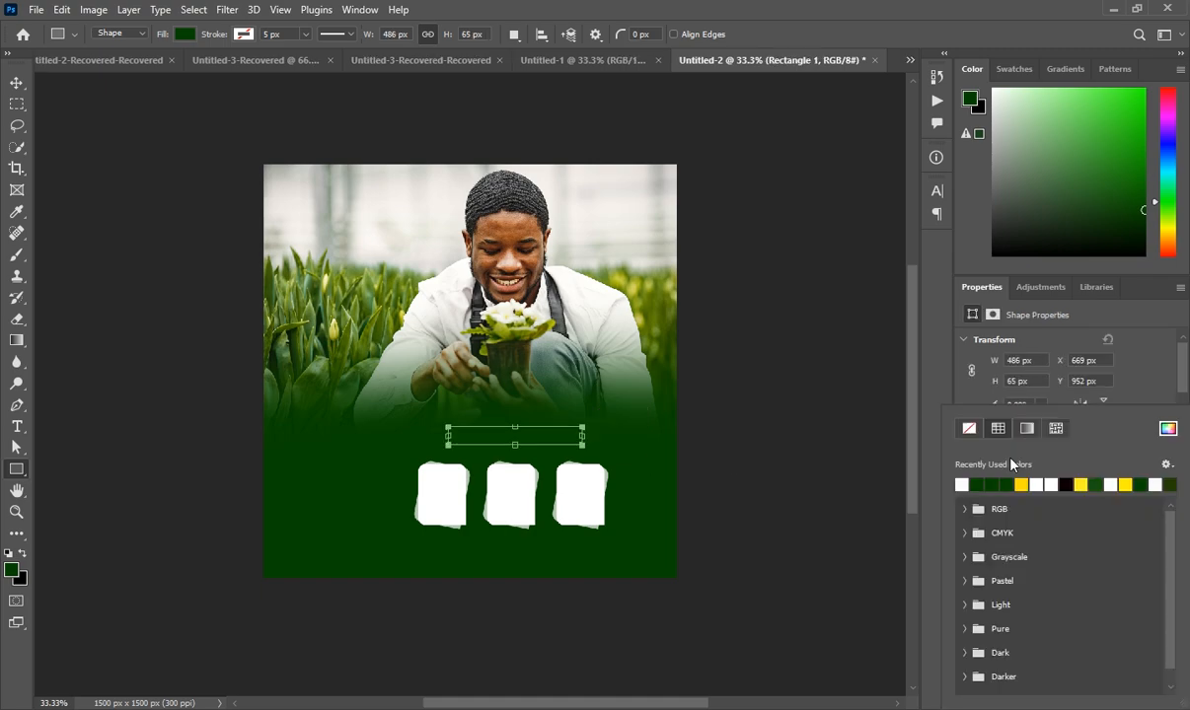
left_click(963, 482)
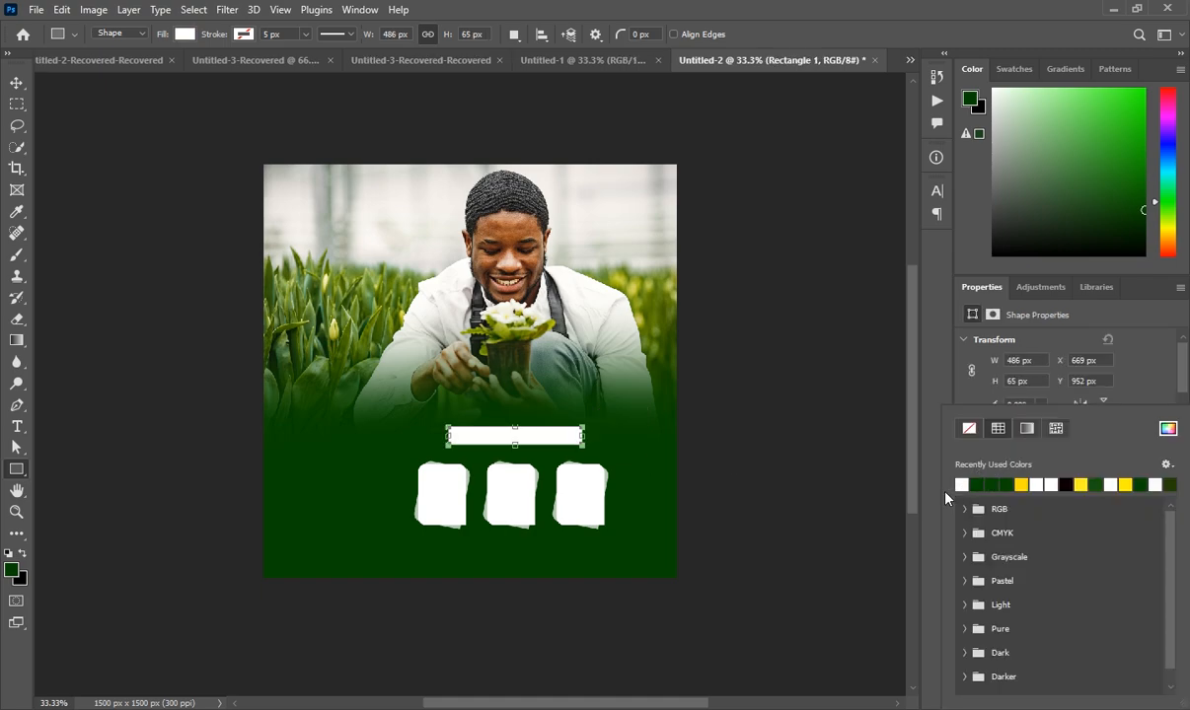
left_click(878, 460)
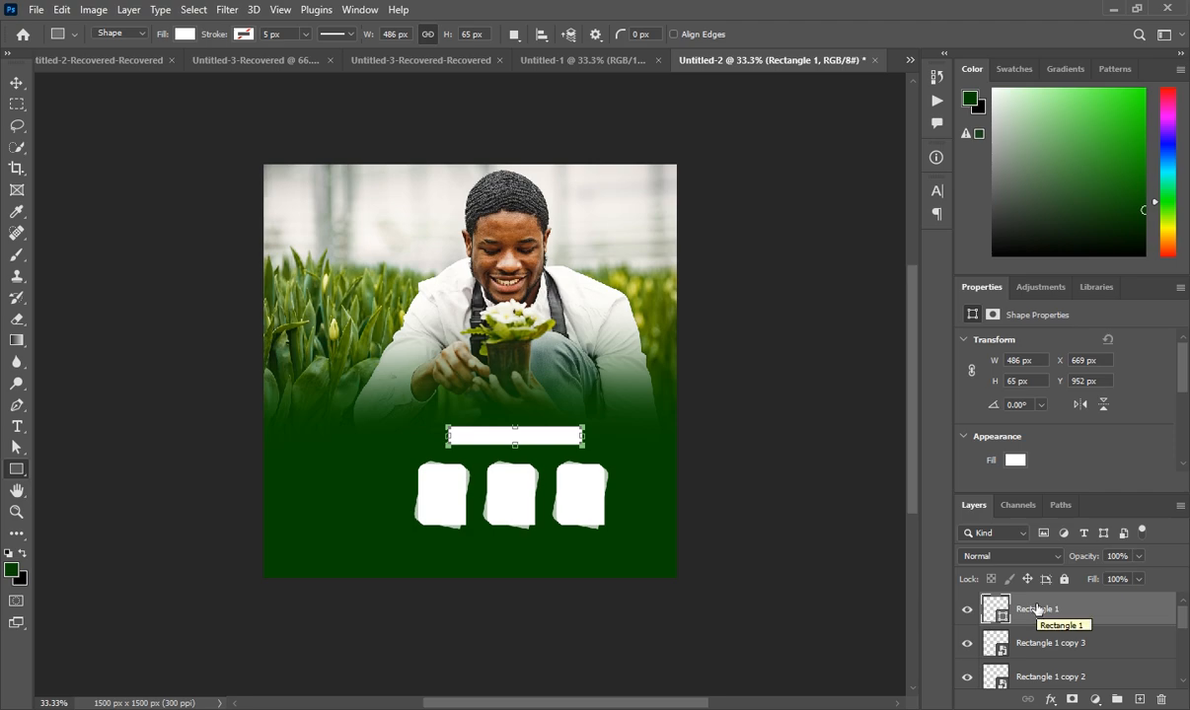
On a new layer, draw a thin white vertical connector down to the left card
left_click(1139, 700)
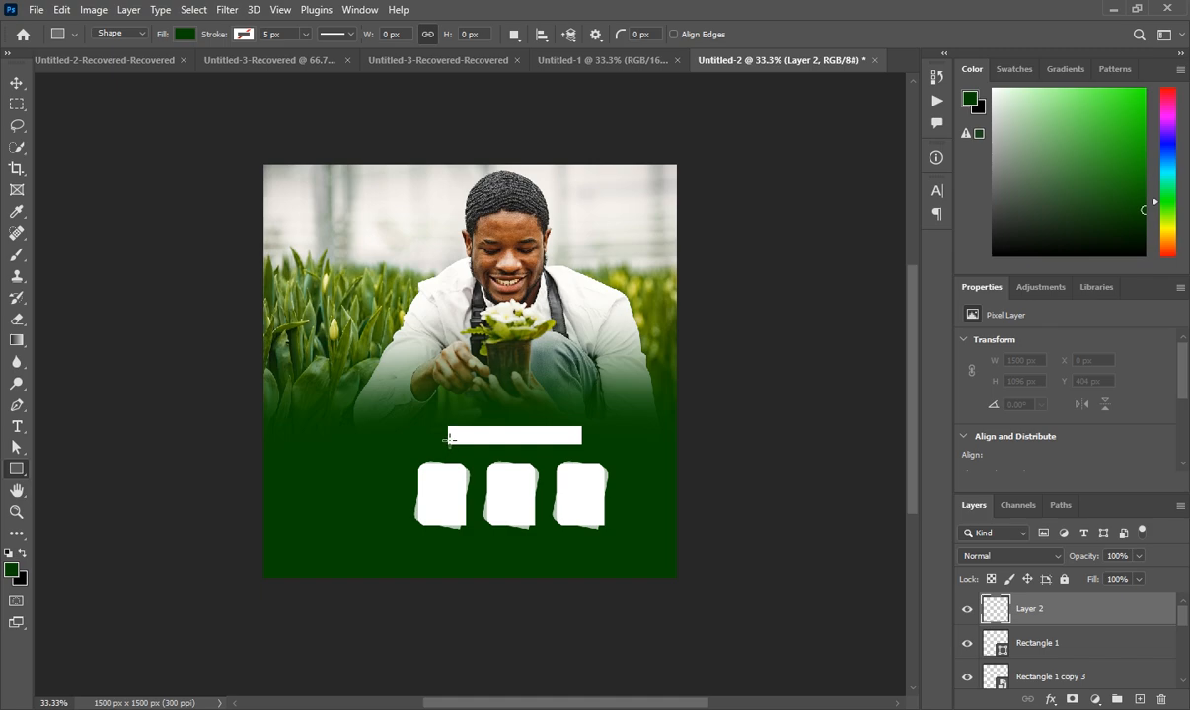
left_click_drag(449, 438, 456, 469)
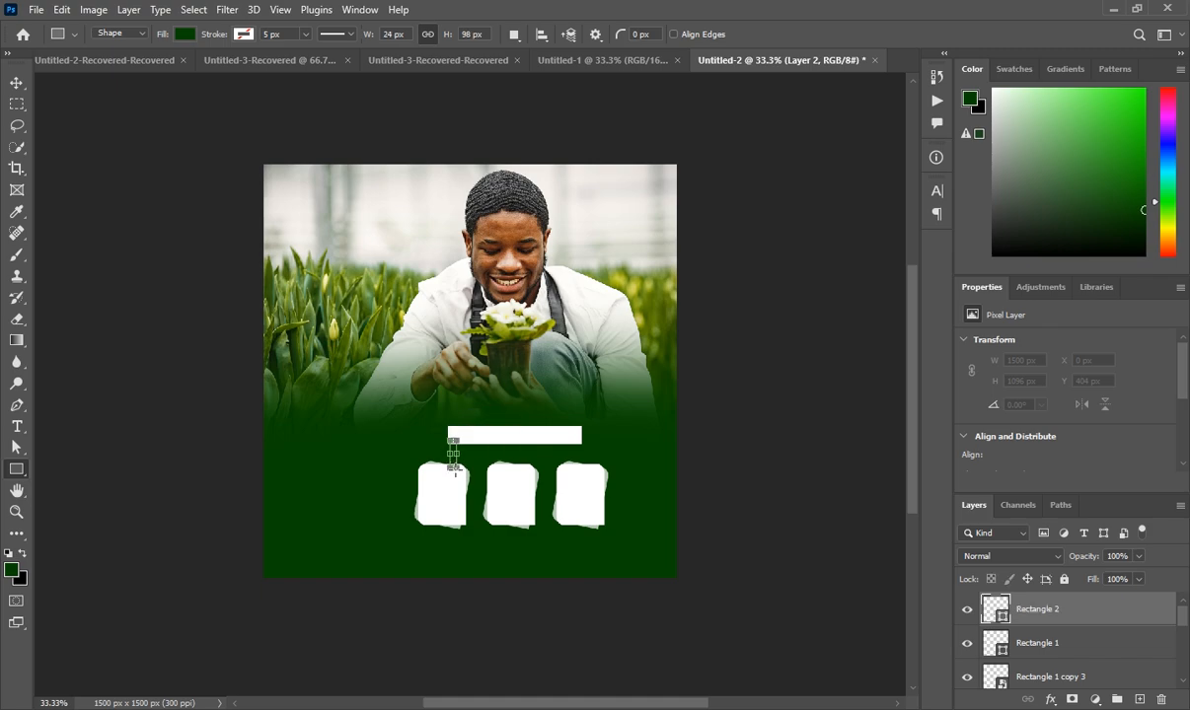
left_click(1015, 460)
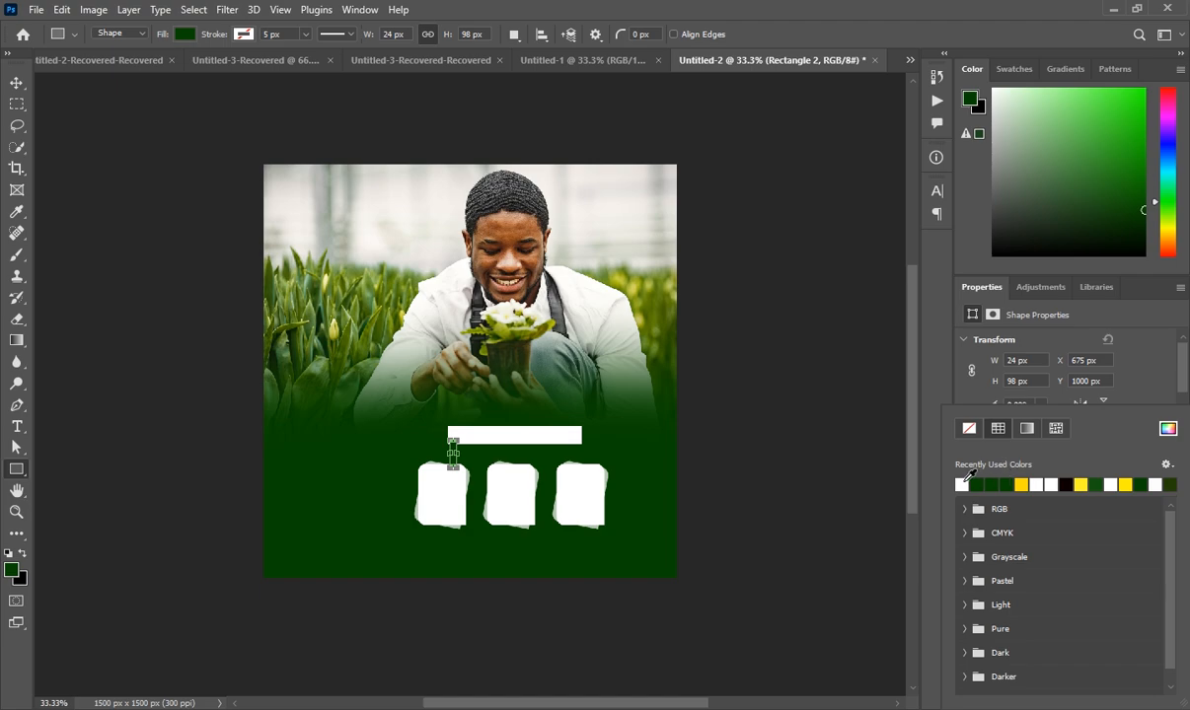
left_click(955, 484)
left_click(879, 464)
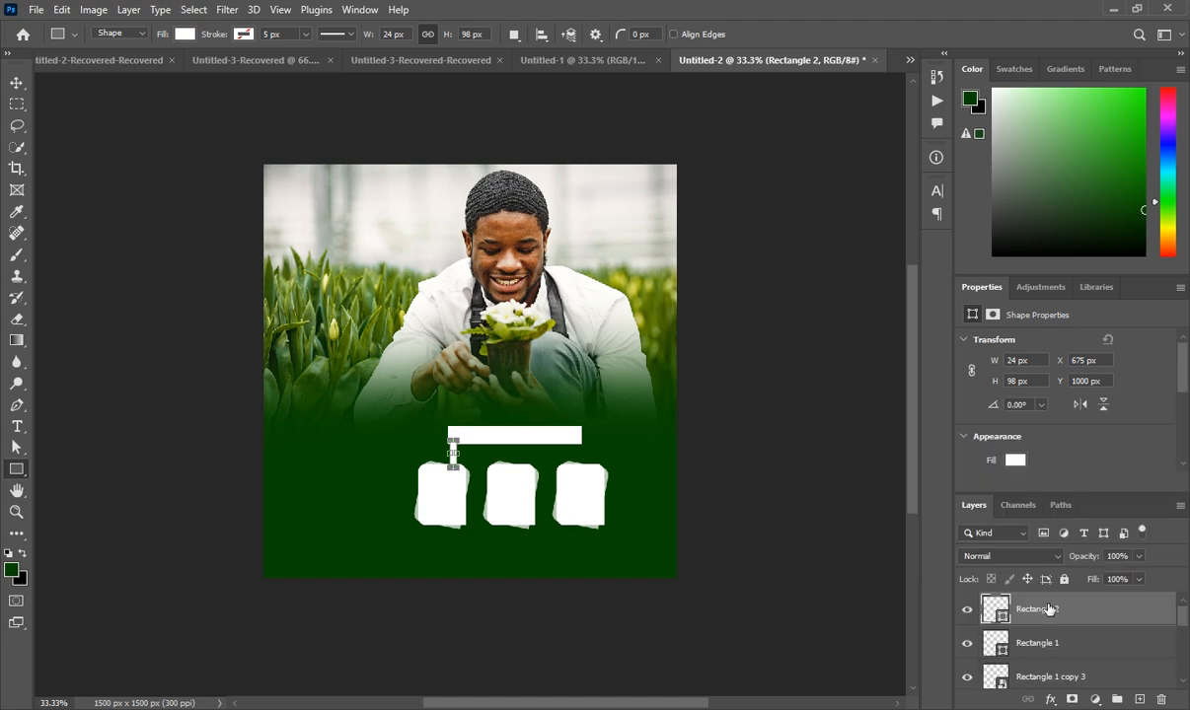
Nudge the connector slightly left and duplicate it
key("ctrl+t")
key("Left")
key("Left")
key("Left")
key("Left")
key("Left")
key("Left")
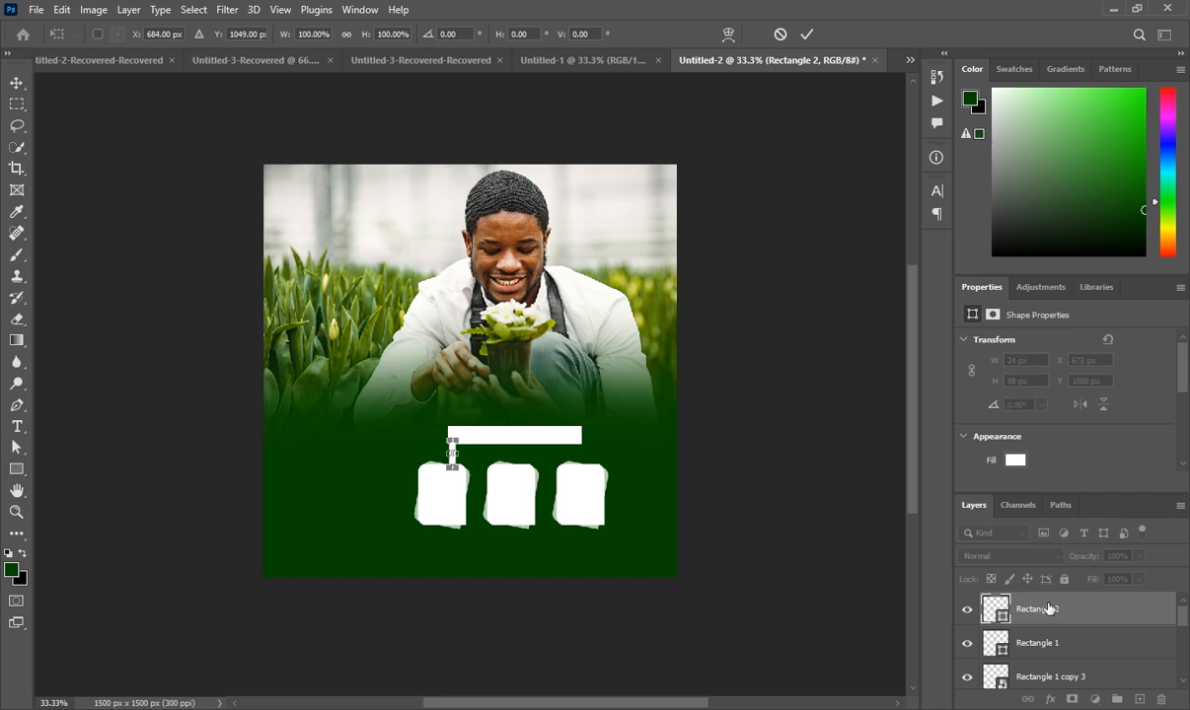
key("Return")
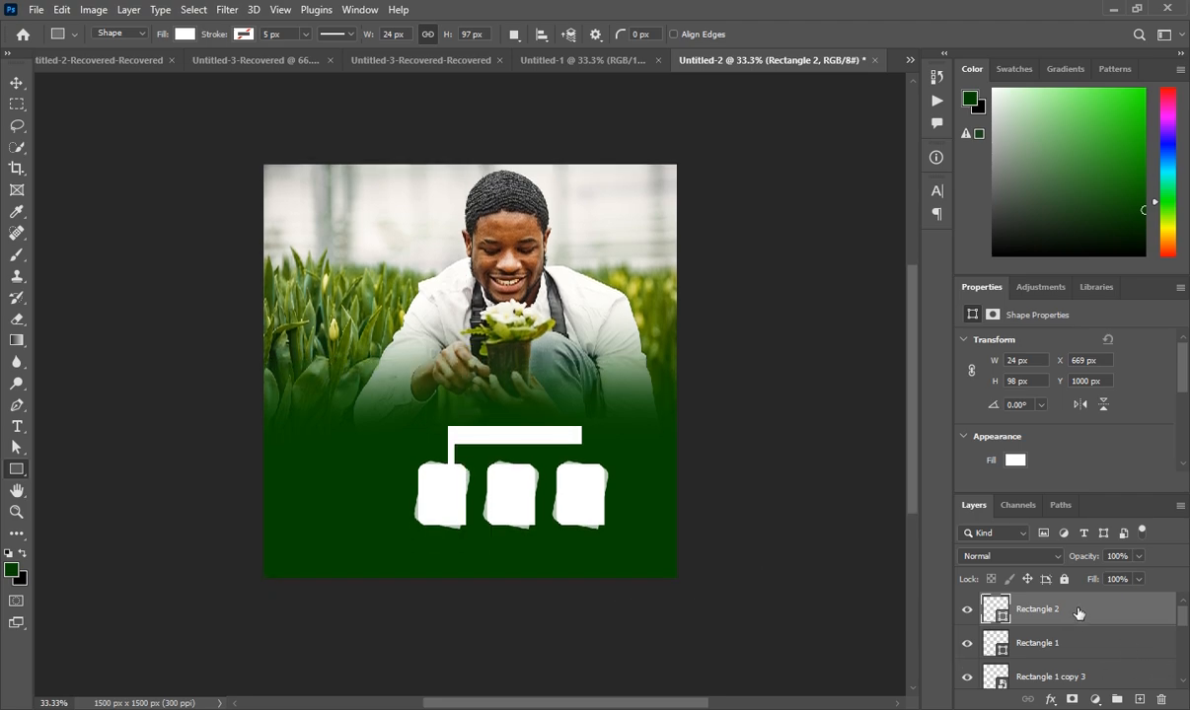
key("ctrl+j")
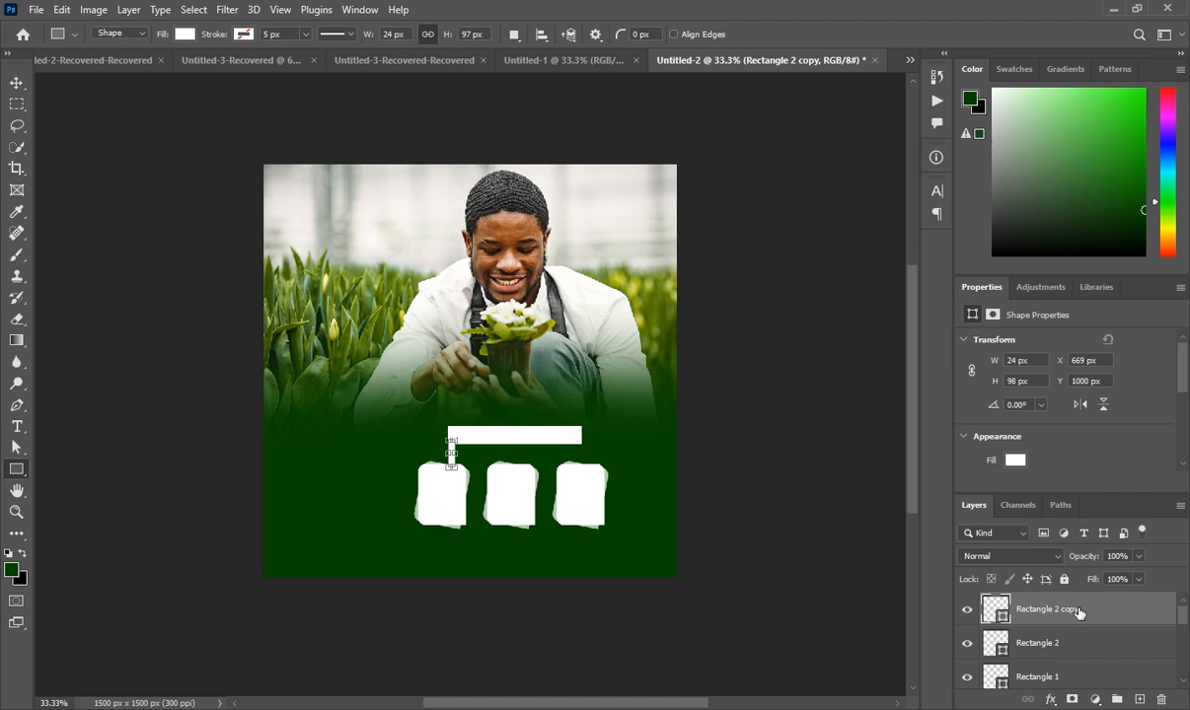
Move the connector copy over the middle card
key("ctrl+t")
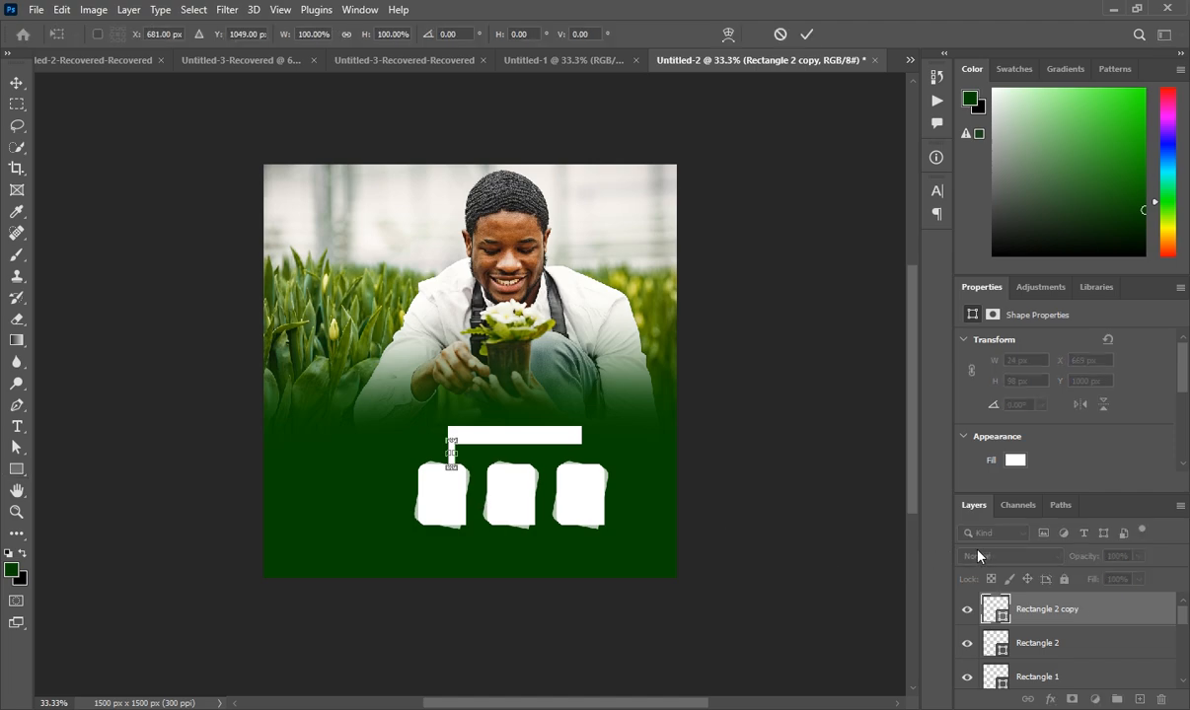
key("shift+Right")
key("shift+Right")
key("shift+Right")
key("shift+Right")
key("shift+Right")
key("shift+Right")
key("shift+Right")
key("shift+Right")
key("shift+Right")
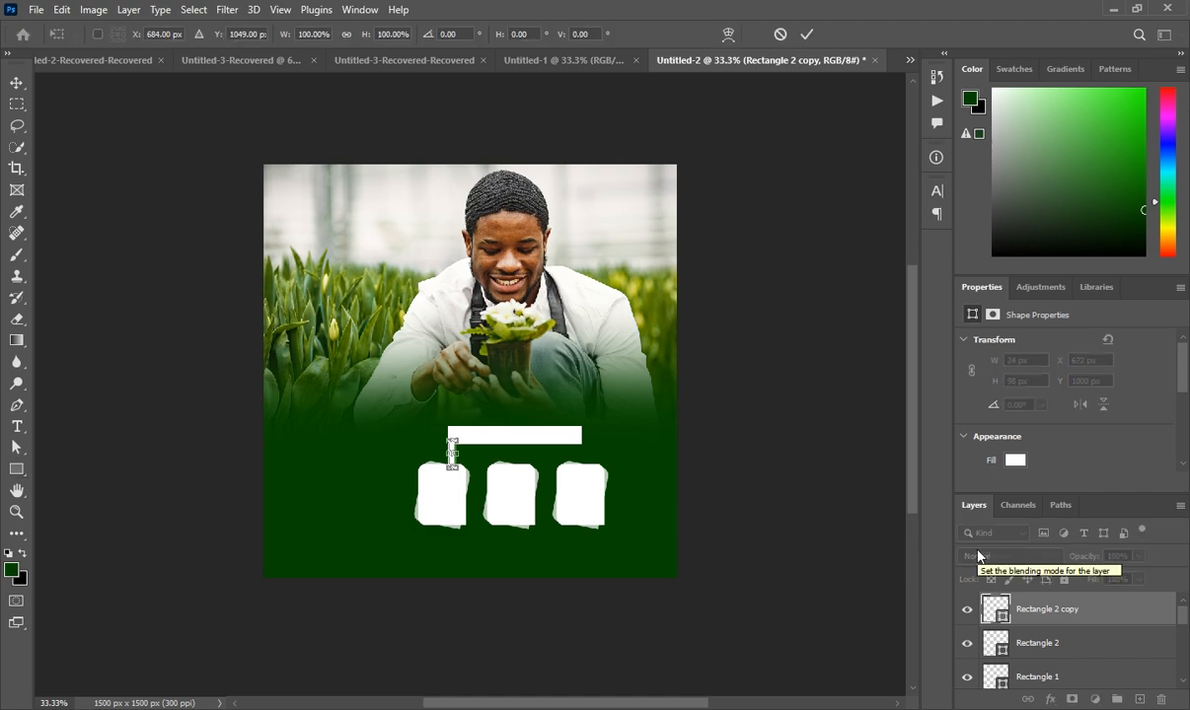
key("shift+Right")
key("shift+Right")
key("shift+Right")
key("shift+Right")
key("shift+Right")
key("shift+Right")
key("shift+Right")
key("shift+Right")
key("shift+Right")
key("shift+Right")
key("shift+Right")
key("shift+Right")
key("shift+Right")
key("shift+Right")
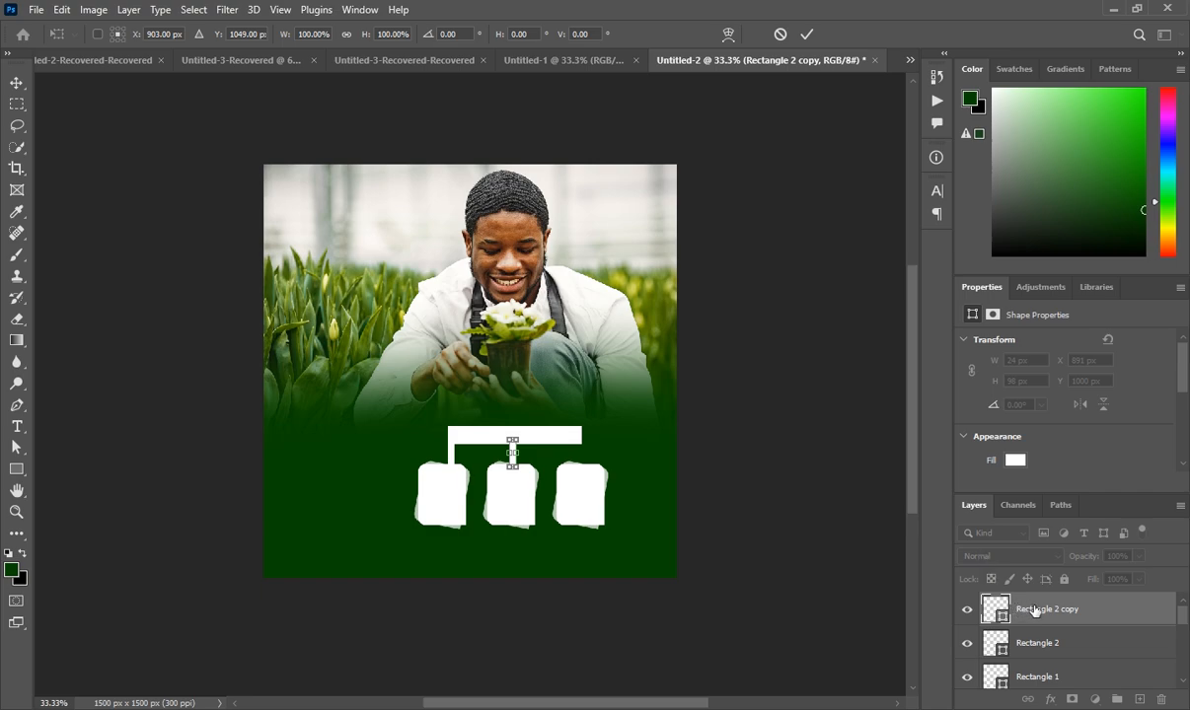
key("Return")
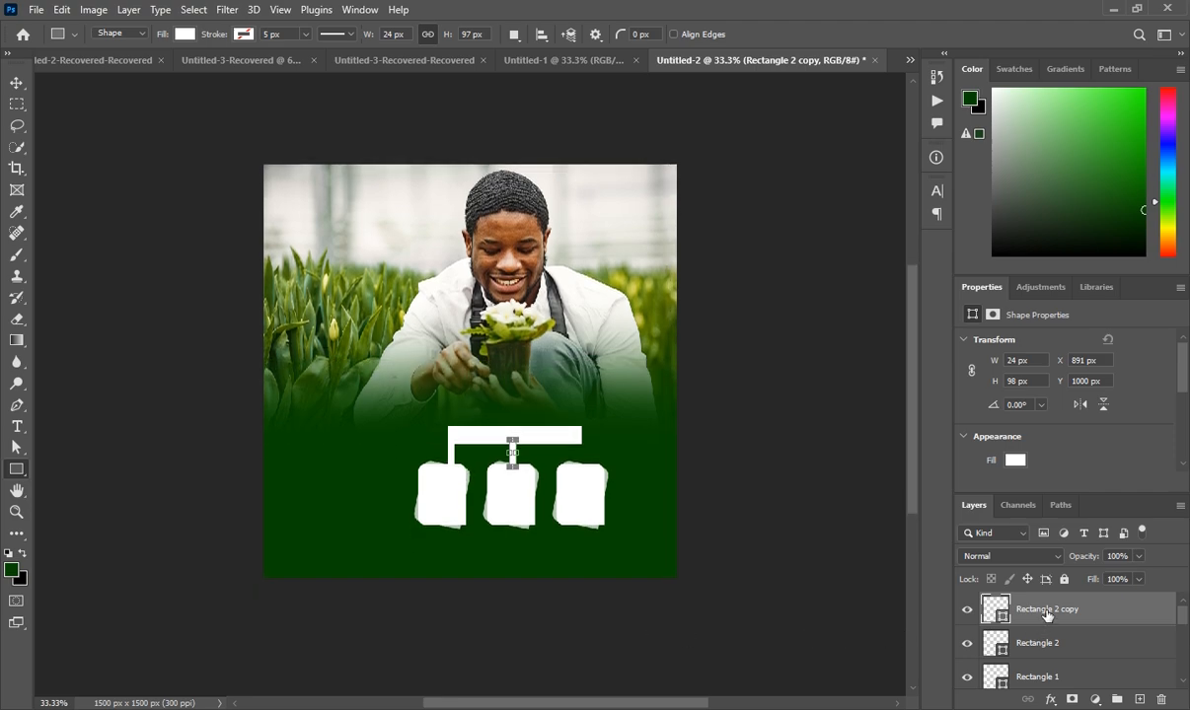
Duplicate the connector, place it over the right card, and add an empty layer
key("ctrl+j")
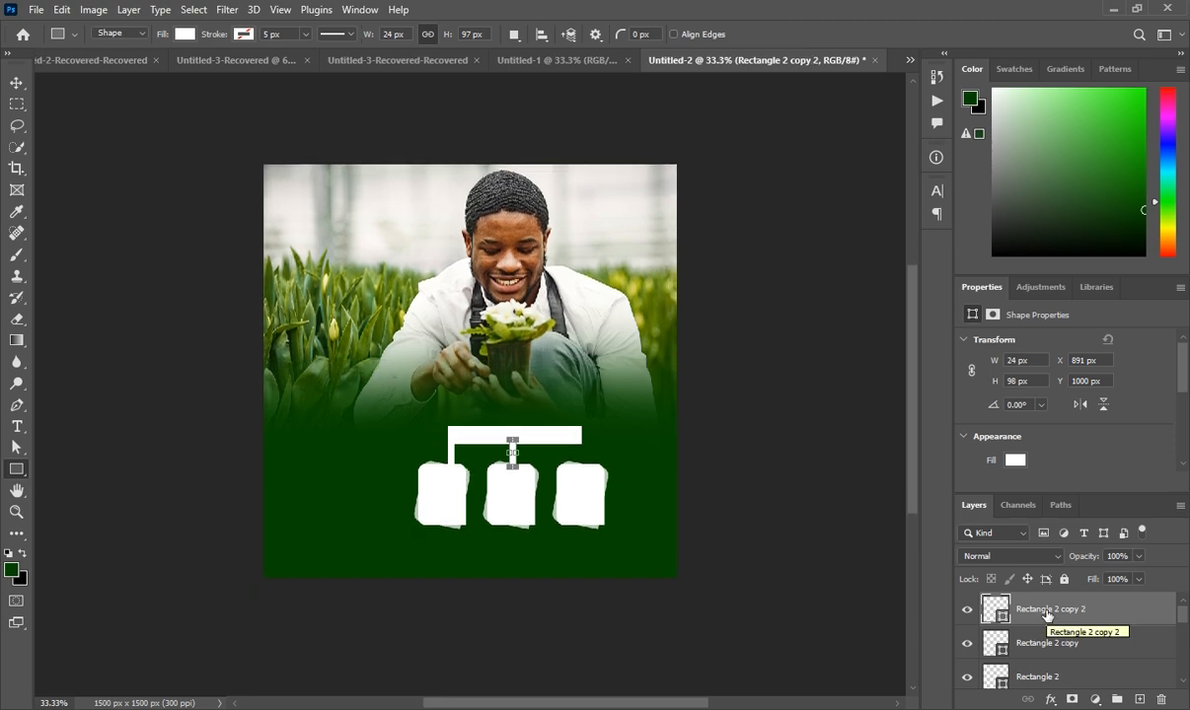
key("ctrl+t")
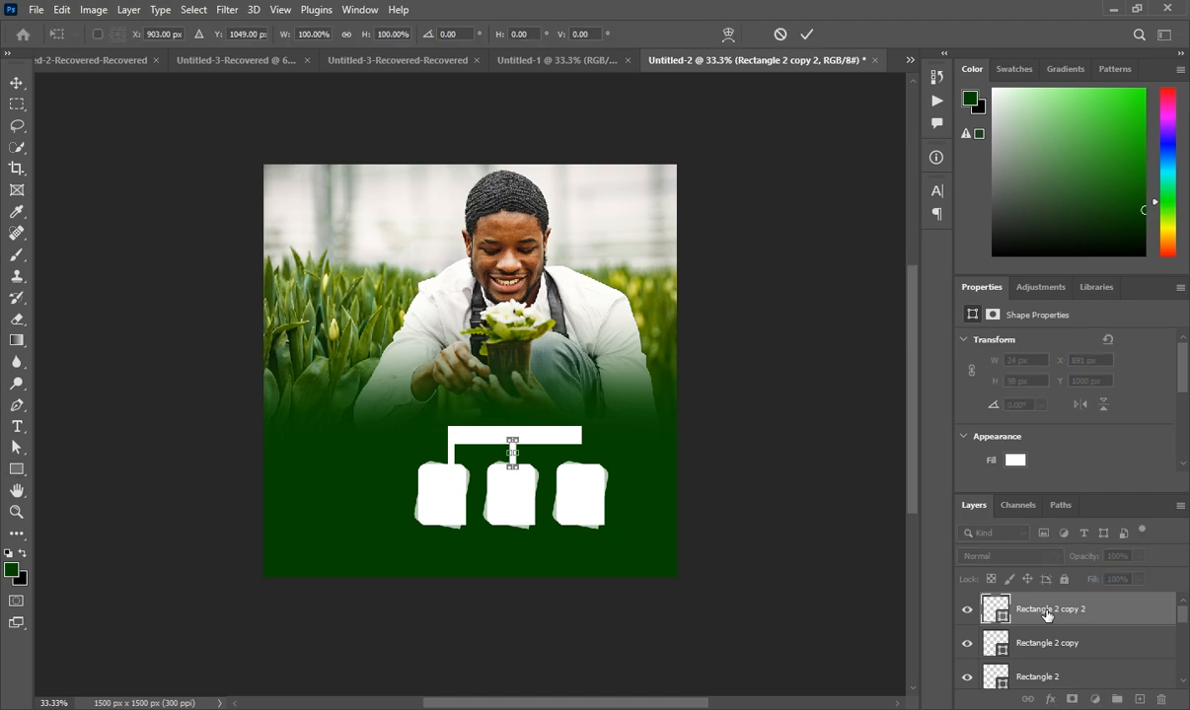
key("Right")
key("Right")
key("Right")
key("Right")
key("Right")
key("Right")
key("Right")
key("Right")
key("Right")
key("Right")
key("Right")
key("Right")
key("Right")
key("Right")
key("Right")
key("Right")
key("Right")
key("Right")
key("Right")
key("Right")
key("Right")
key("Right")
key("Right")
key("Right")
key("Right")
key("Right")
key("Right")
key("Right")
key("Right")
key("Right")
key("Right")
key("Right")
key("Right")
key("Right")
key("Right")
key("Right")
key("Right")
key("Right")
key("Right")
key("Right")
key("shift+Right")
key("shift+Right")
key("shift+Right")
key("shift+Right")
key("shift+Right")
key("shift+Right")
key("Right")
key("Right")
key("Right")
key("Right")
key("Right")
key("Right")
key("Right")
key("Right")
key("Right")
key("Right")
key("Right")
key("Right")
key("Right")
key("Right")
key("Right")
key("Right")
key("Right")
key("Right")
key("Right")
key("Right")
key("Right")
key("Return")
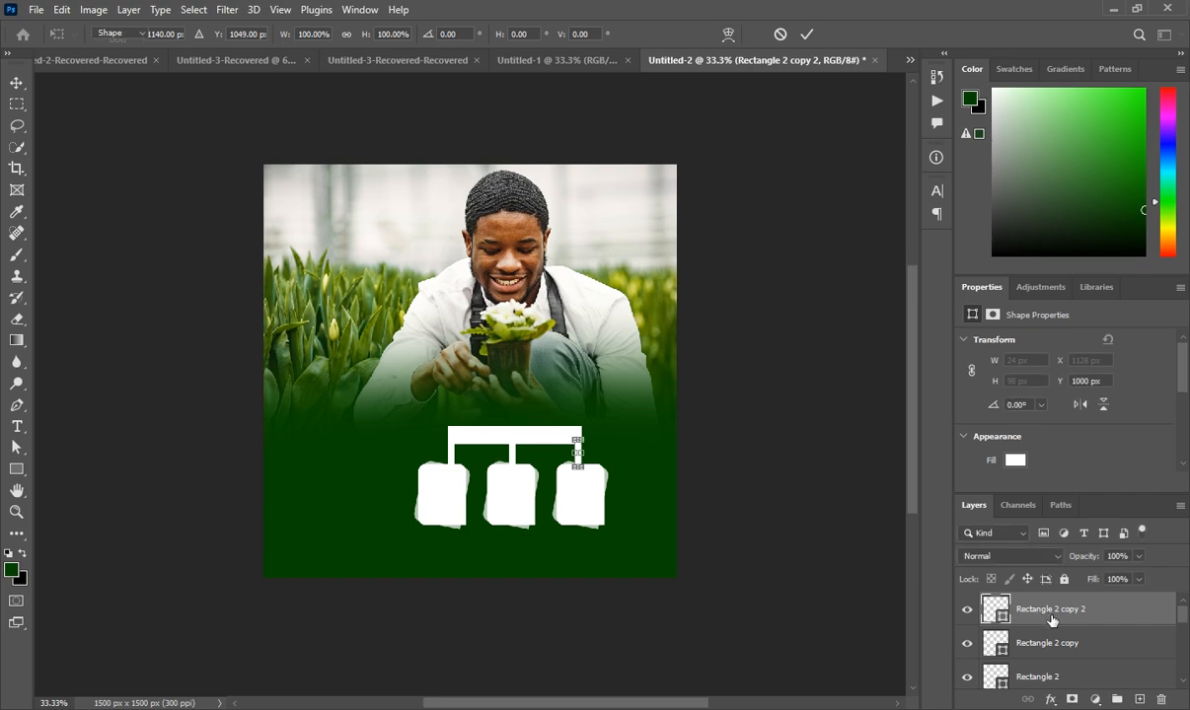
left_click(1139, 700)
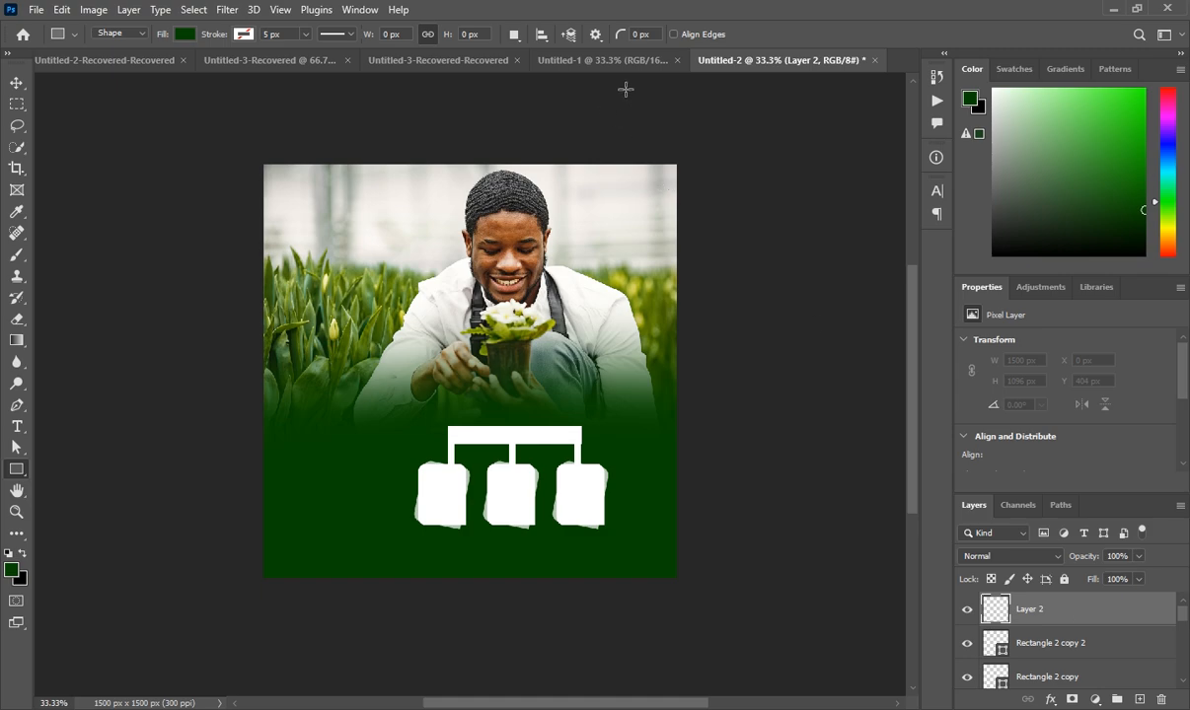
left_click(595, 59)
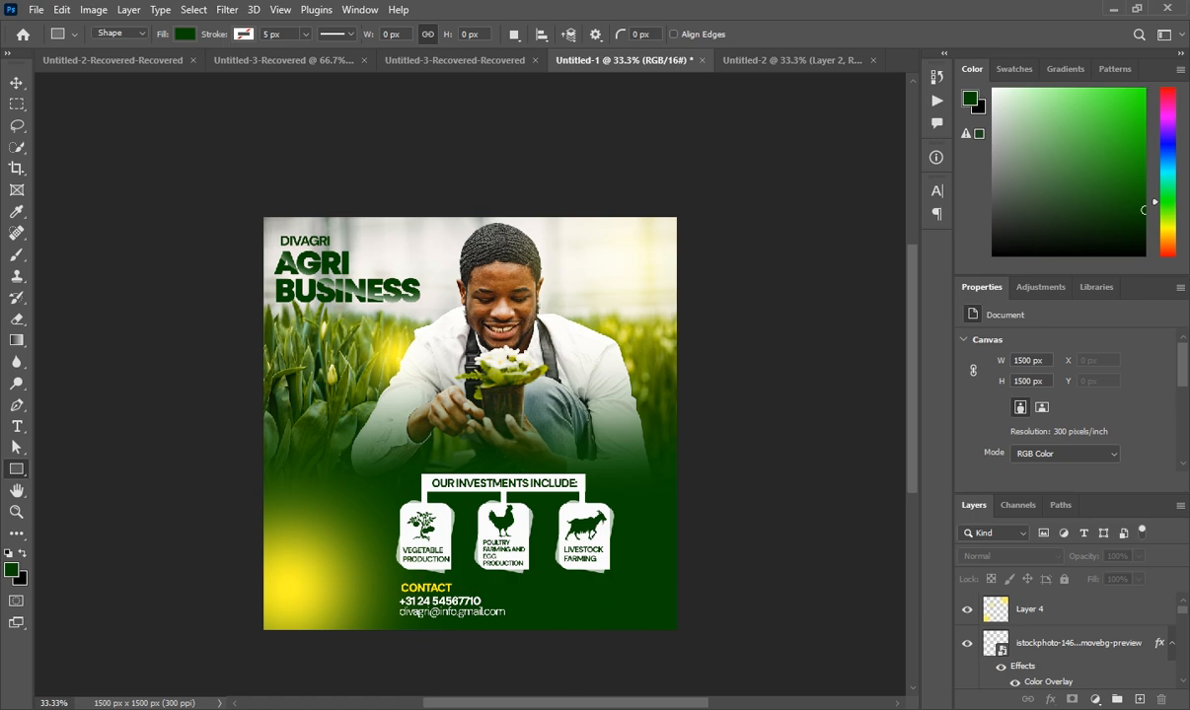
left_click(751, 59)
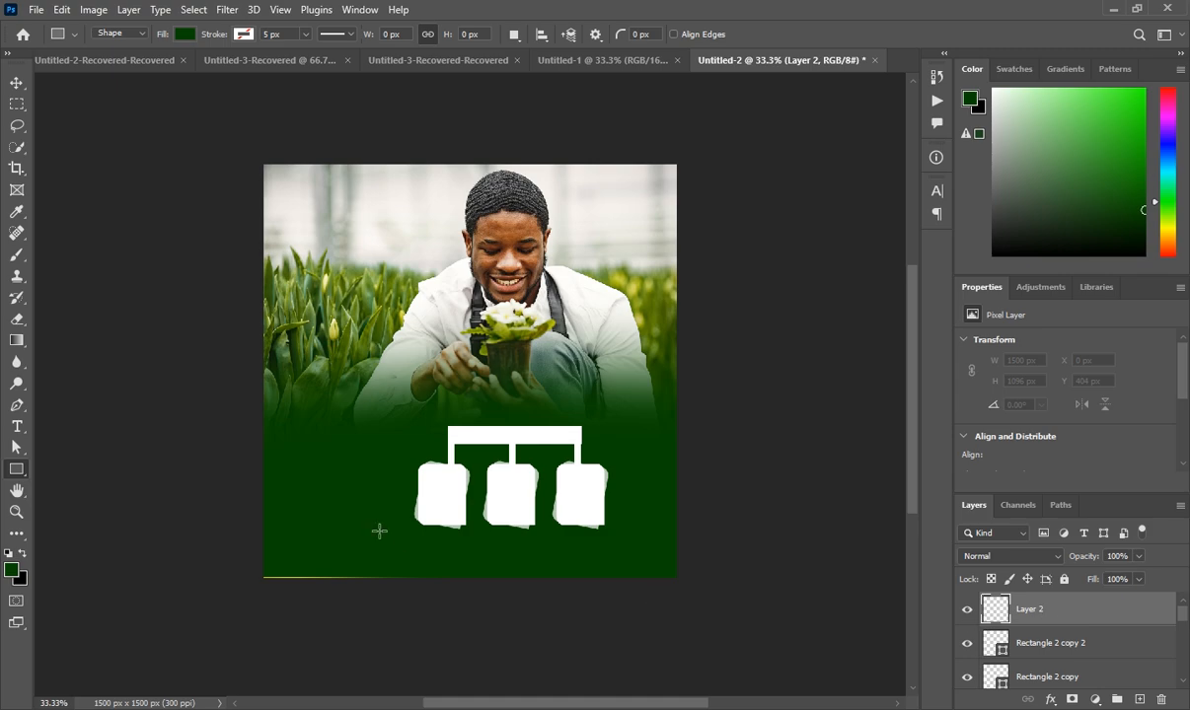
Drag chicken.png from the source files 3 folder onto the flyer canvas
mouse_move(407, 688)
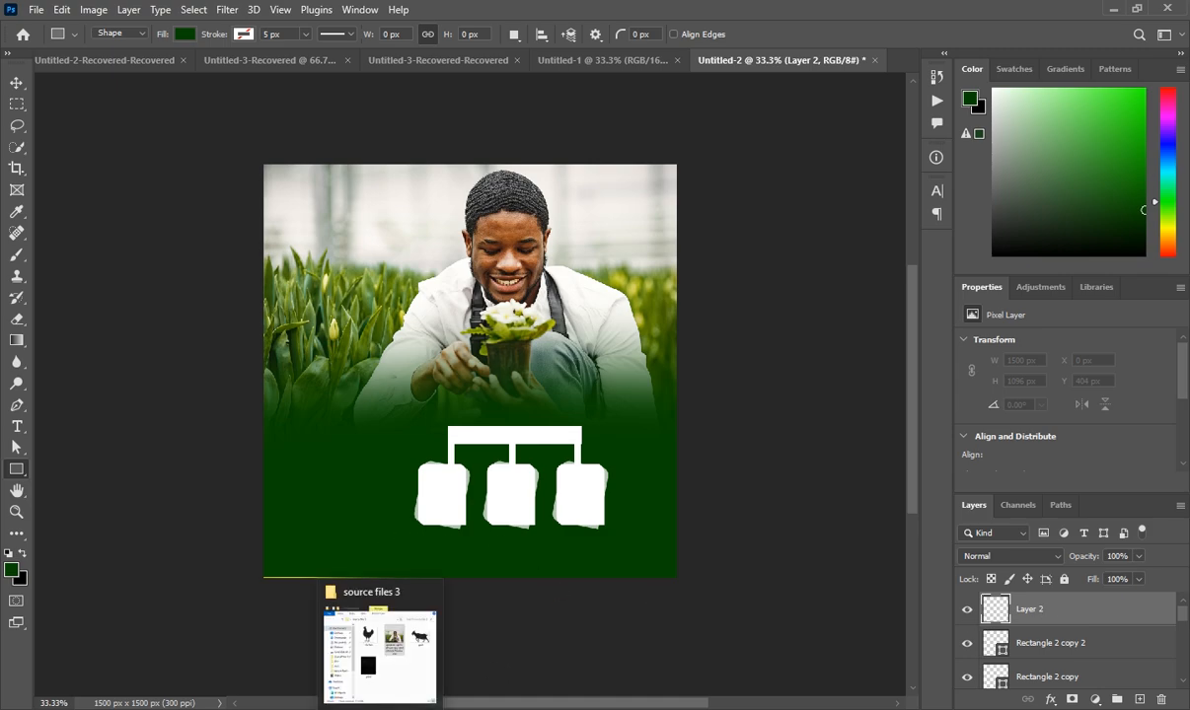
left_click(380, 641)
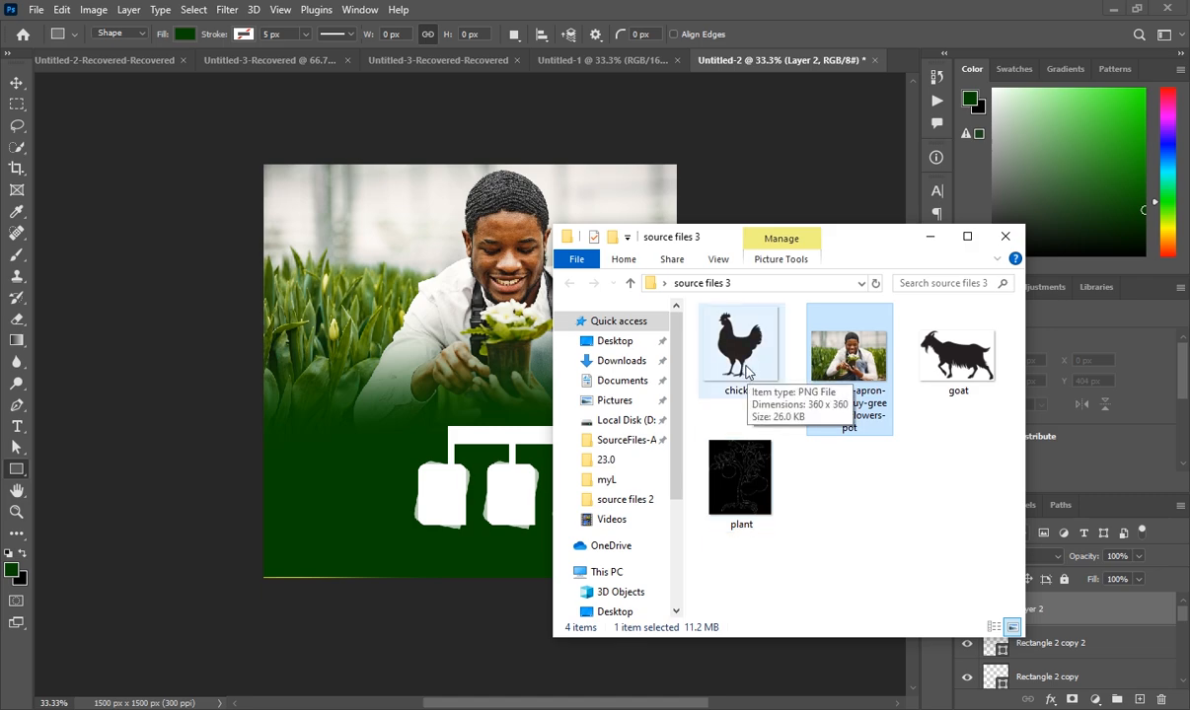
mouse_move(747, 371)
left_mouse_down()
mouse_move(595, 388)
mouse_move(557, 580)
mouse_move(585, 695)
mouse_move(485, 506)
mouse_move(512, 507)
left_mouse_up()
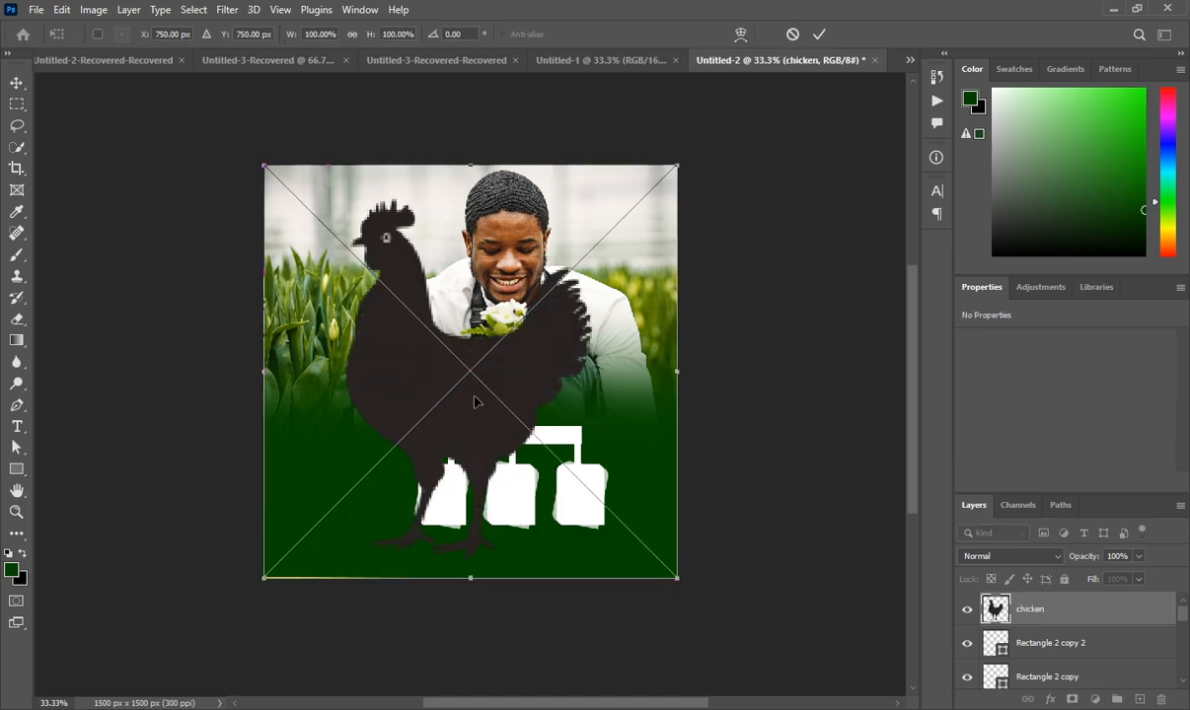
Flip the chicken horizontally and scale it to 61 x 89 px inside the middle card
right_click(474, 402)
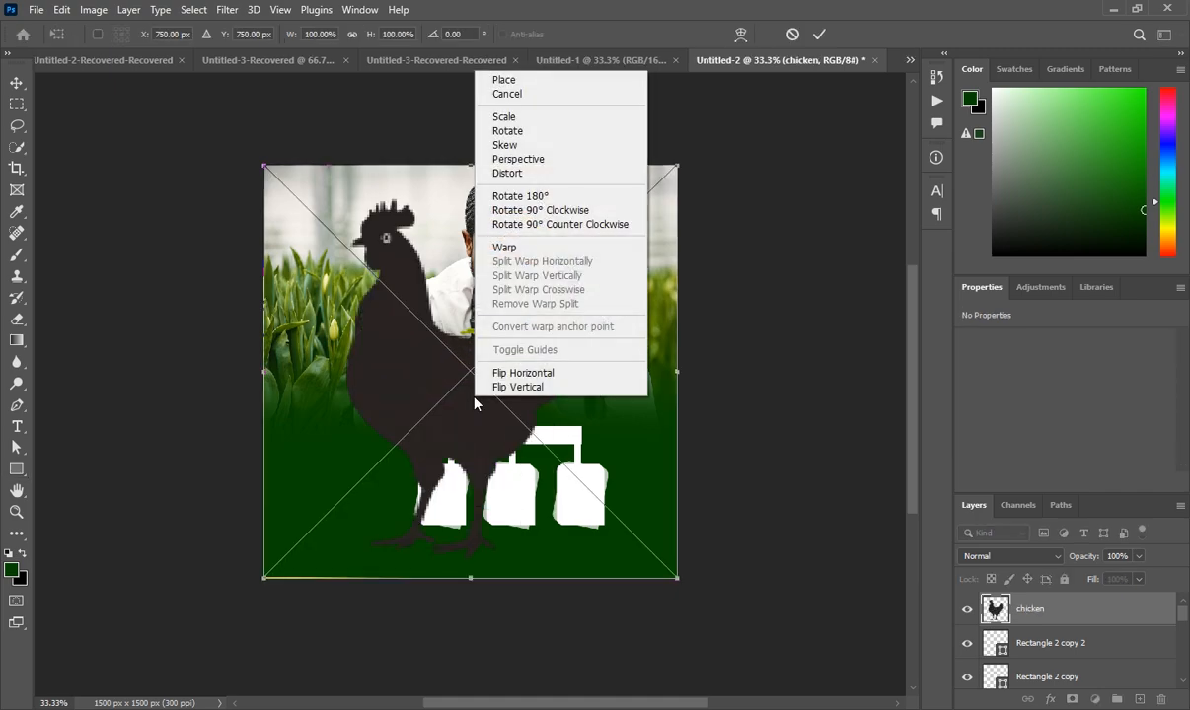
left_click(520, 374)
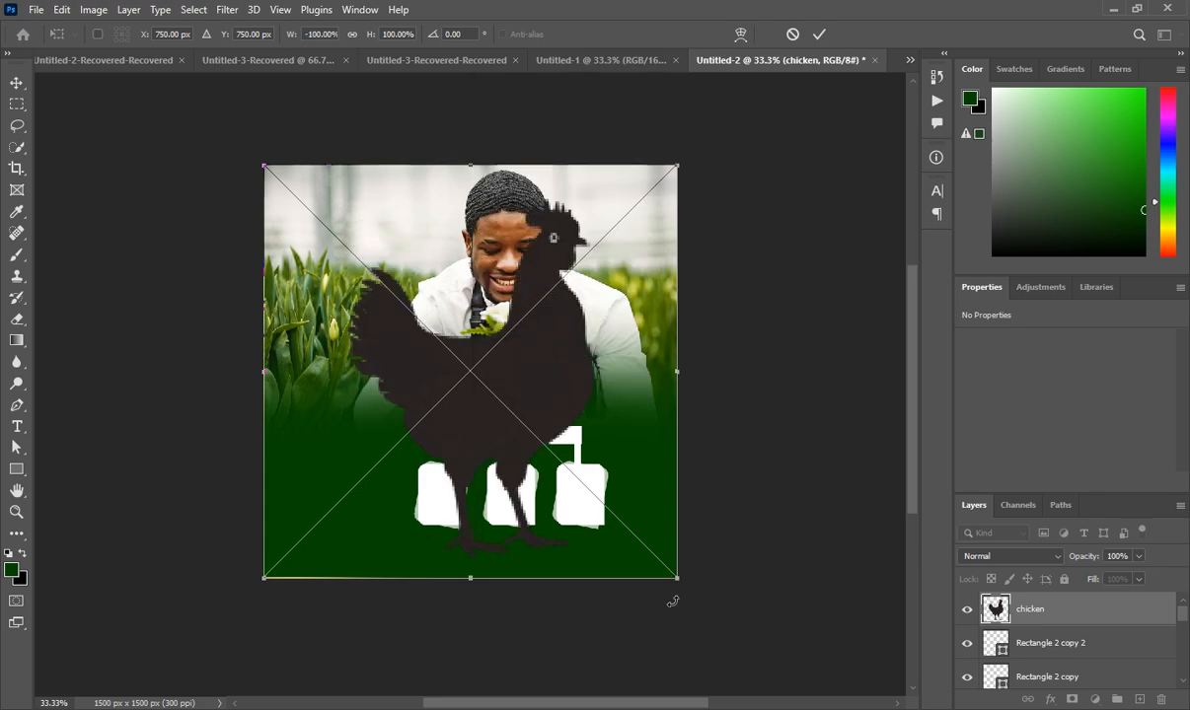
left_click_drag(677, 577, 512, 489)
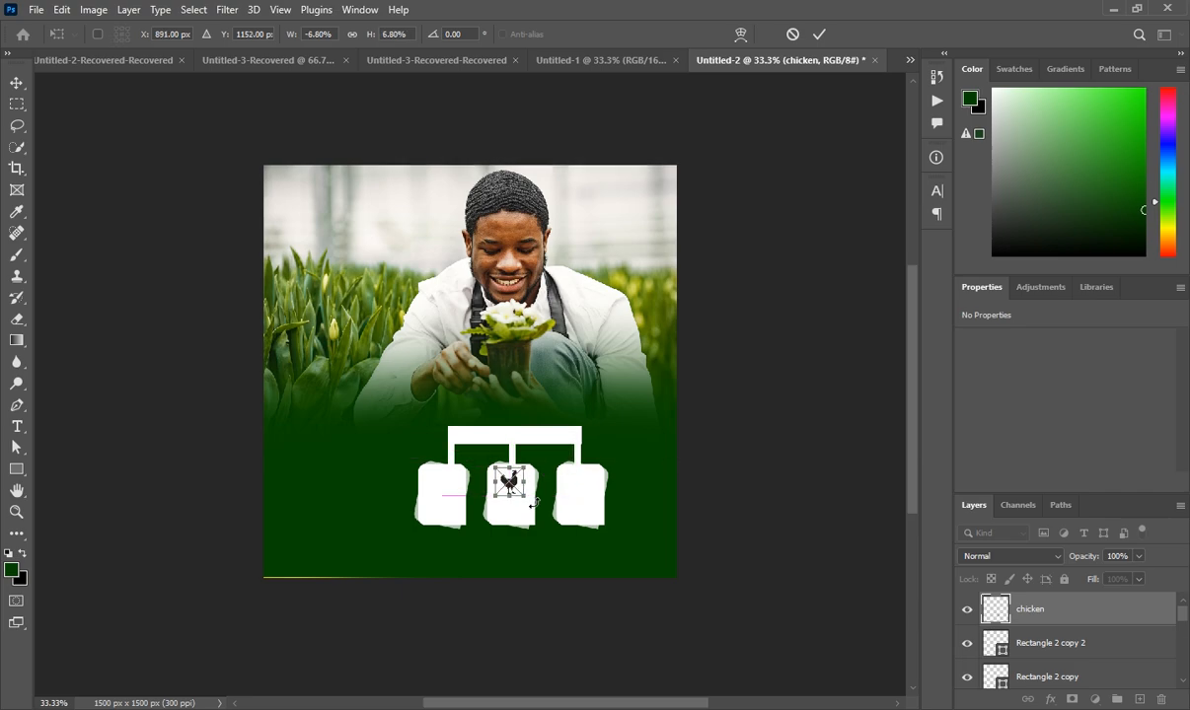
key("Right")
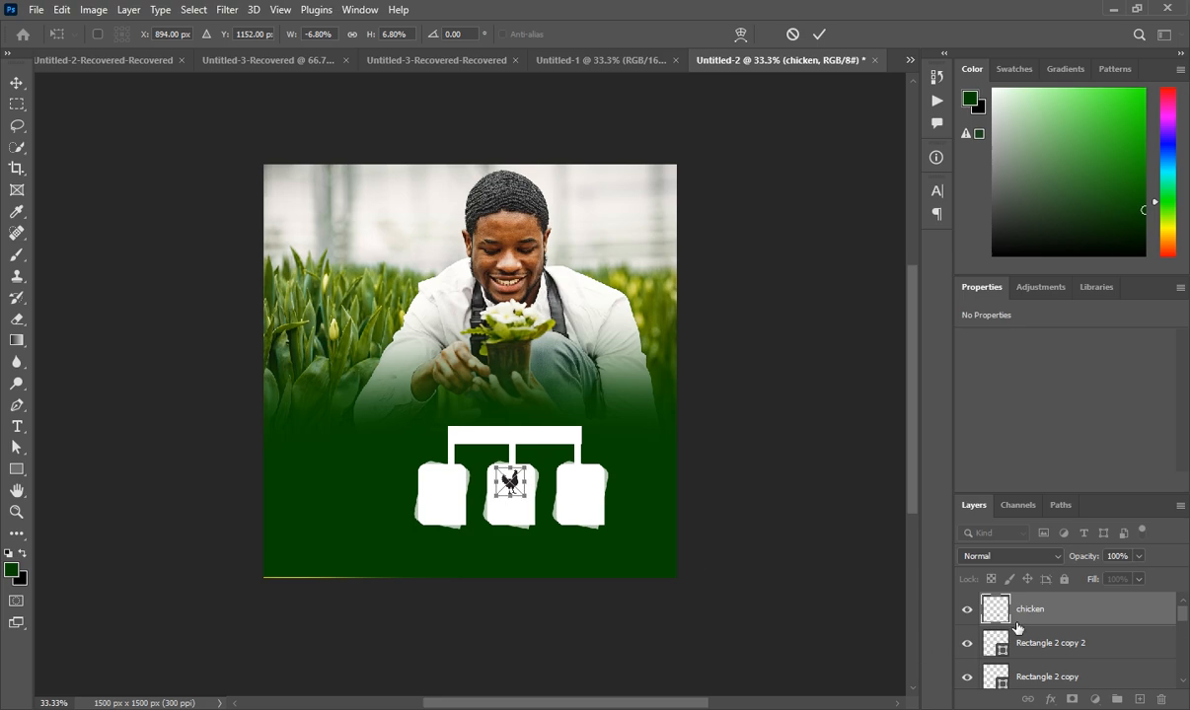
key("Return")
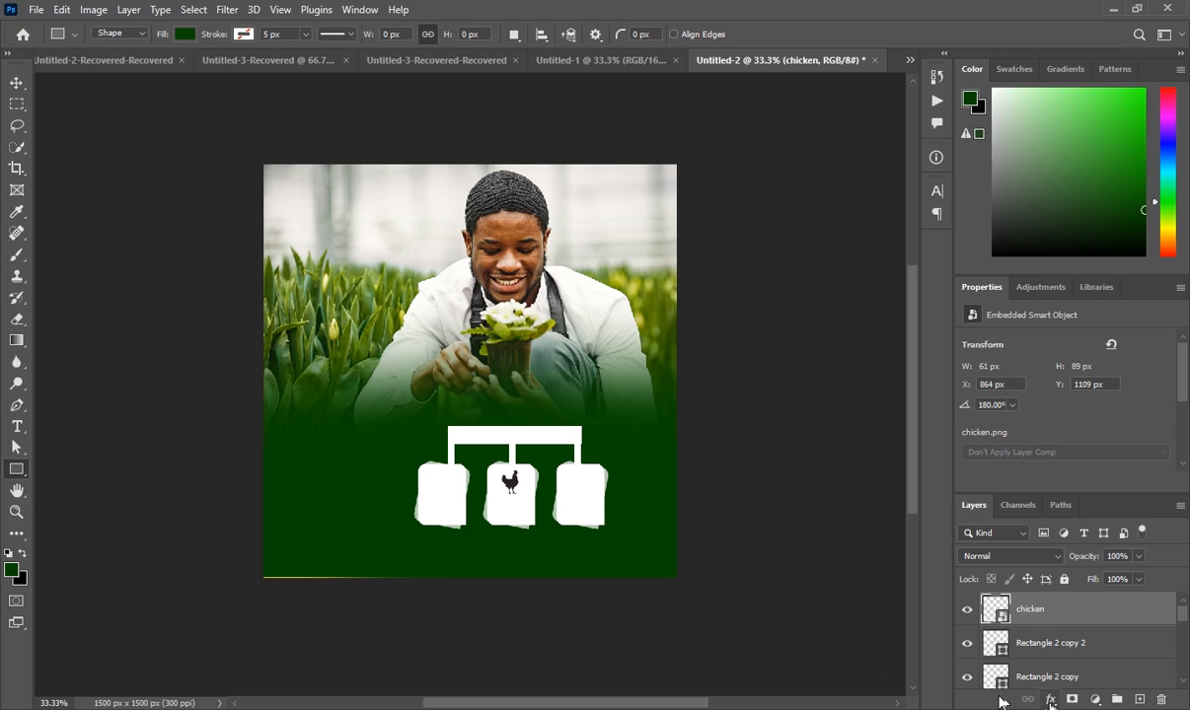
Add a dark green Color Overlay at 100% opacity to the chicken icon
left_click(1050, 700)
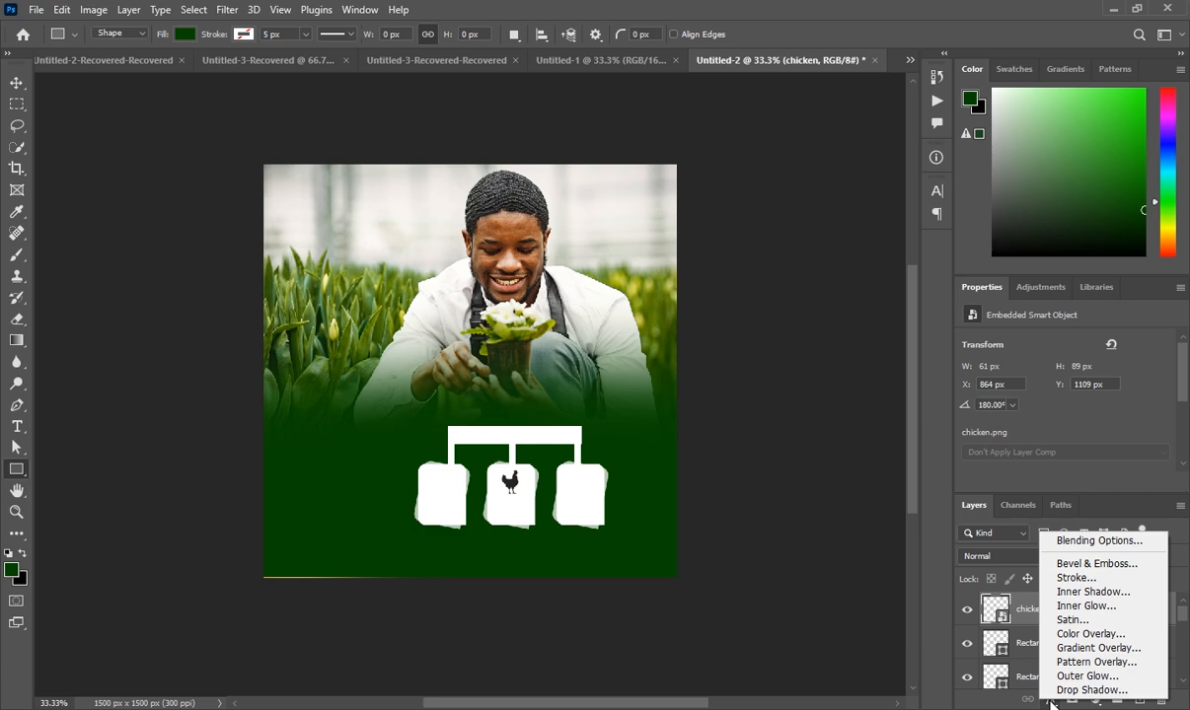
left_click(1083, 635)
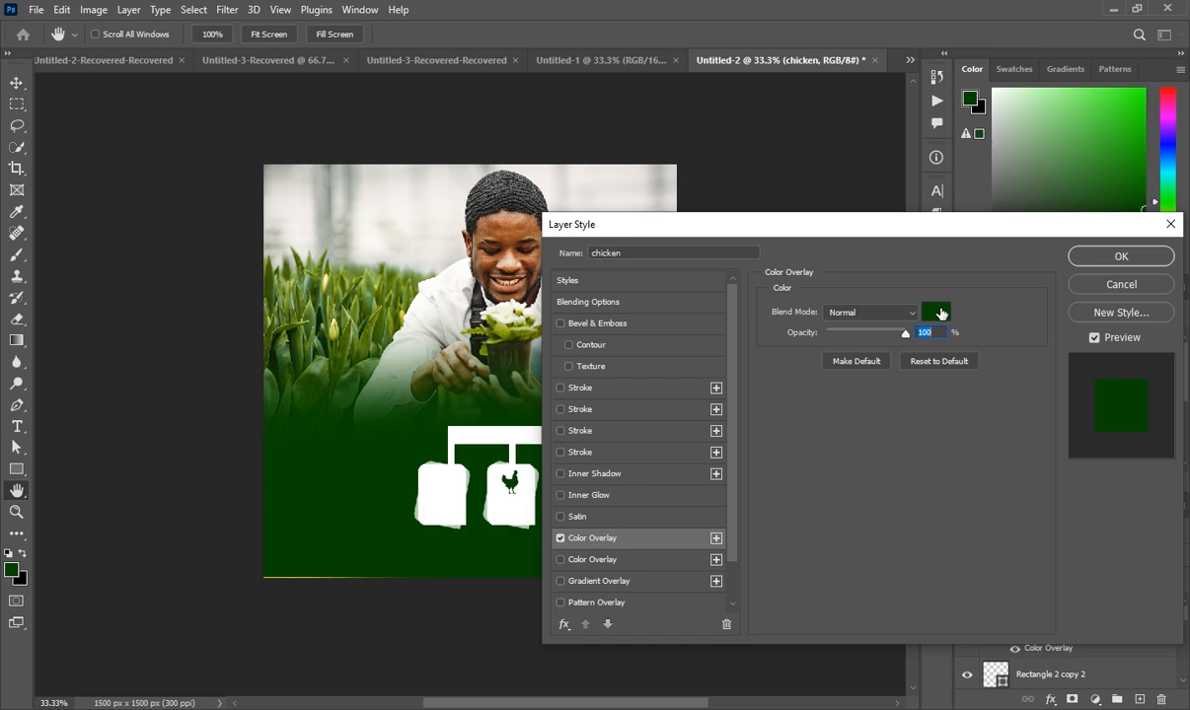
left_click(1148, 257)
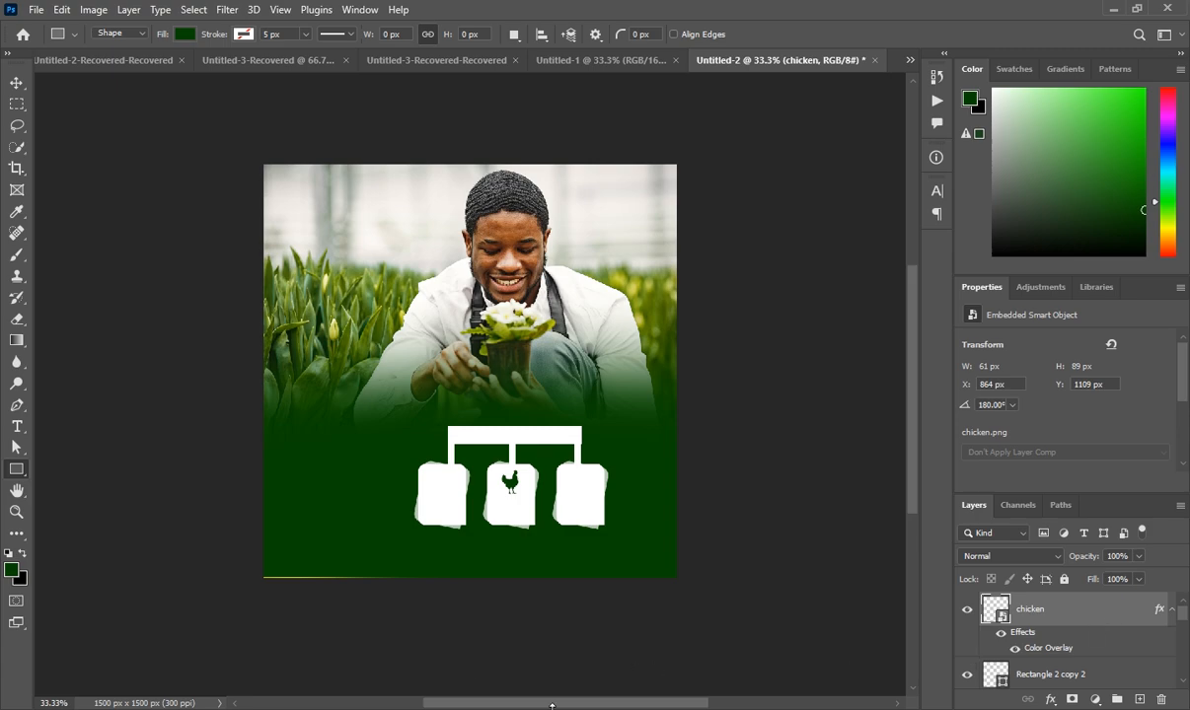
Place plant.png at 91 x 94 px in the left card and copy the green overlay onto it
mouse_move(365, 706)
left_click(393, 685)
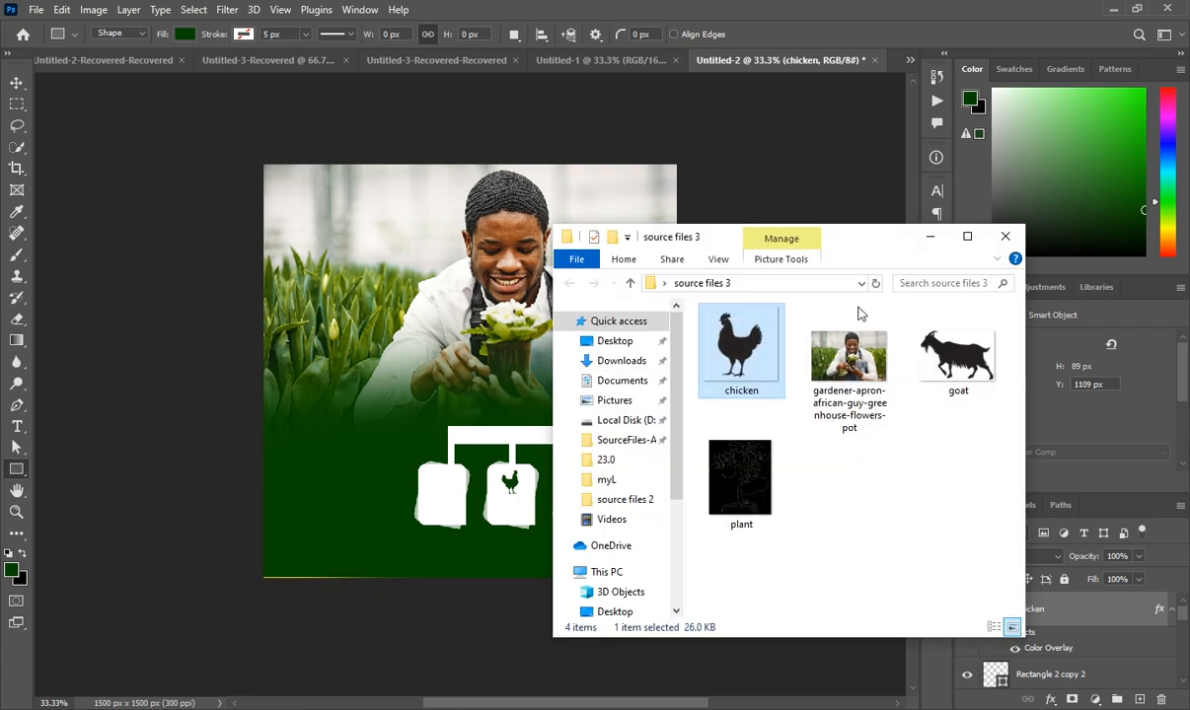
left_click_drag(738, 476, 555, 657)
left_click_drag(446, 508, 446, 504)
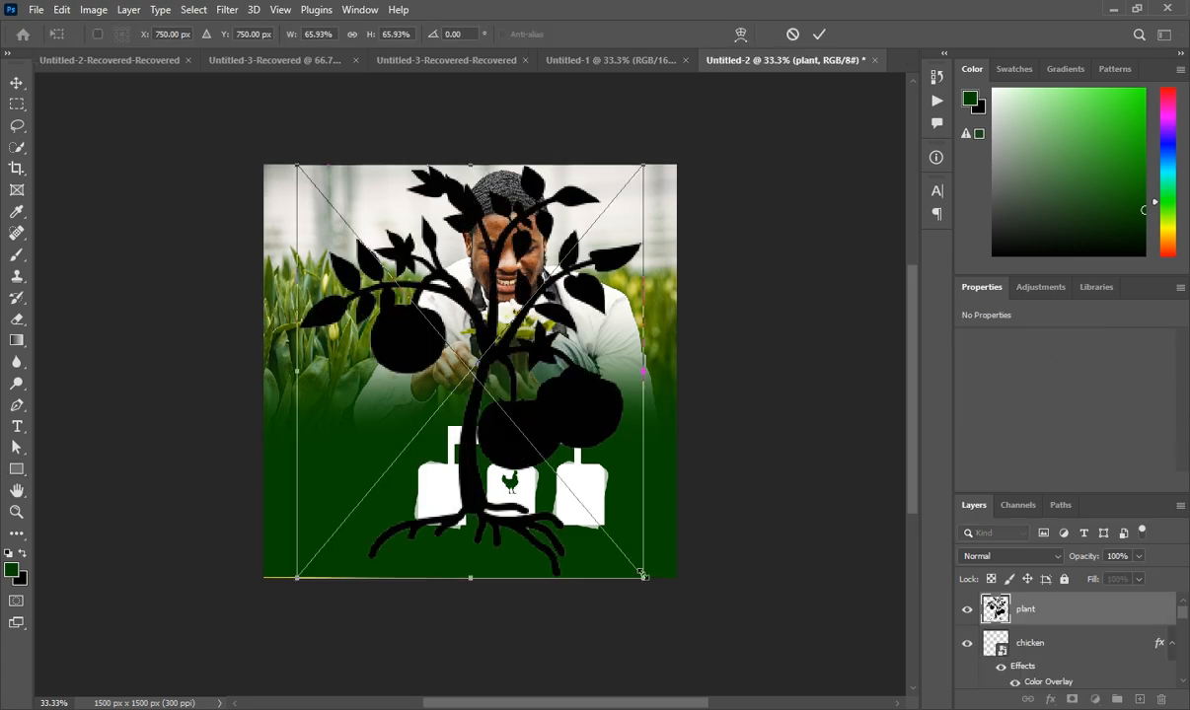
left_click_drag(643, 578, 445, 484)
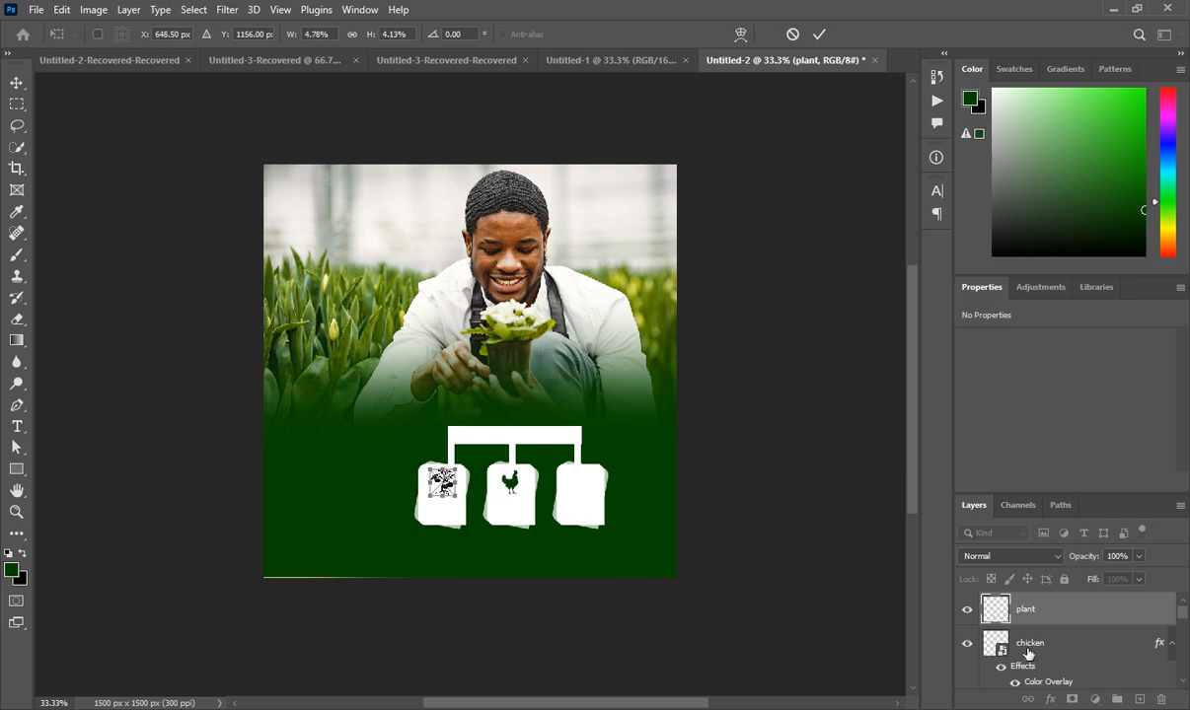
left_click(1031, 617)
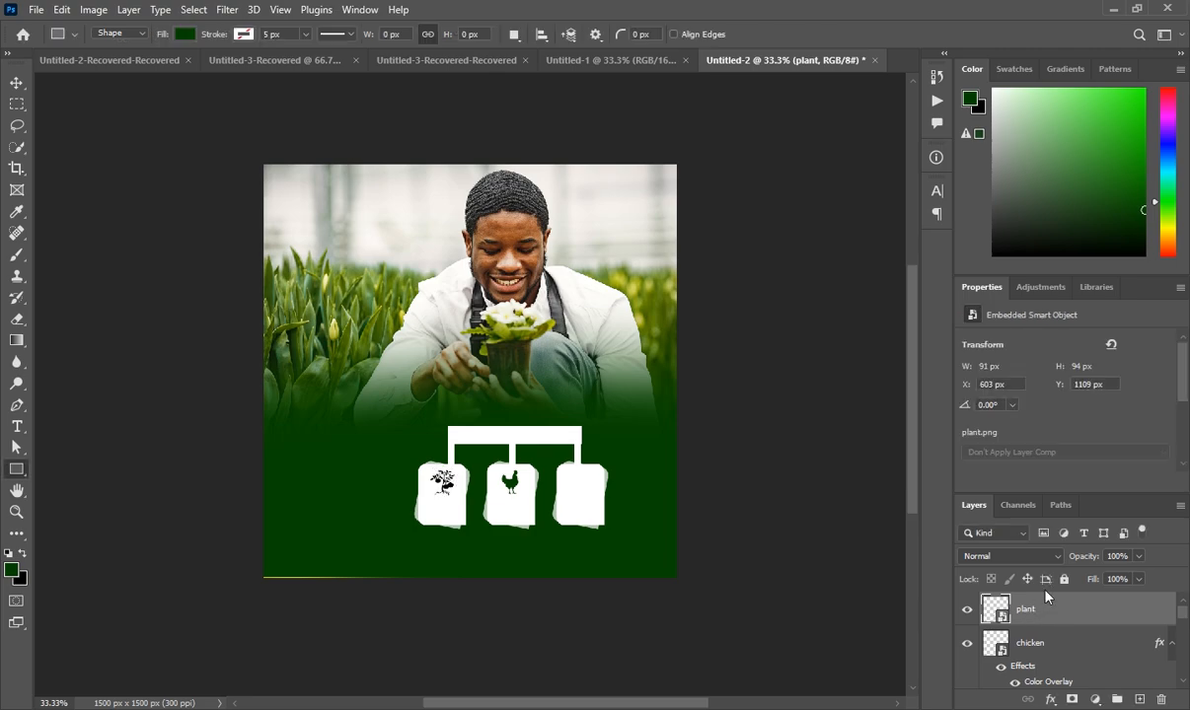
key("ctrl+t")
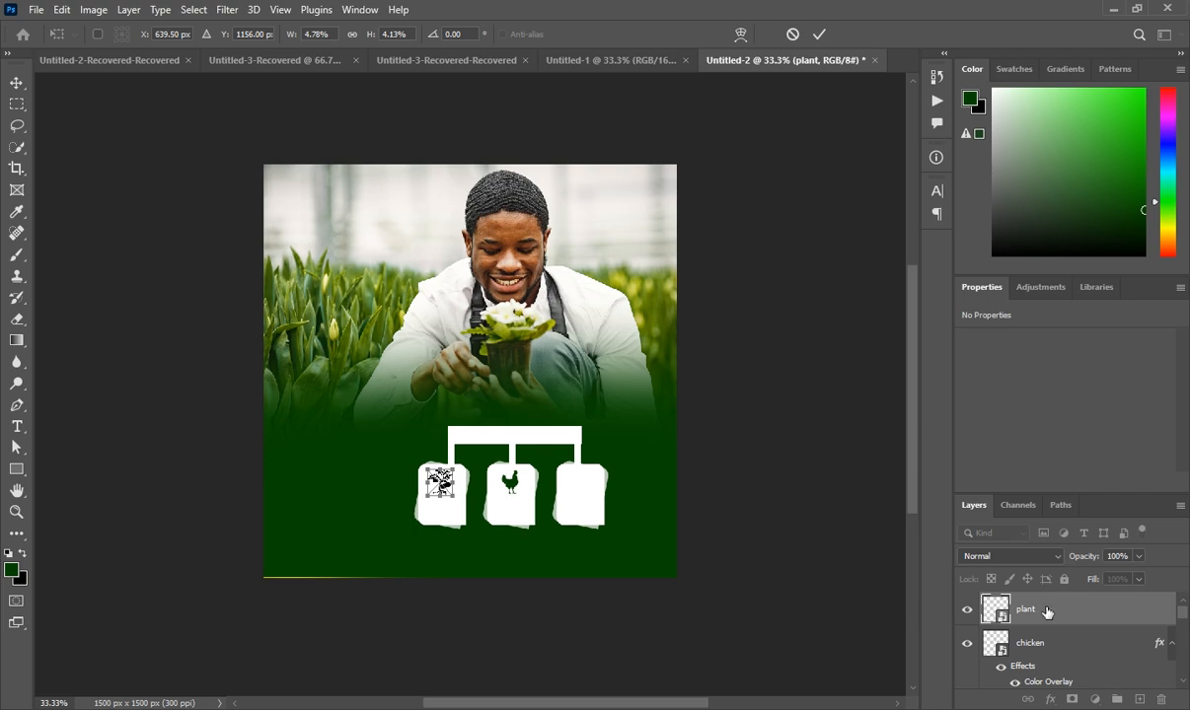
left_click(1047, 611)
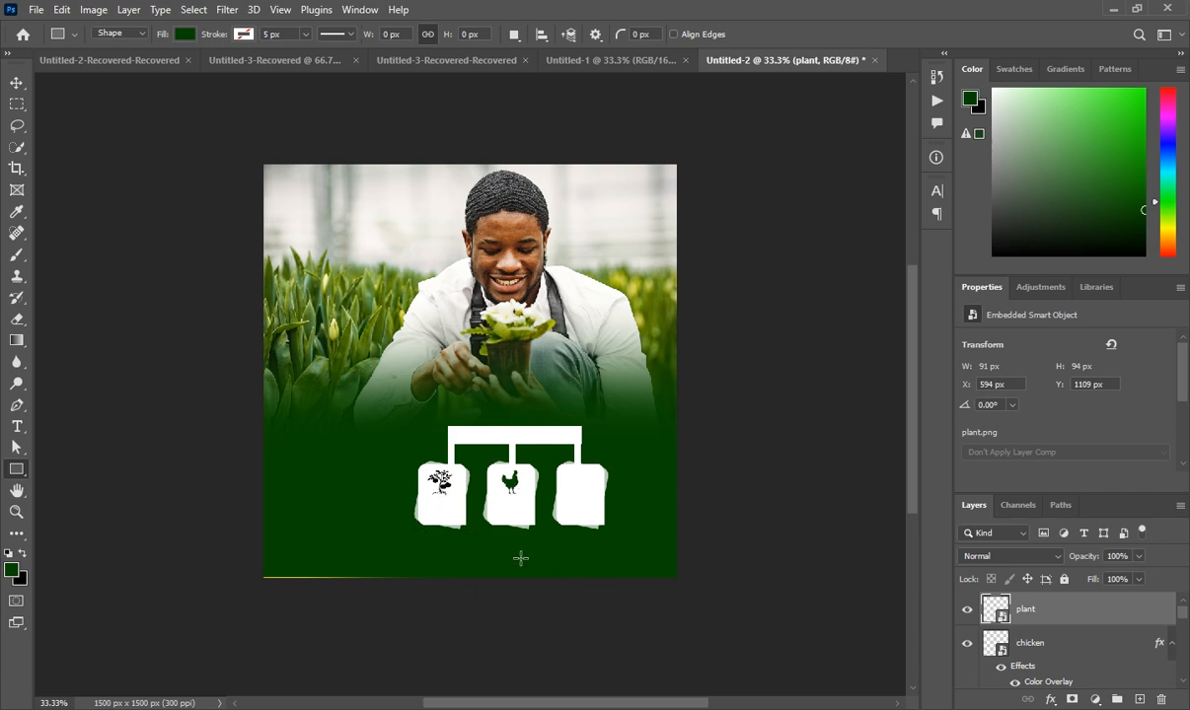
scroll(1052, 649, "down", 1)
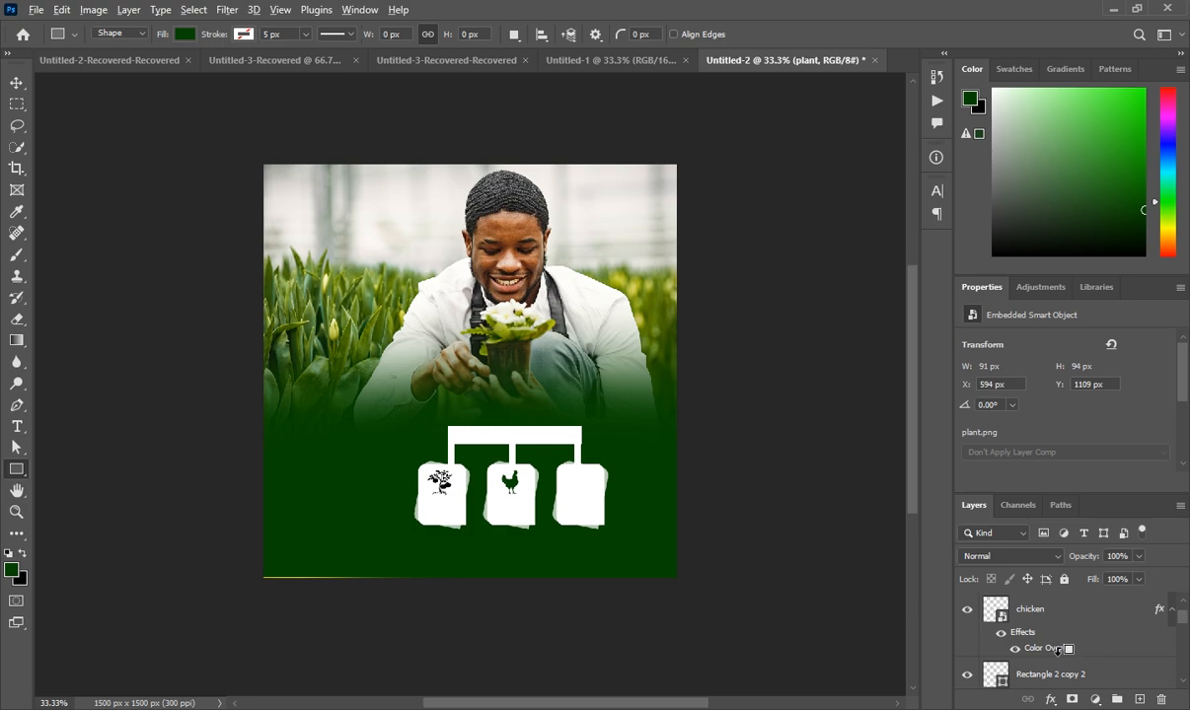
left_click_drag(1062, 658, 1051, 613)
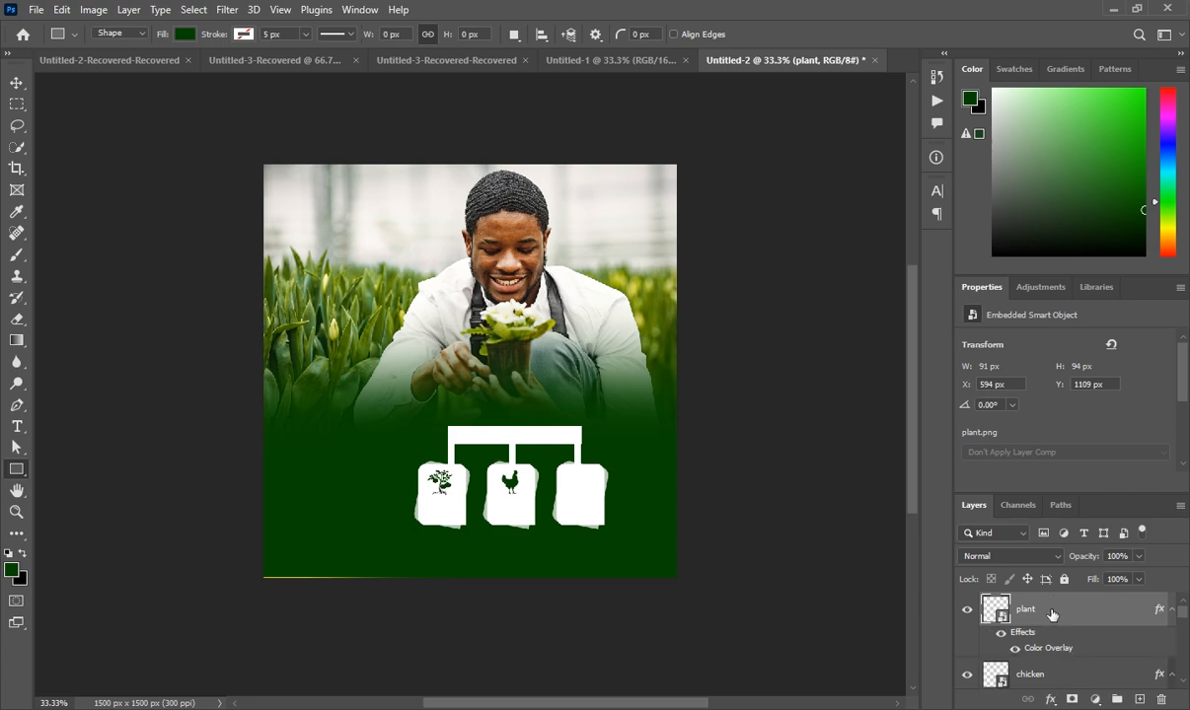
Add a new layer and place goat.png on the flyer, flipped horizontally
left_click(1139, 699)
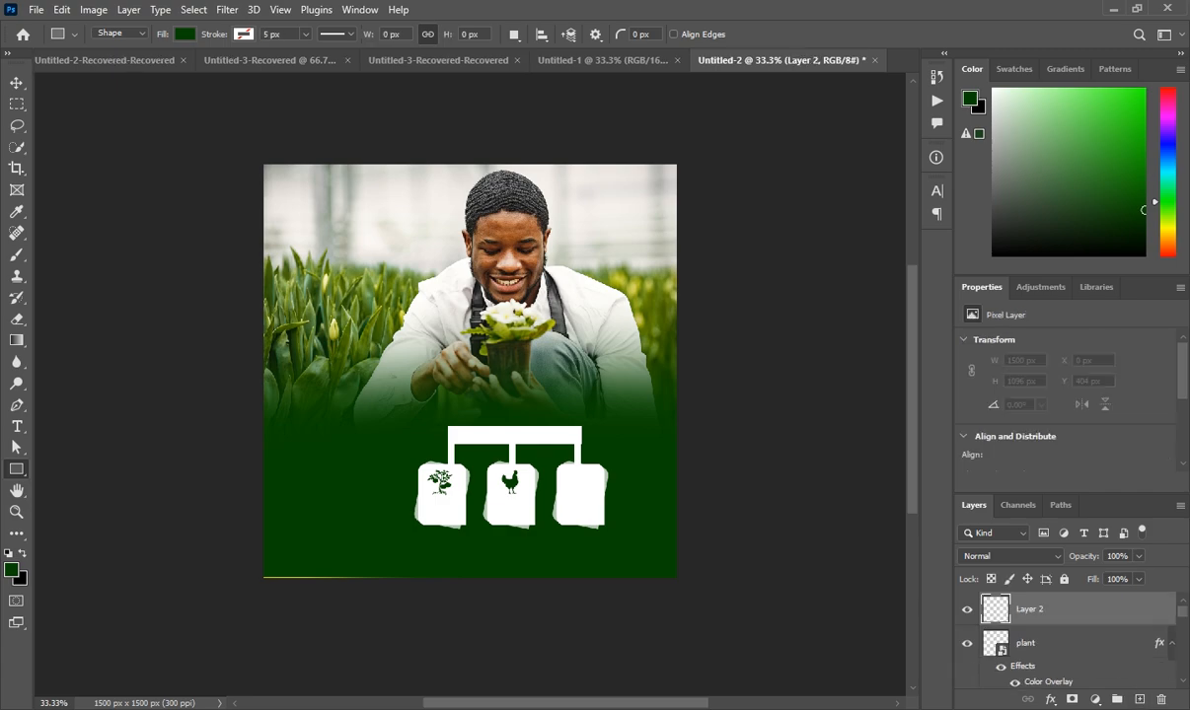
left_click(360, 641)
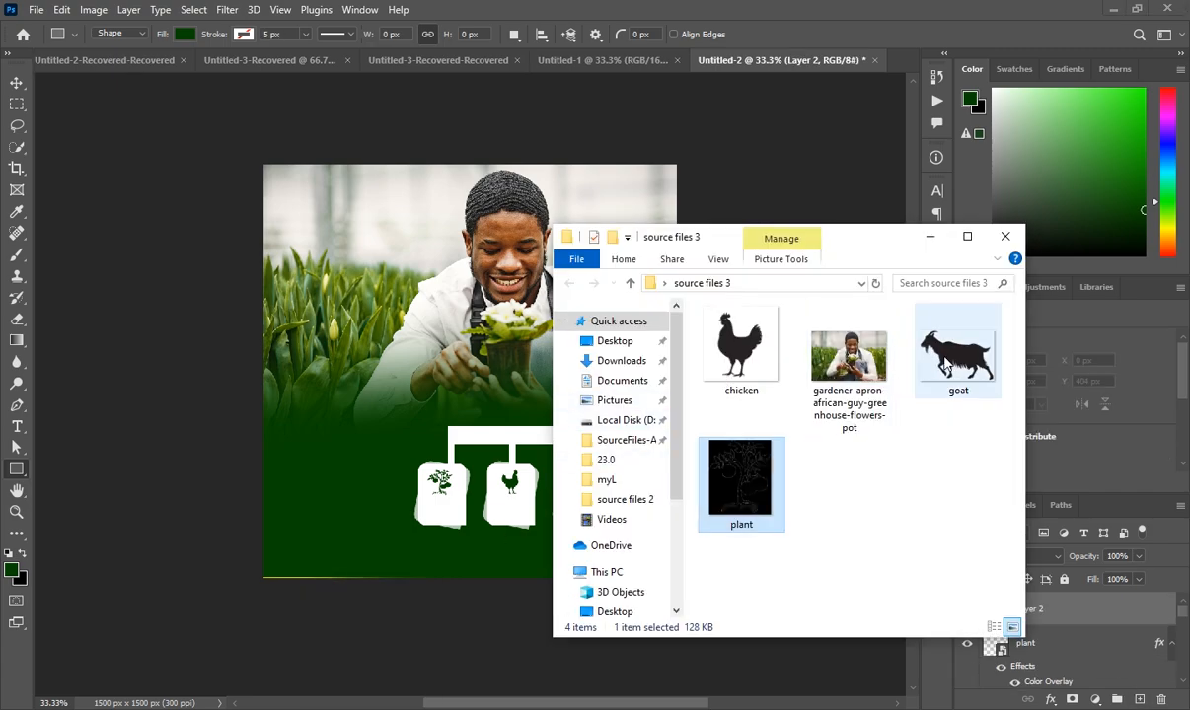
left_click_drag(945, 367, 584, 508)
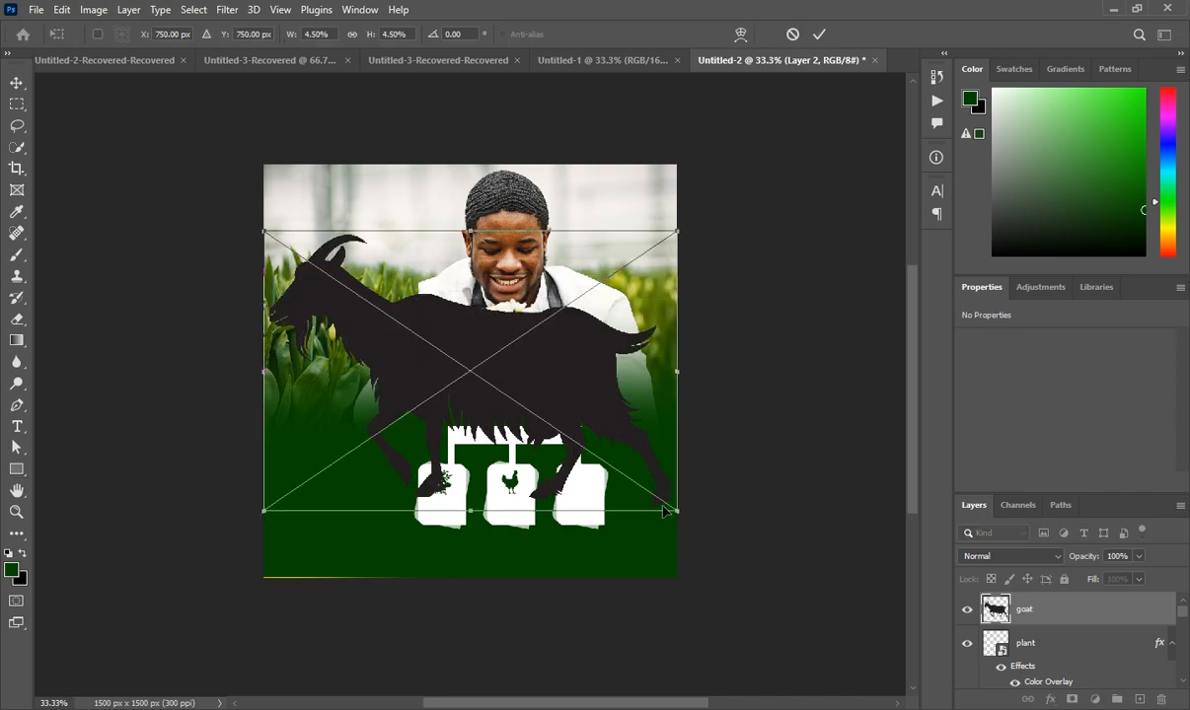
right_click(540, 415)
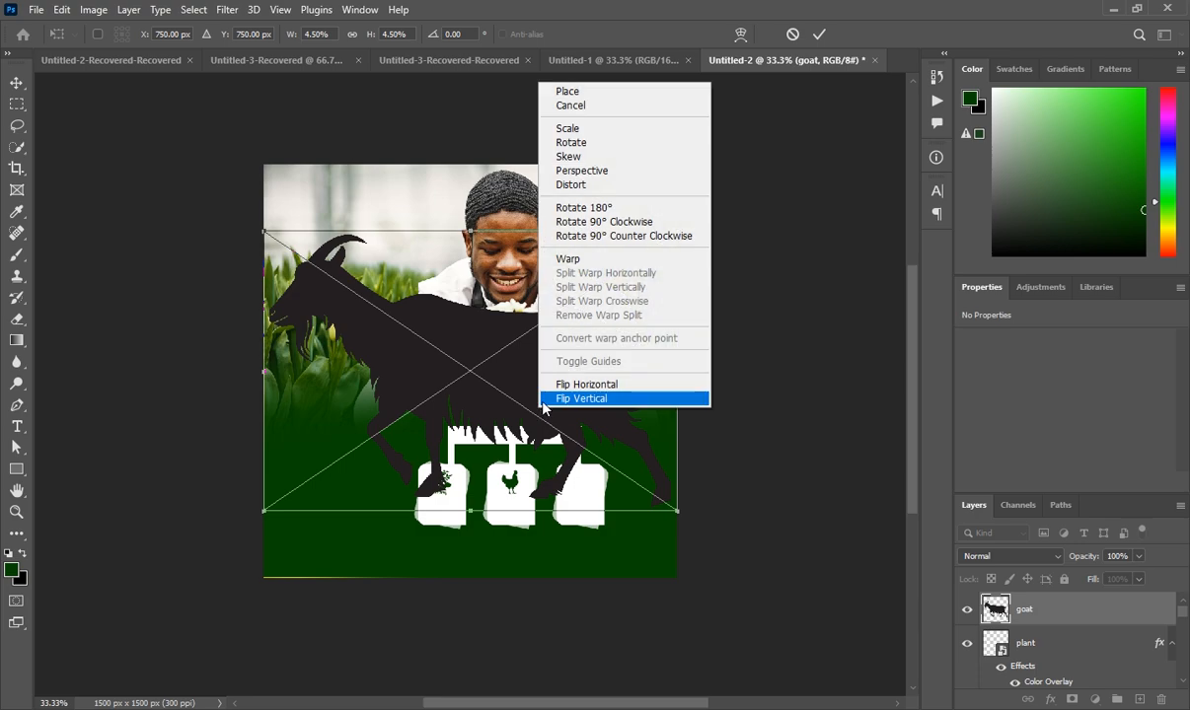
left_click(552, 384)
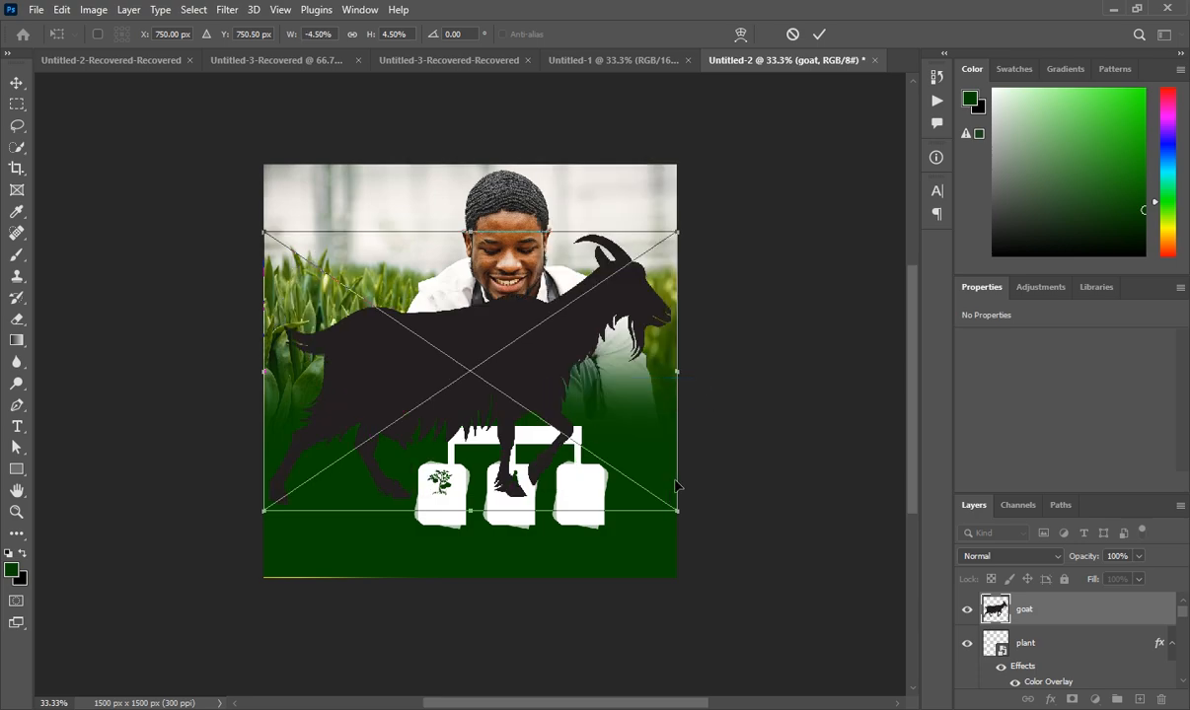
Scale the goat to 113 x 91 px in the right card and copy the green overlay onto it
left_click_drag(678, 513, 588, 491)
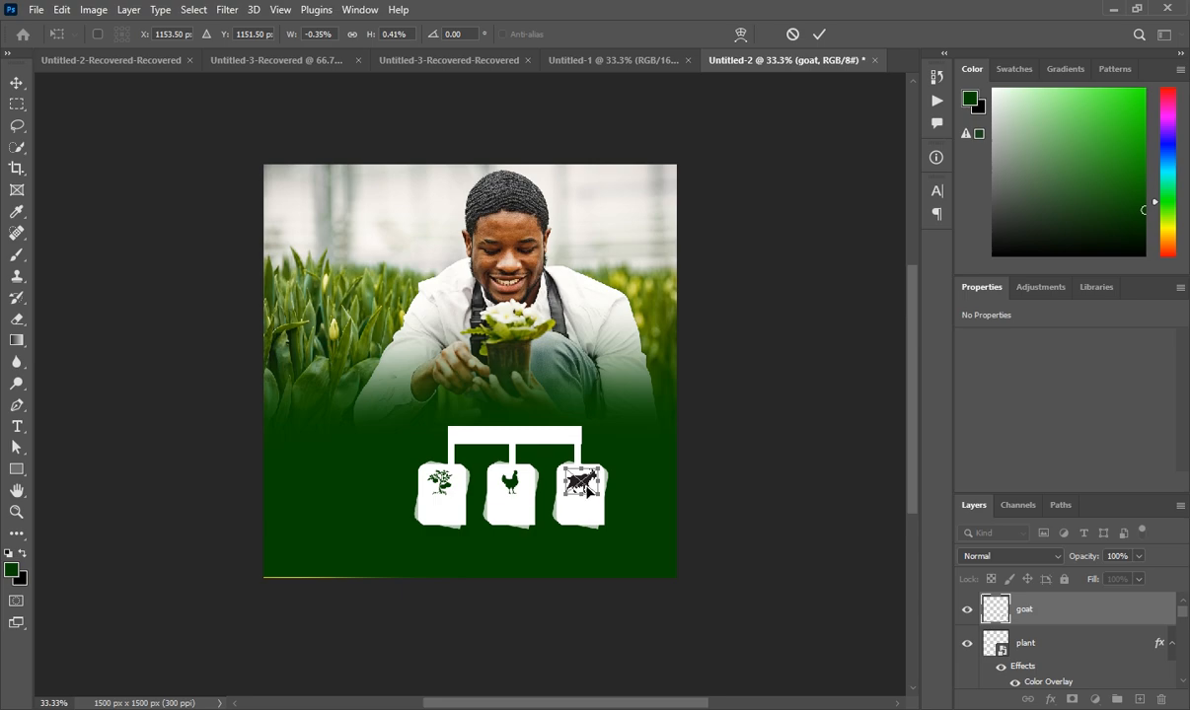
double_click(1049, 611)
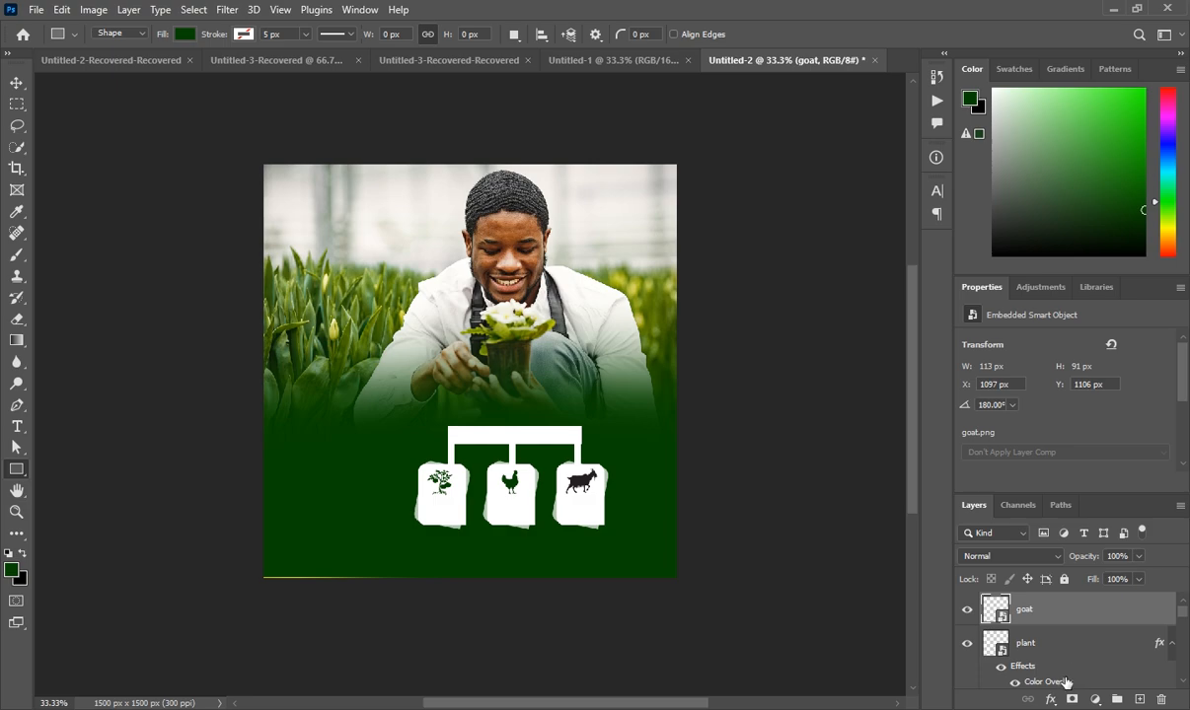
left_click_drag(1066, 687, 1067, 620)
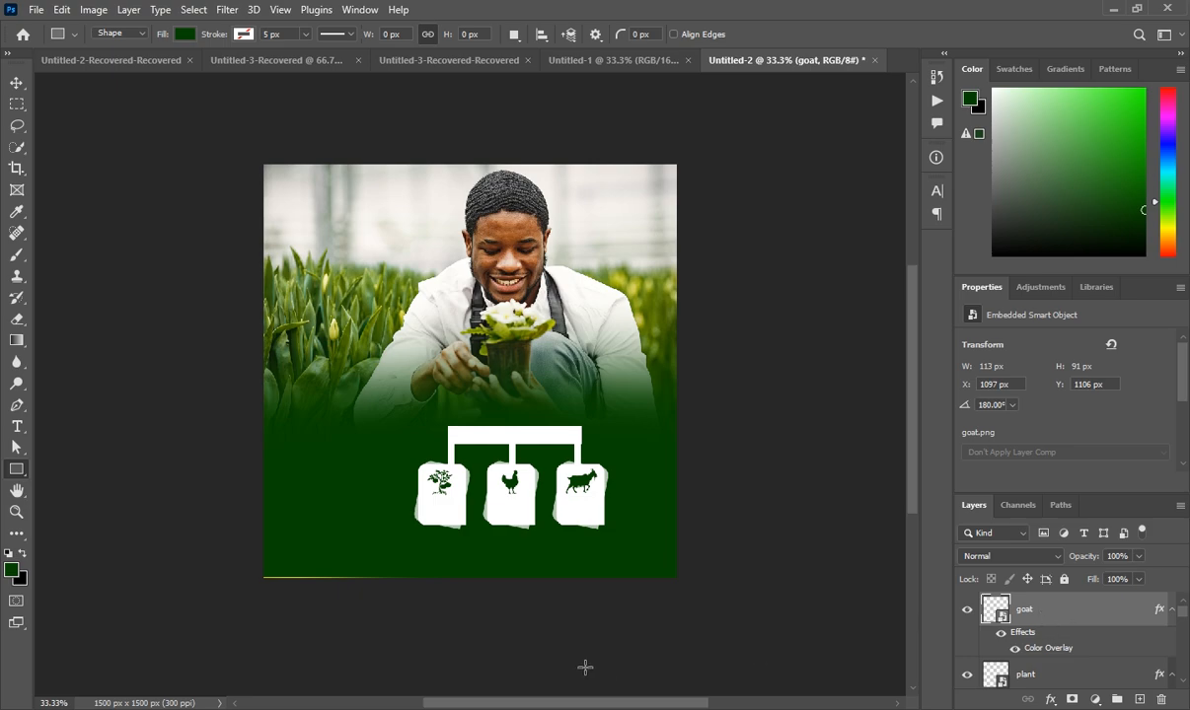
Check the Untitled-1 reference, then start a DM Sans text box at Untitled-2's top-left
left_click(604, 60)
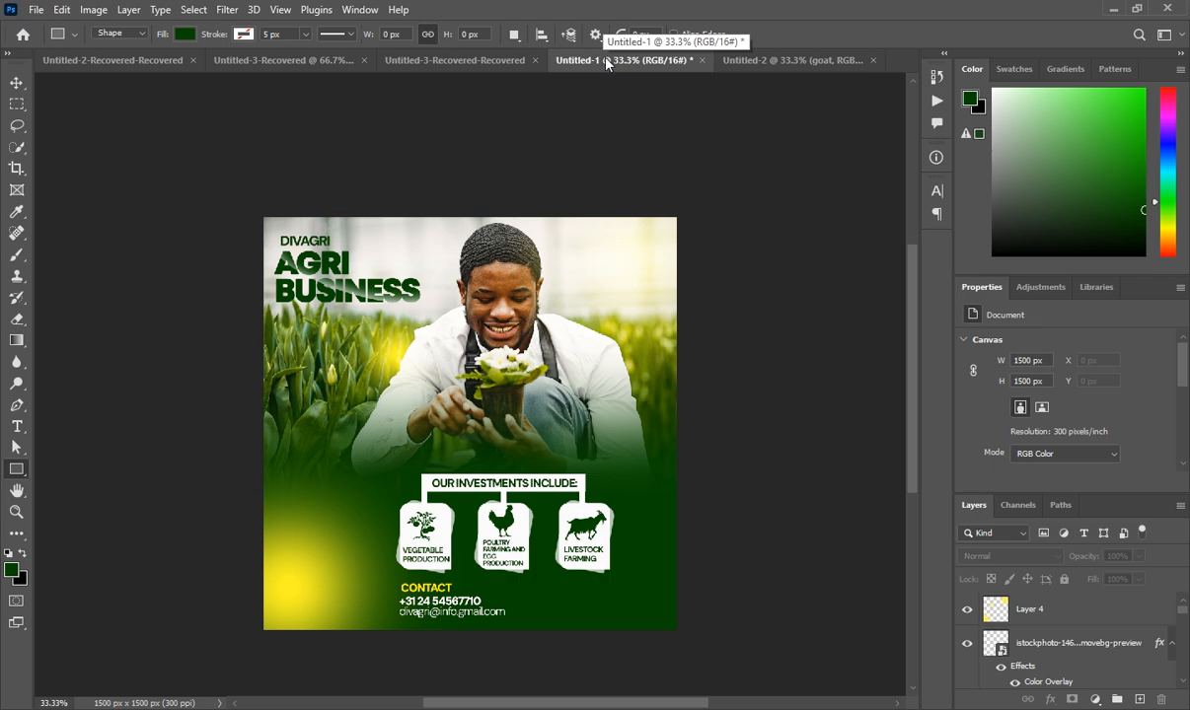
left_click(801, 61)
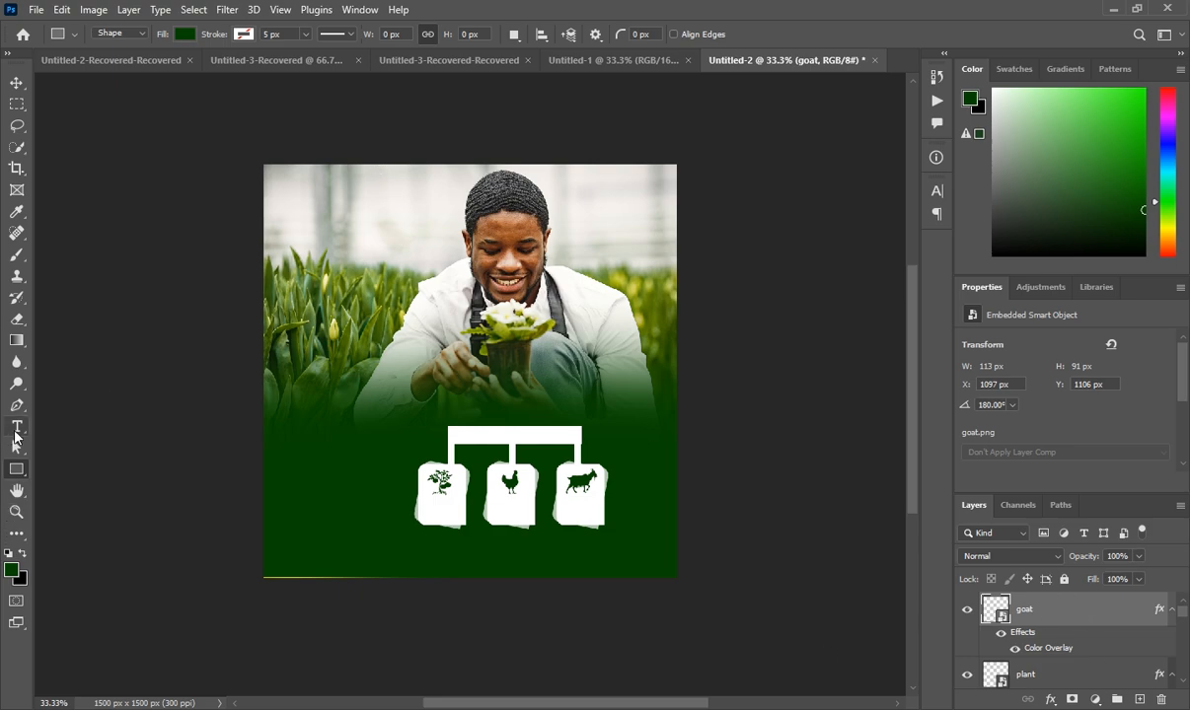
left_click_drag(15, 431, 148, 404)
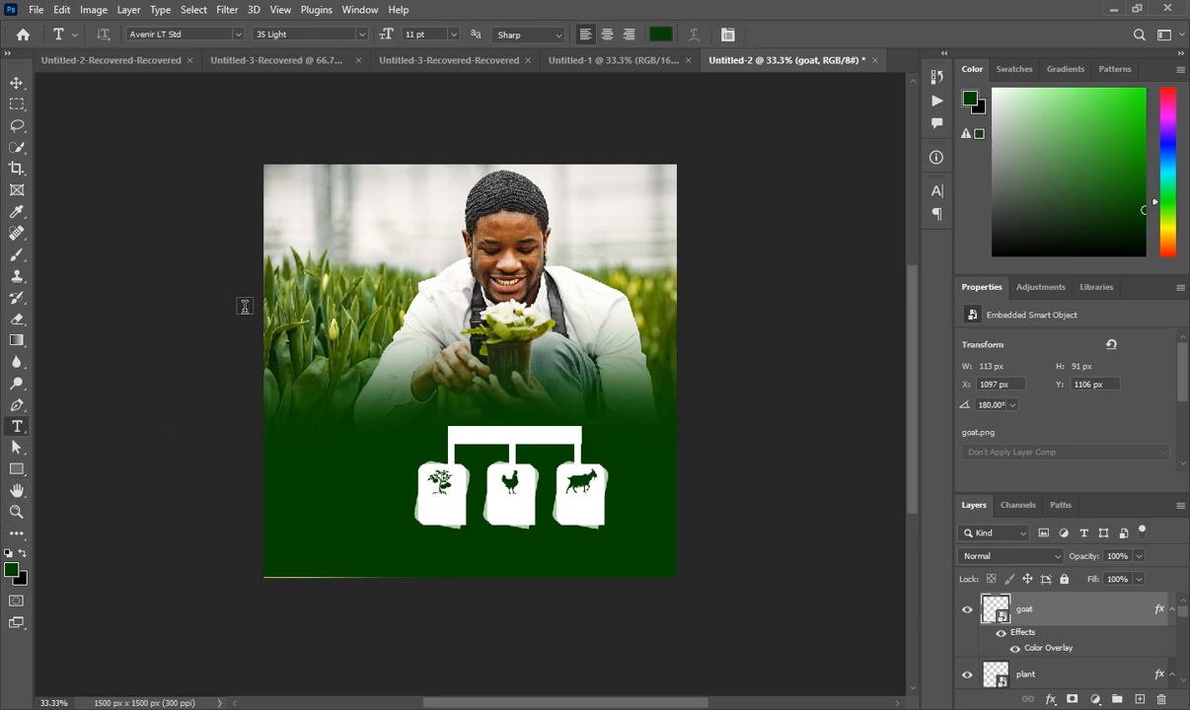
left_click(295, 198)
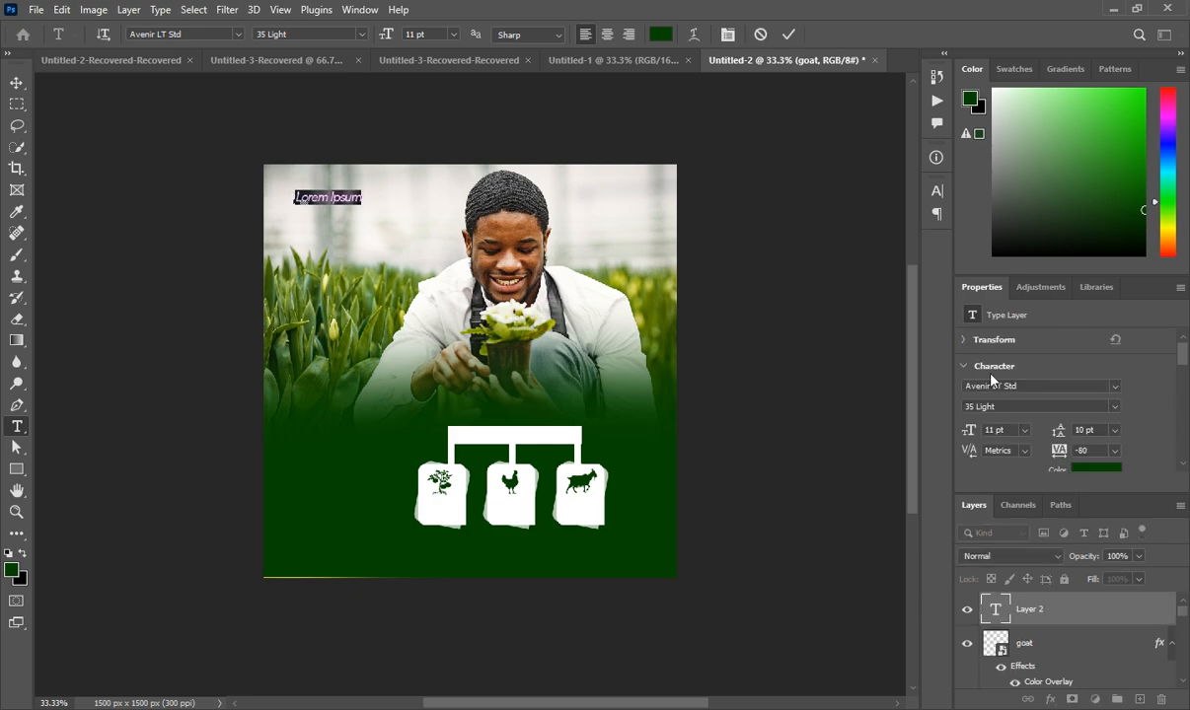
left_click(1114, 388)
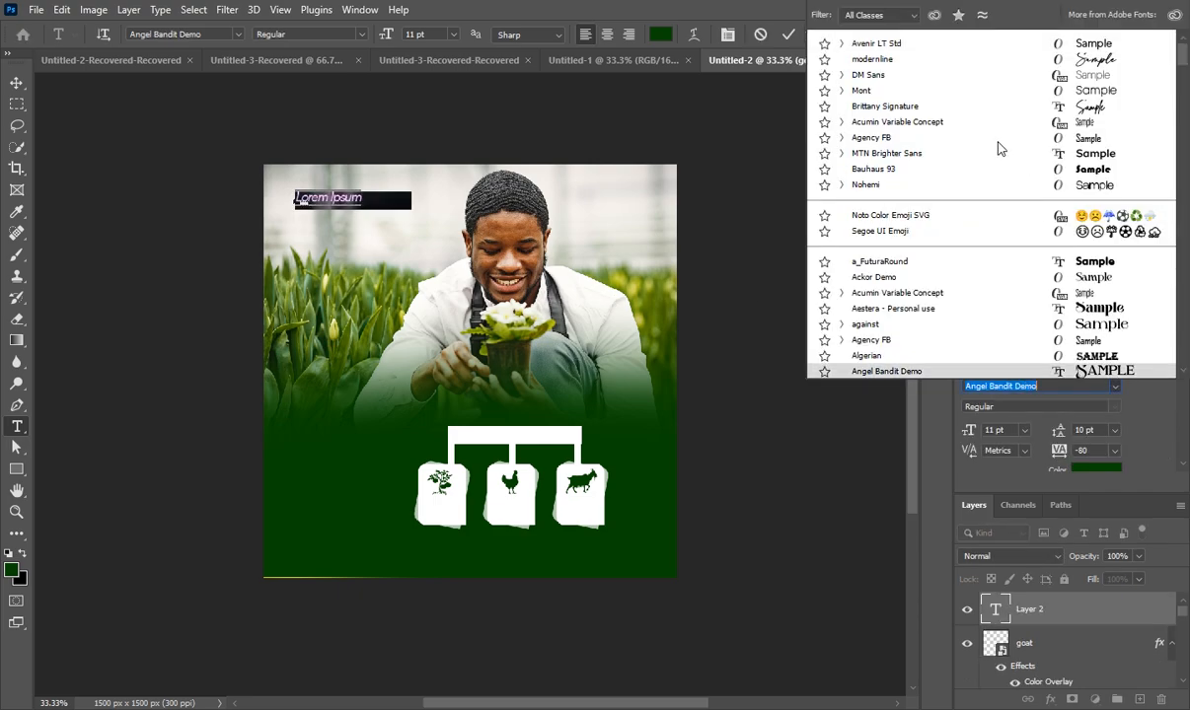
left_click(927, 76)
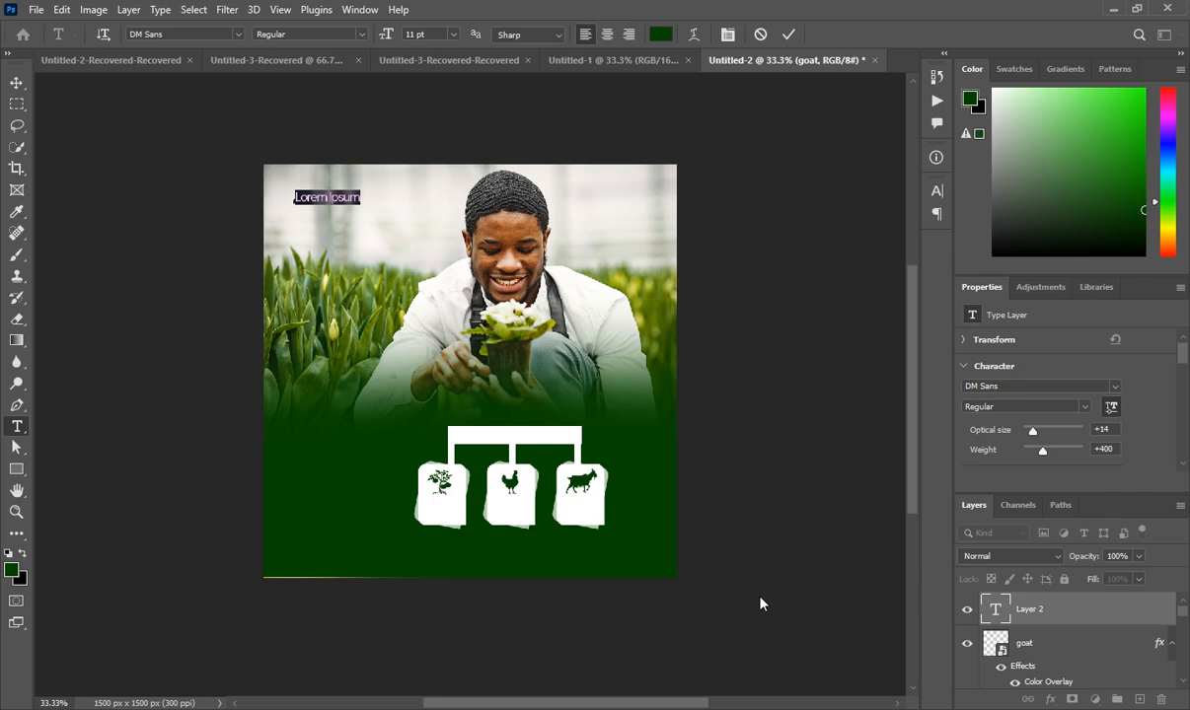
Make the DIVAGRI text DM Sans Black and position it in the top-left corner
key("BackSpace")
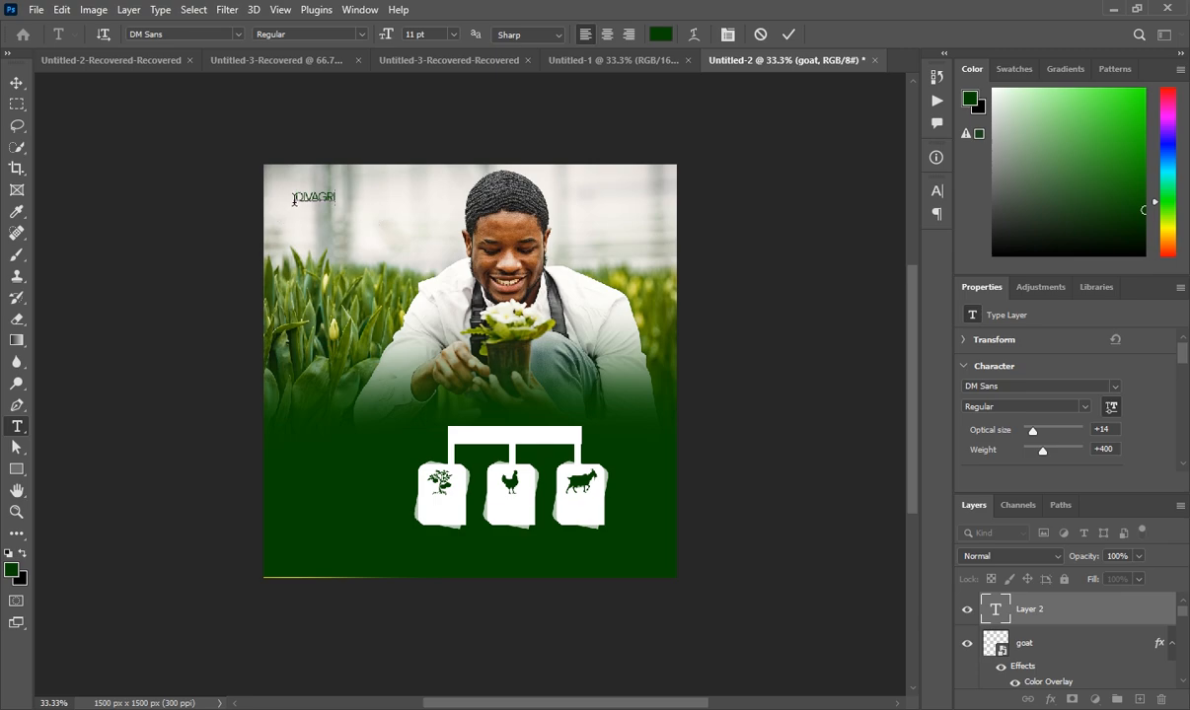
left_click_drag(294, 197, 336, 197)
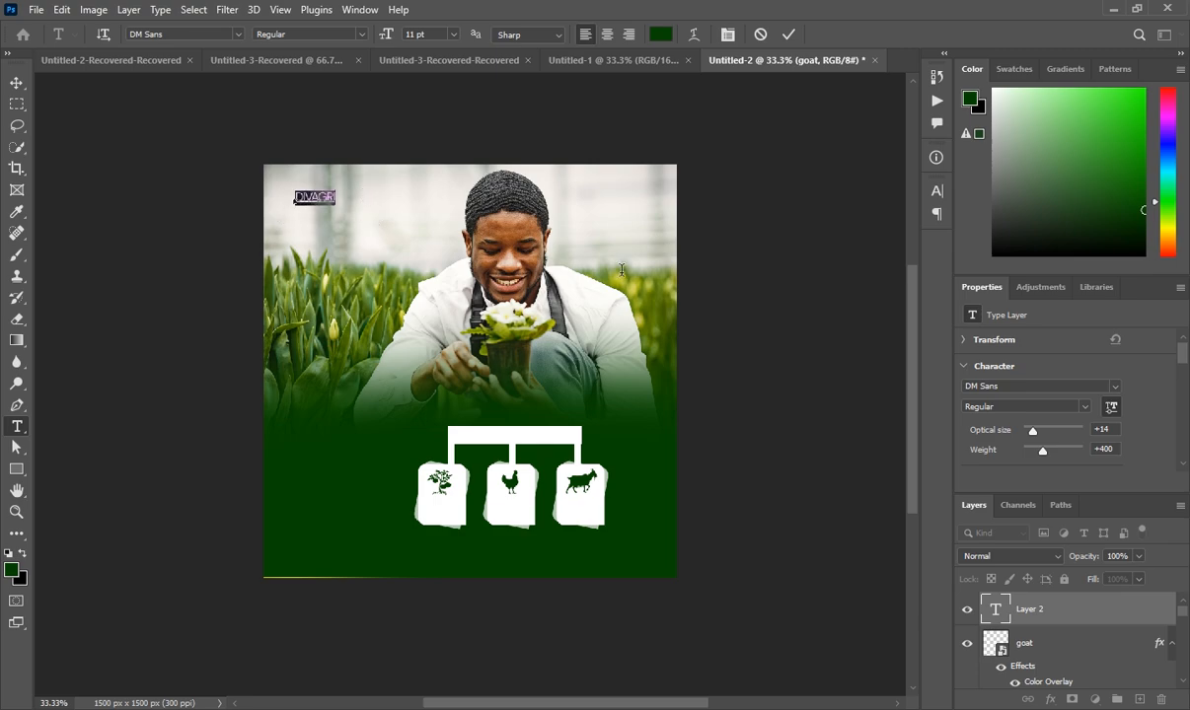
left_click(1085, 408)
left_click(997, 530)
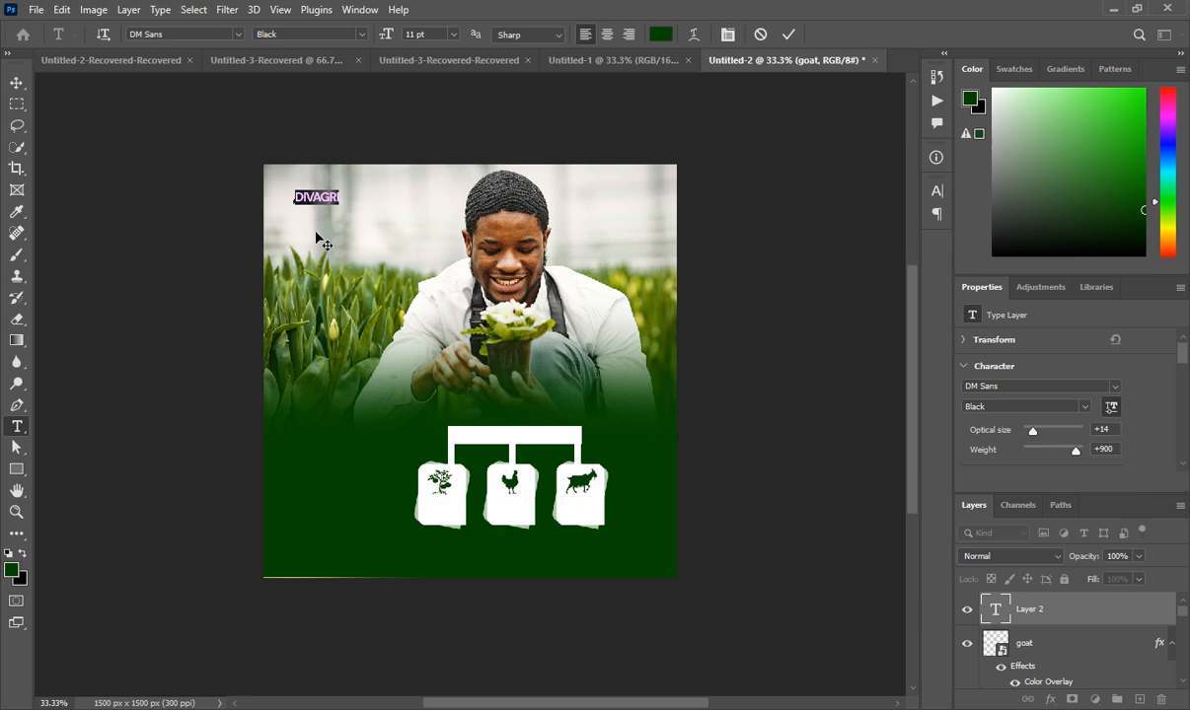
scroll(1001, 397, "down", 2)
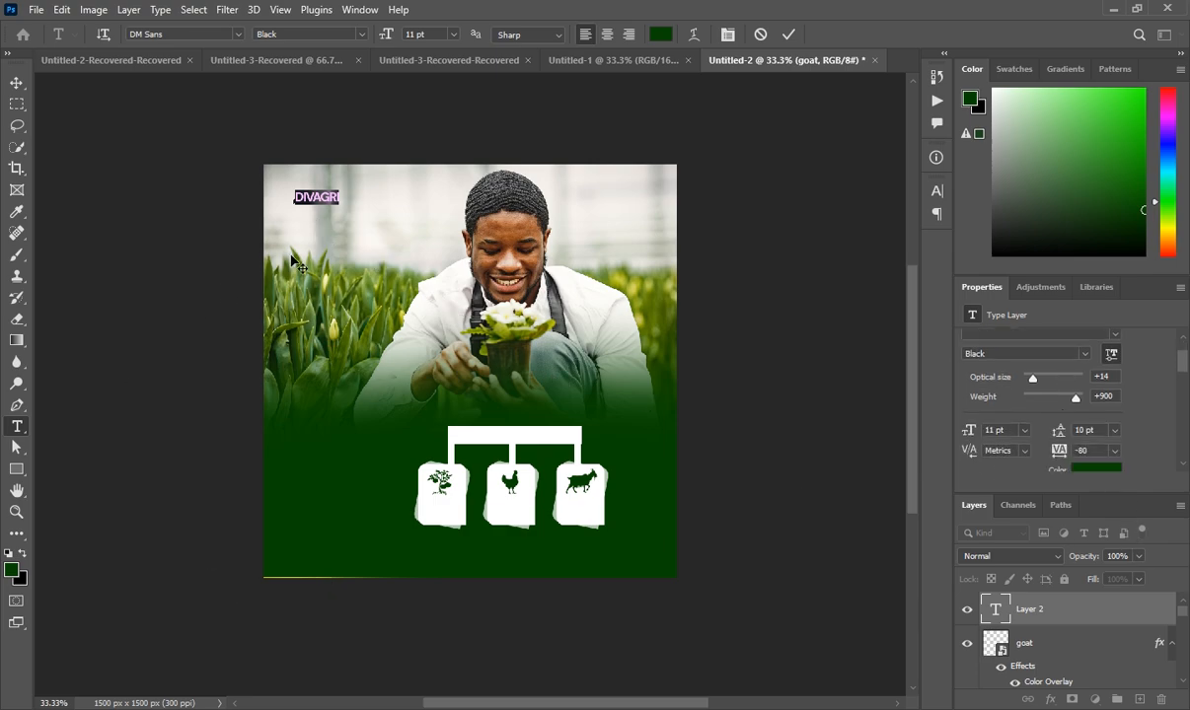
left_click_drag(323, 242, 312, 237)
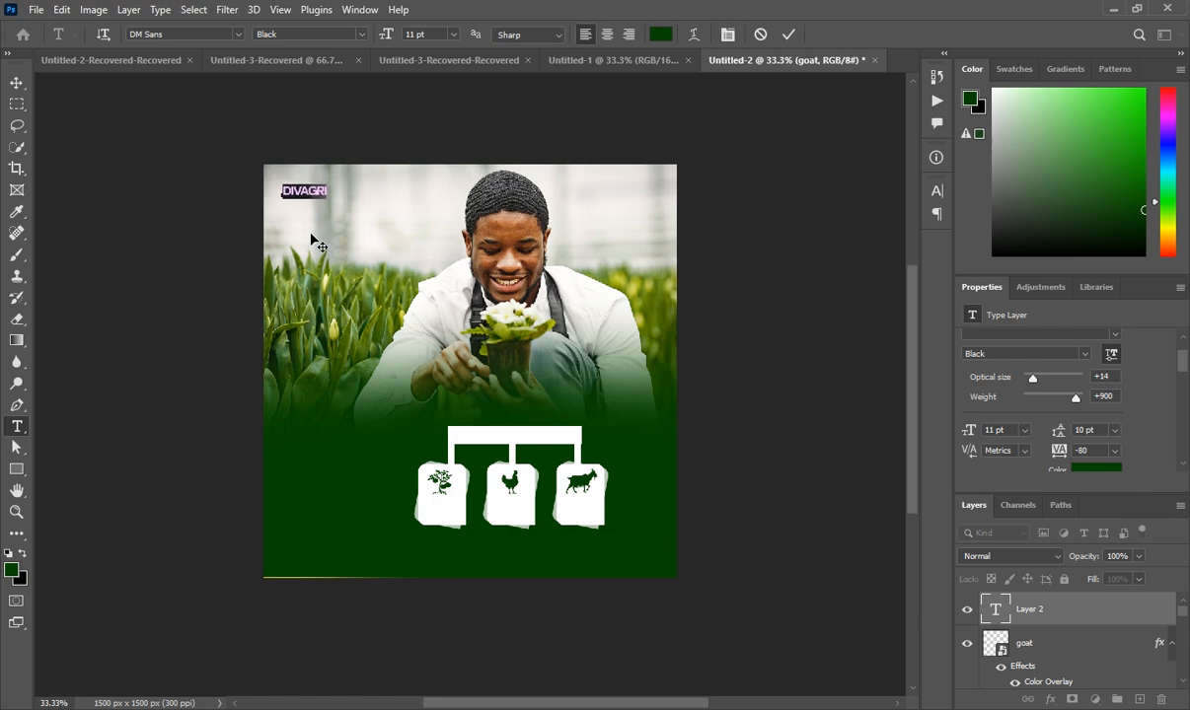
left_click(1054, 611)
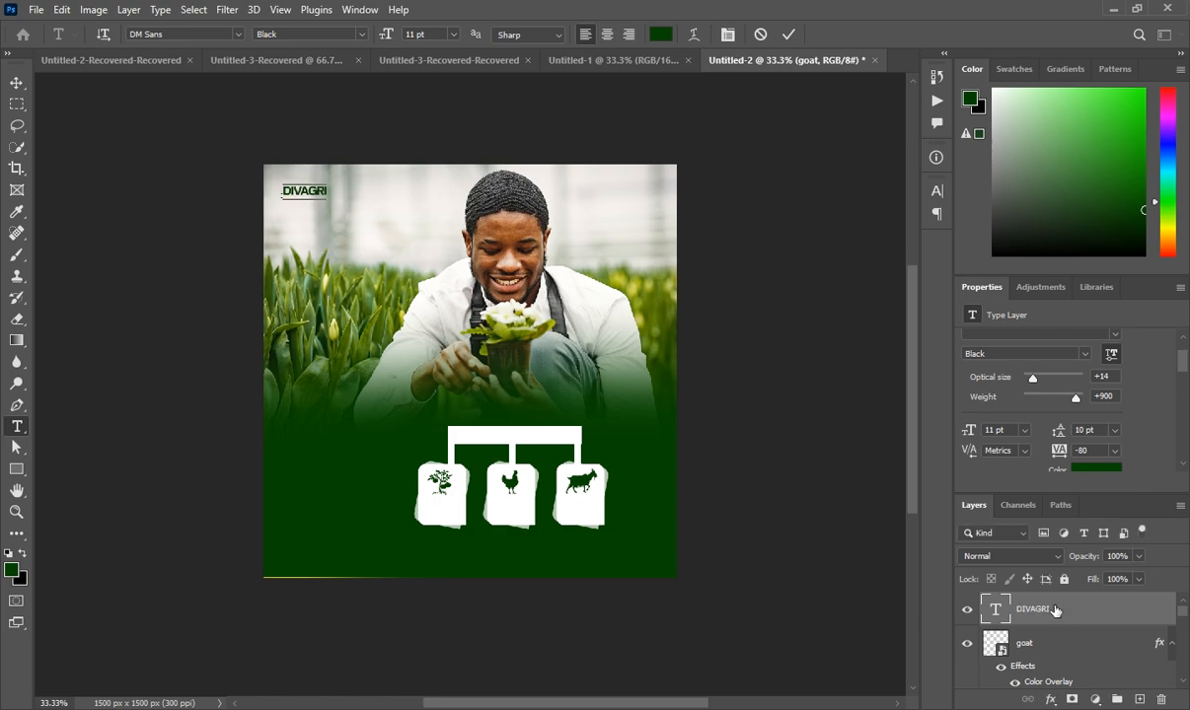
Add a new layer and start a Mont Heavy DEMO text box below DIVAGRI
left_click(1139, 699)
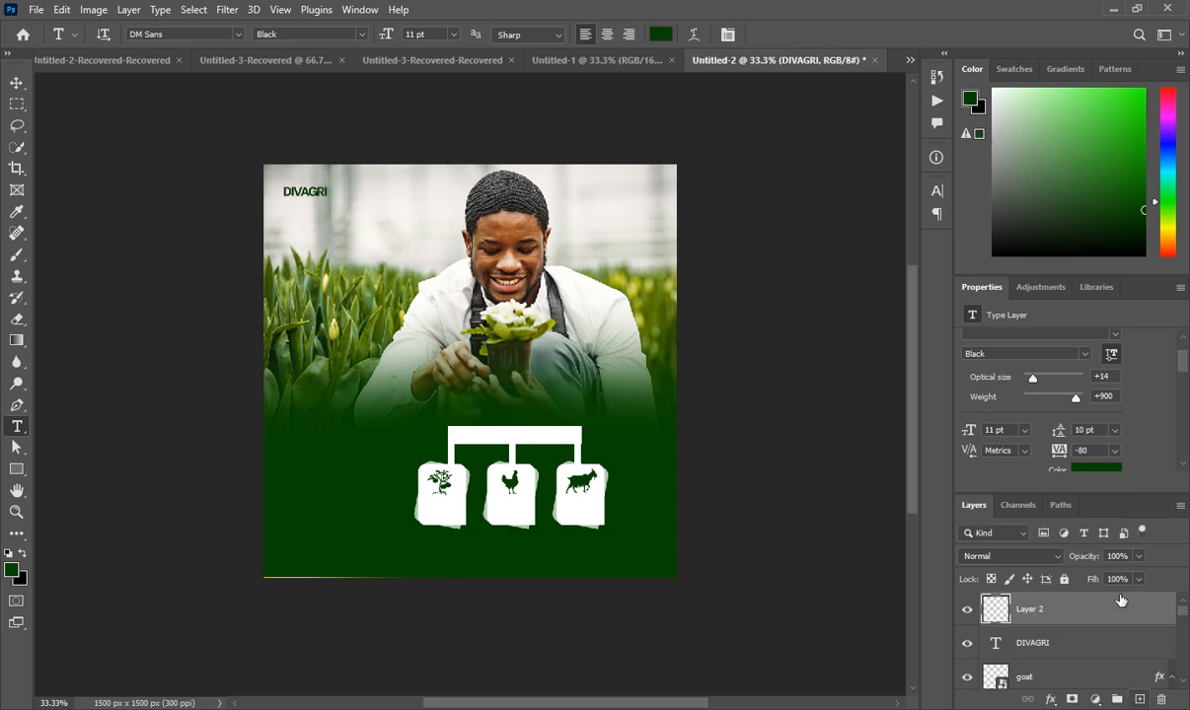
left_click(1120, 604)
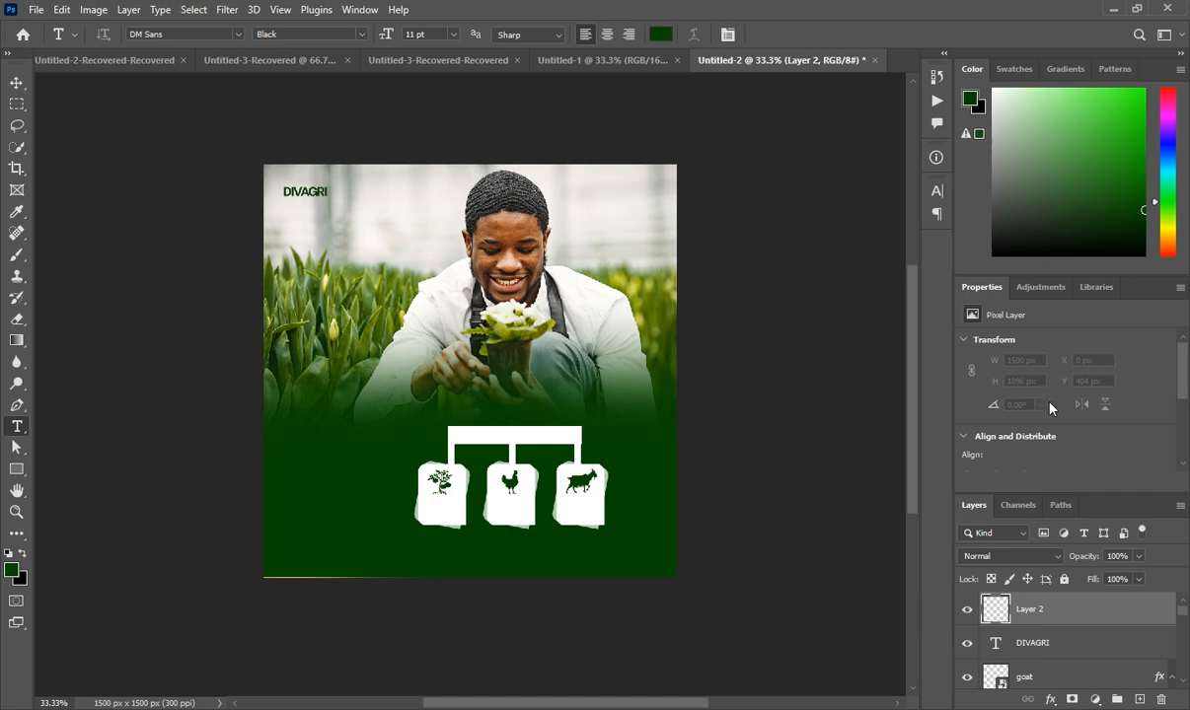
scroll(1051, 407, "down", 5)
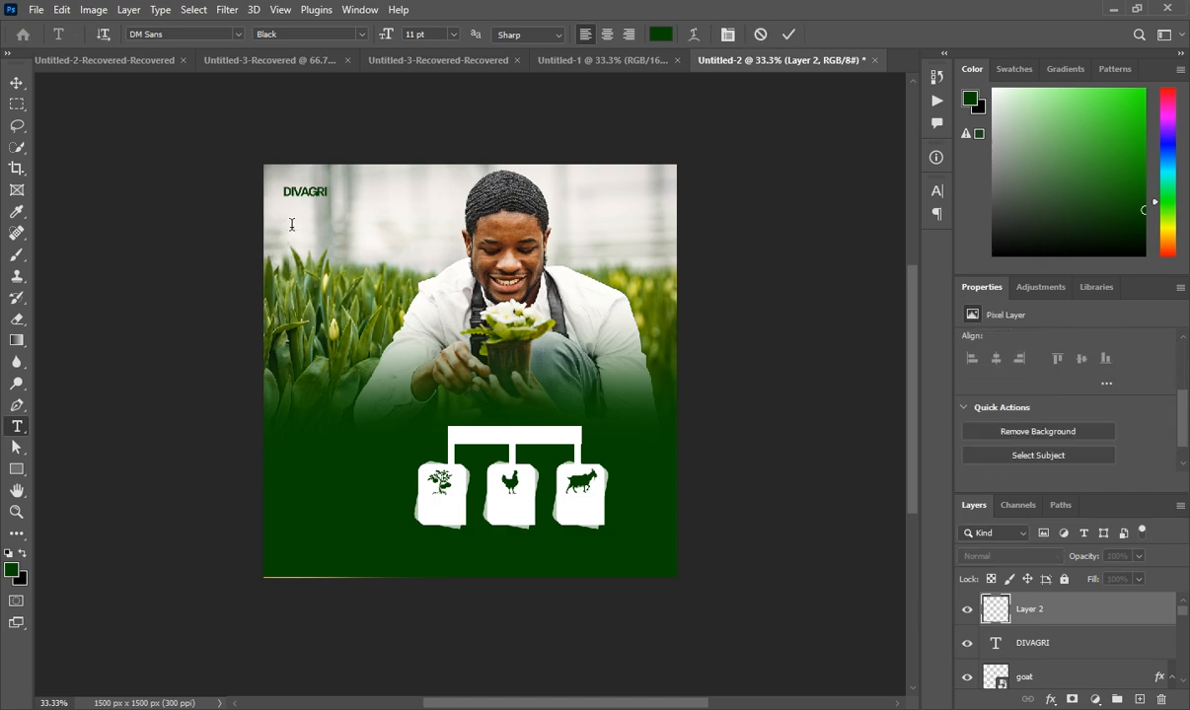
left_click(291, 224)
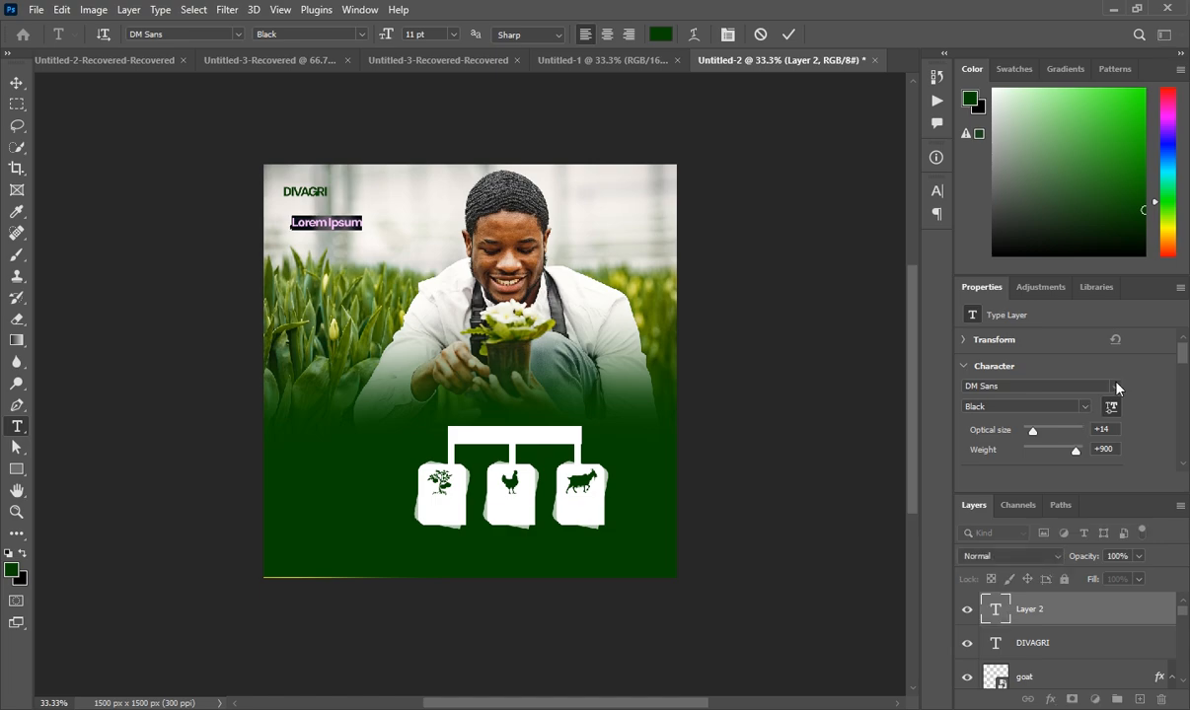
left_click(1051, 386)
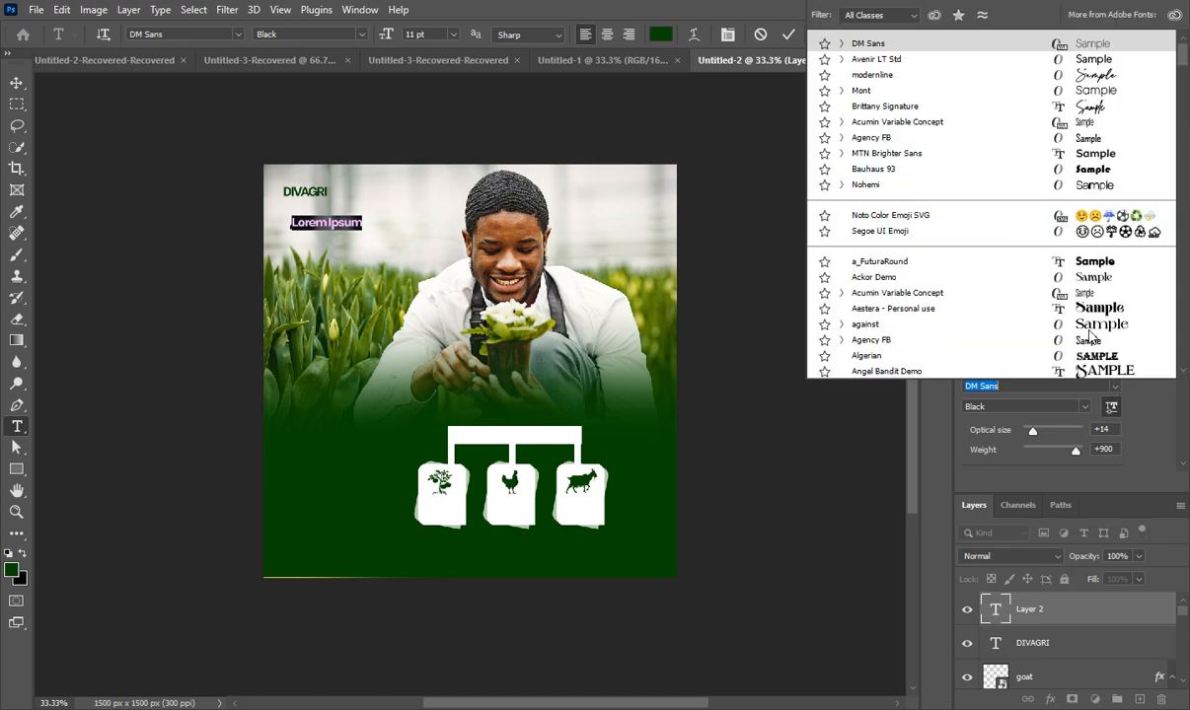
left_click(968, 90)
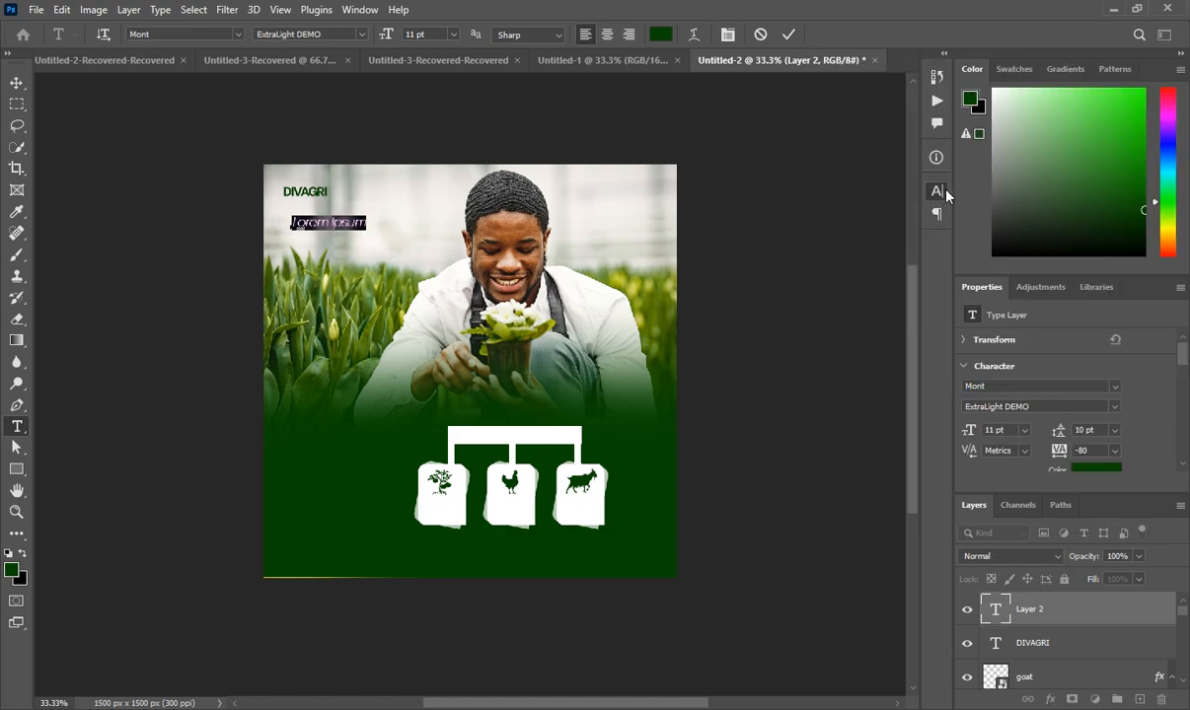
left_click(936, 190)
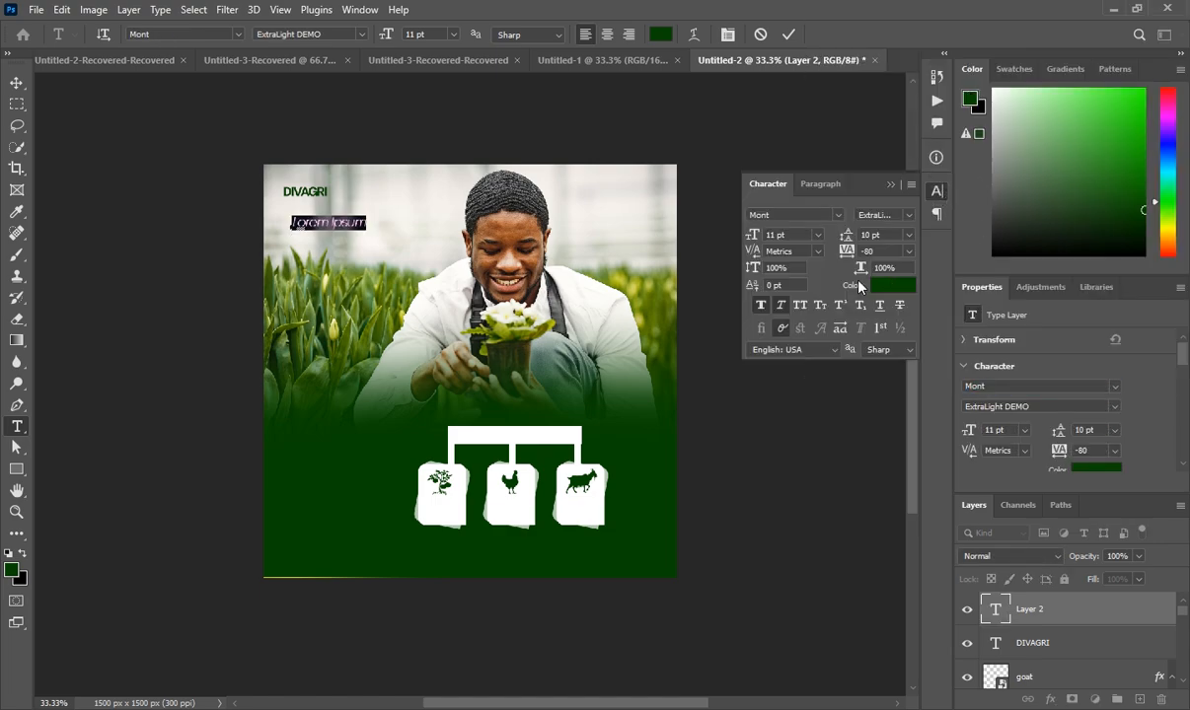
left_click(889, 185)
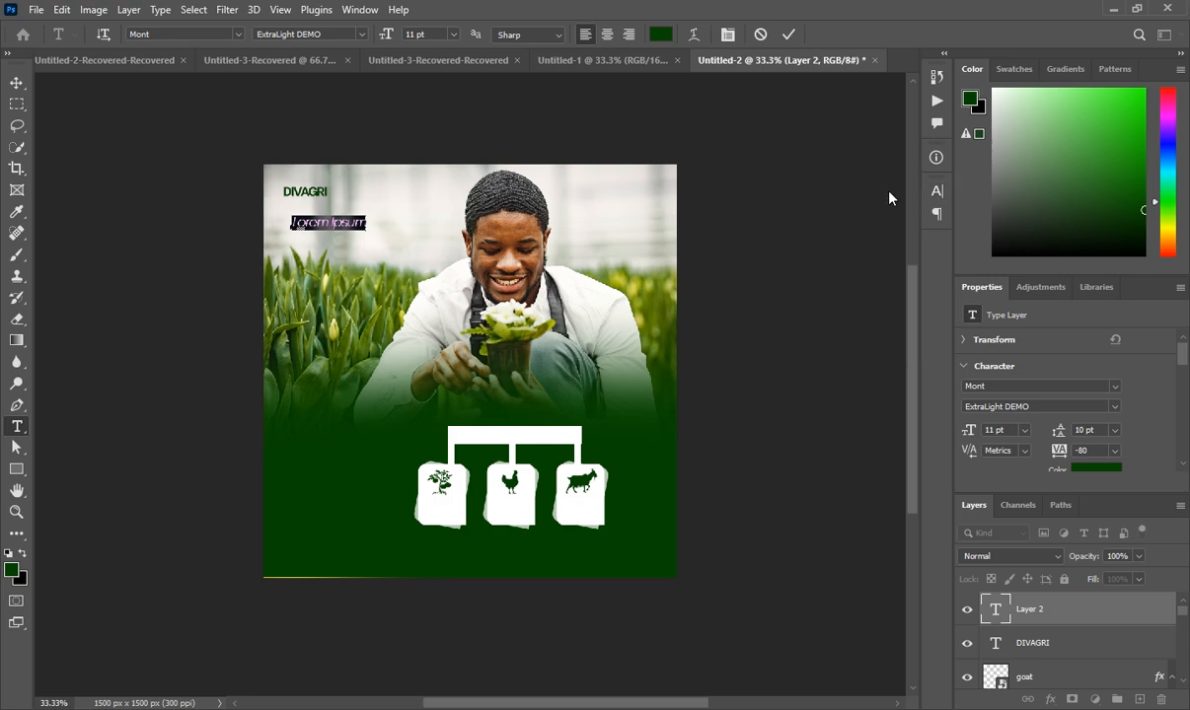
left_click(1112, 407)
left_click(1071, 436)
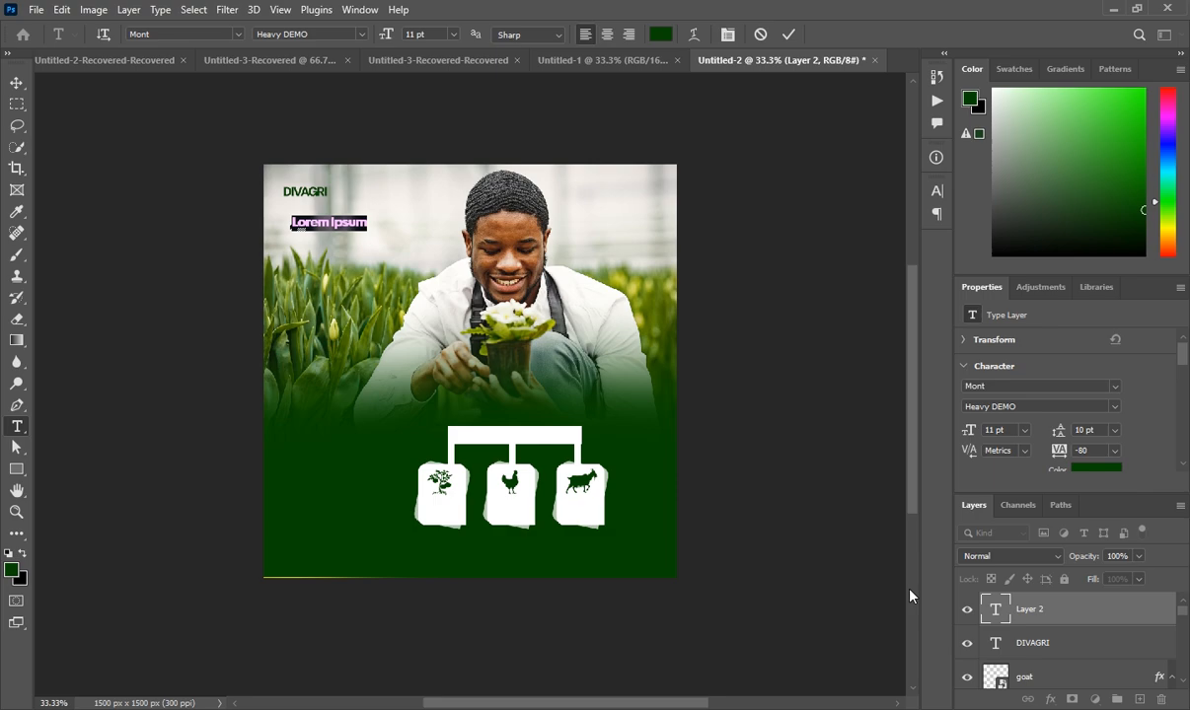
Type AGRI BUSINESS at 25 pt with 22 pt leading, then position and commit it
type("AGRI")
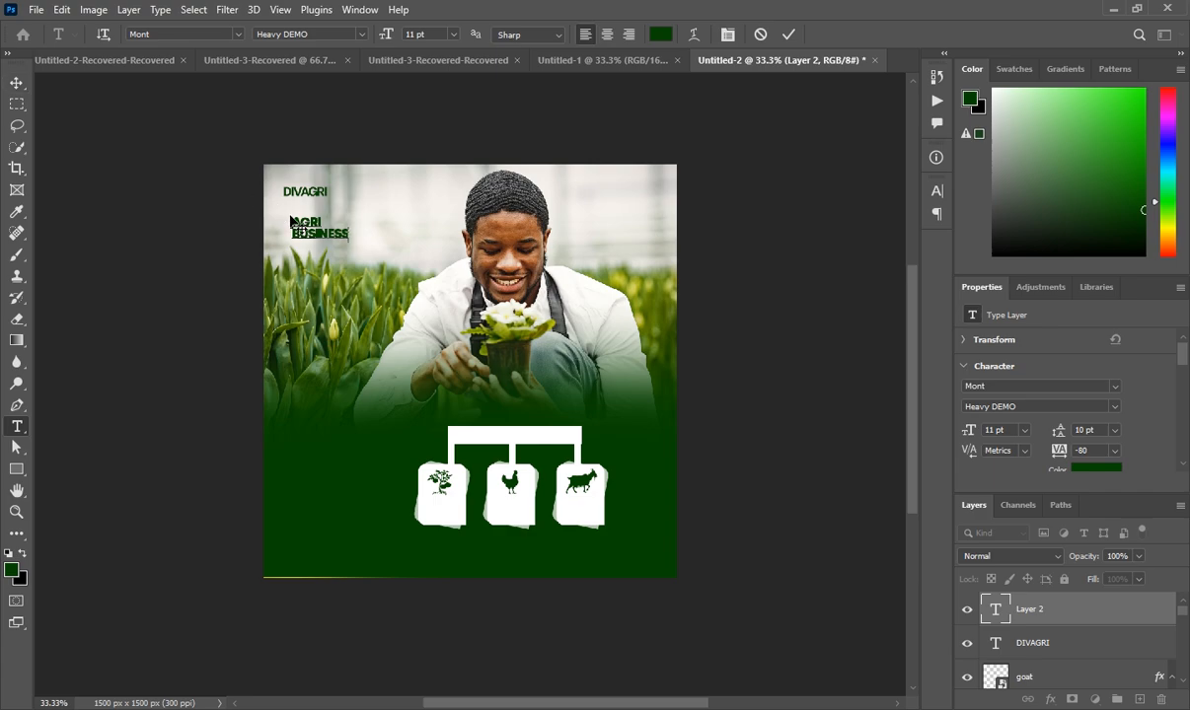
left_click_drag(275, 202, 348, 234)
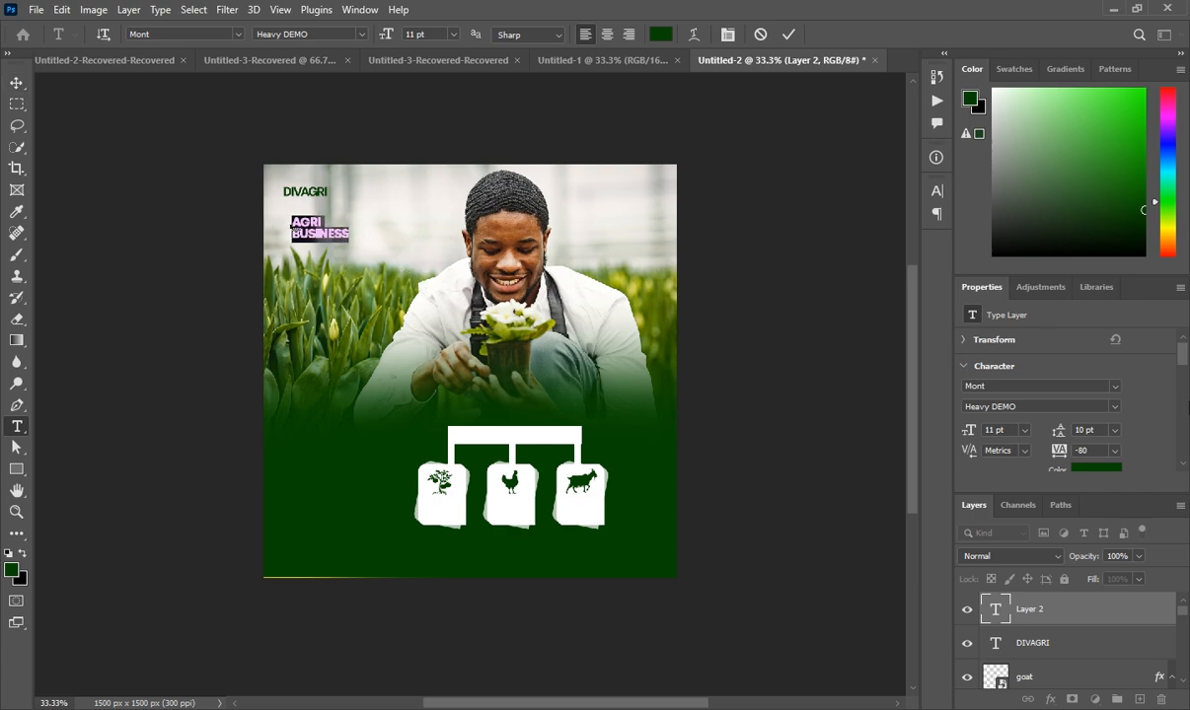
scroll(1049, 434, "down", 1)
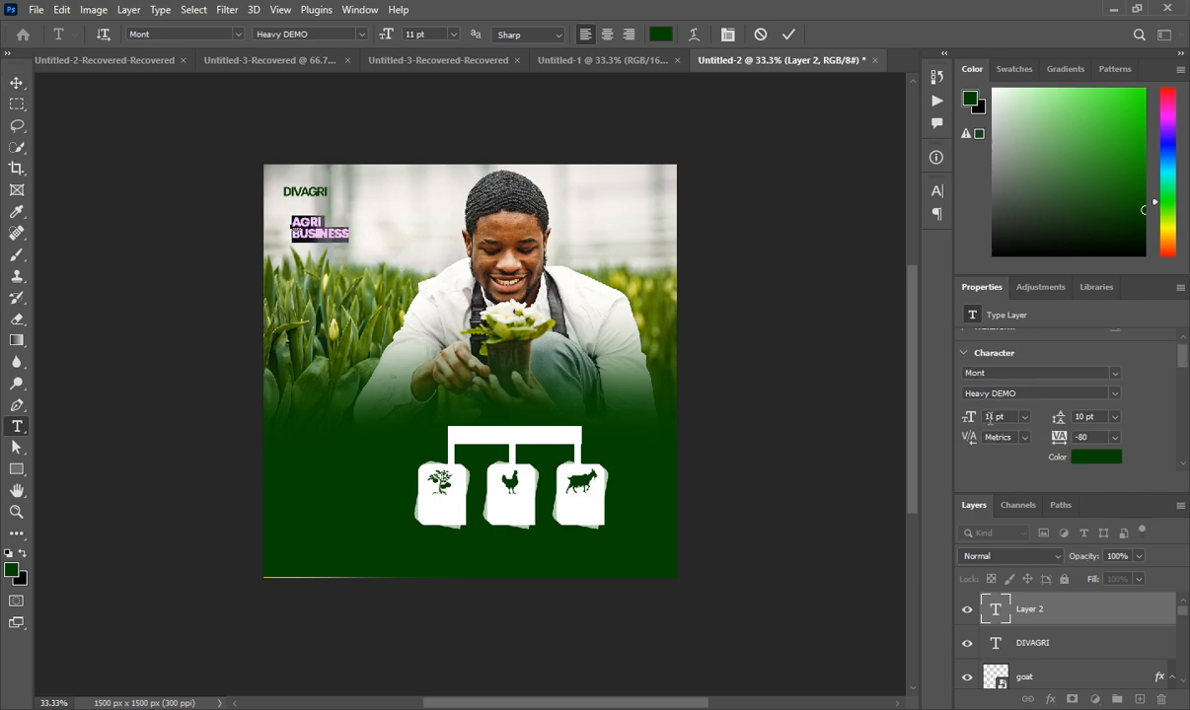
scroll(990, 417, "up", 5)
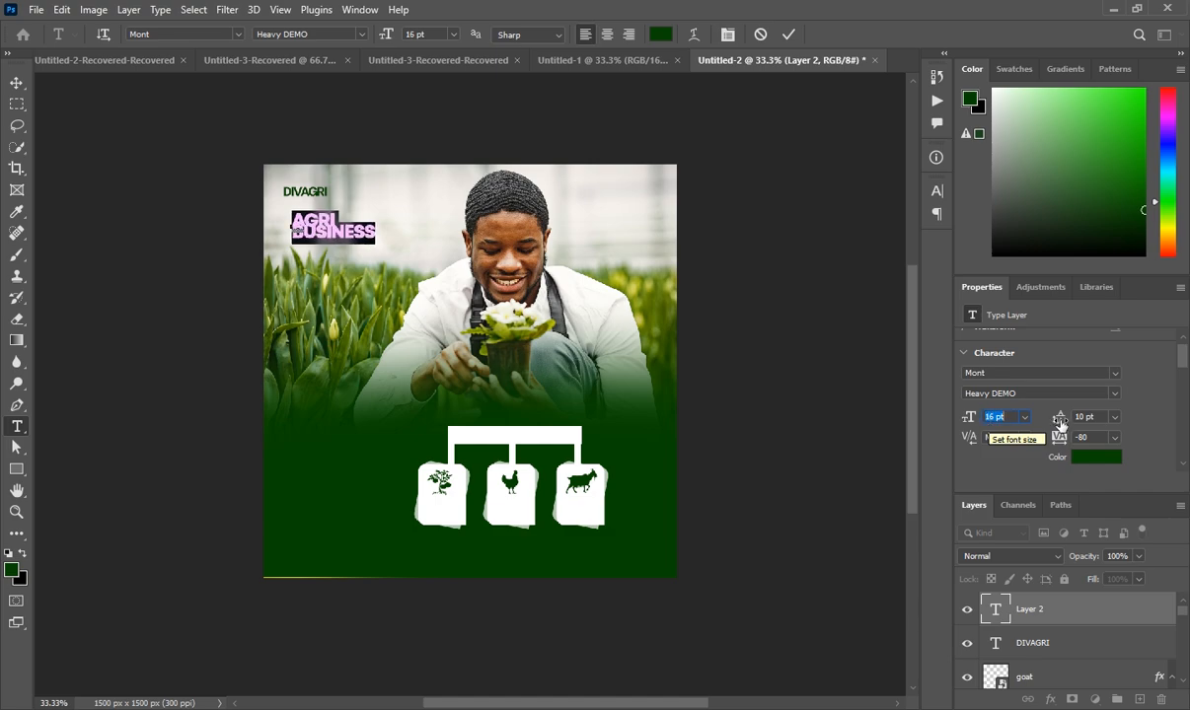
scroll(1080, 417, "up", 5)
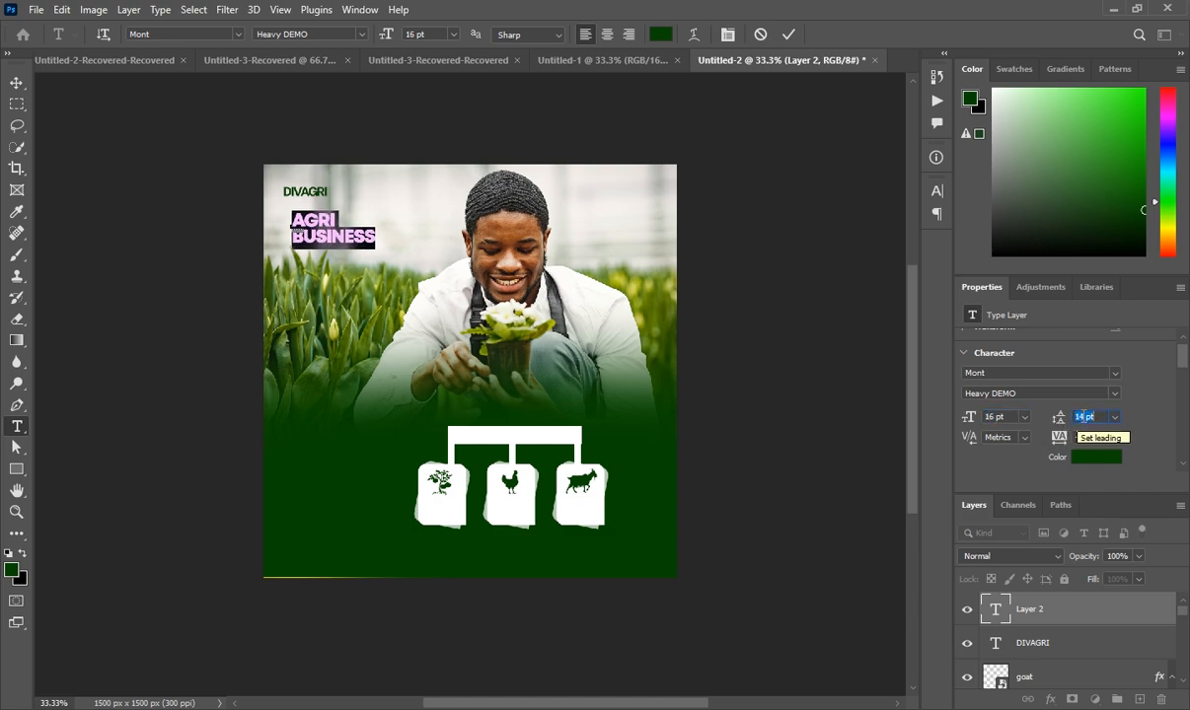
scroll(1081, 417, "up", 1)
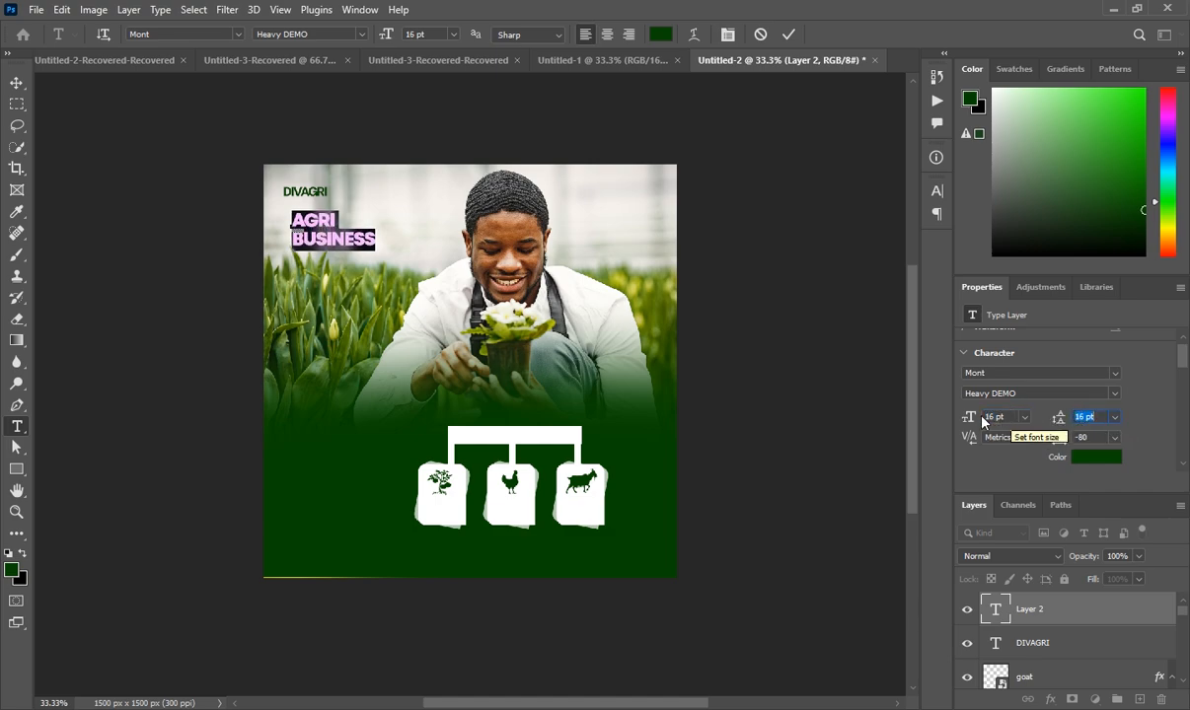
scroll(990, 417, "up", 3)
scroll(990, 418, "up", 6)
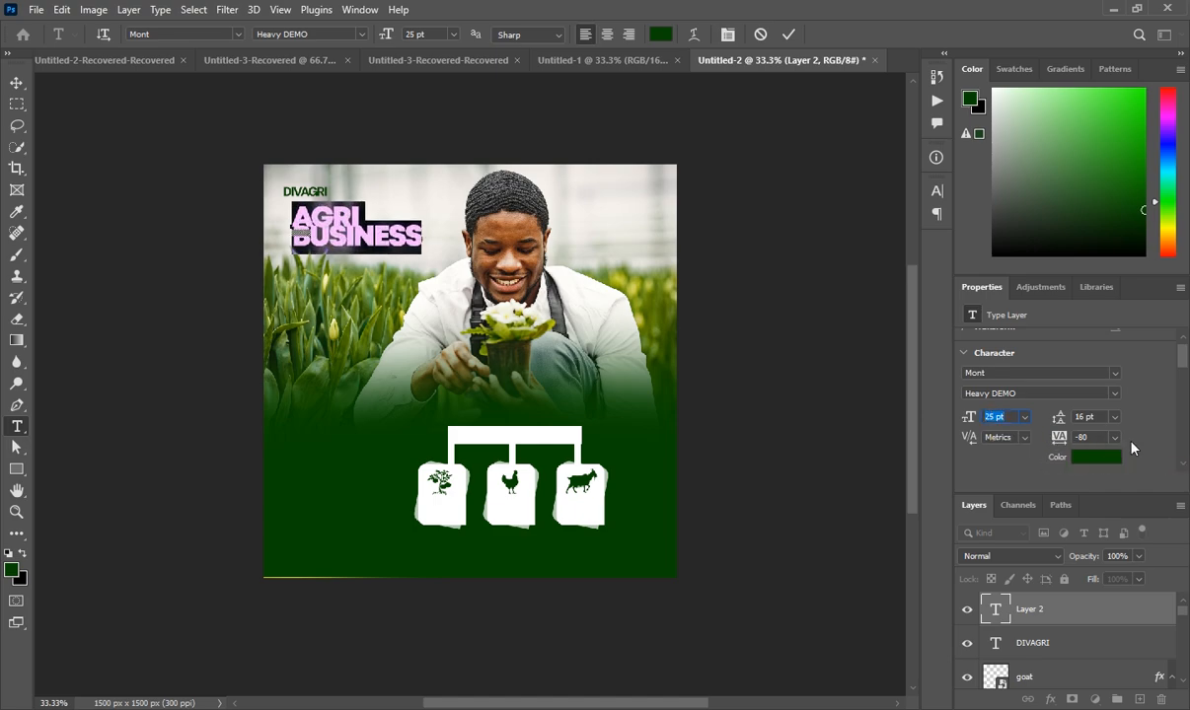
scroll(1083, 418, "up", 5)
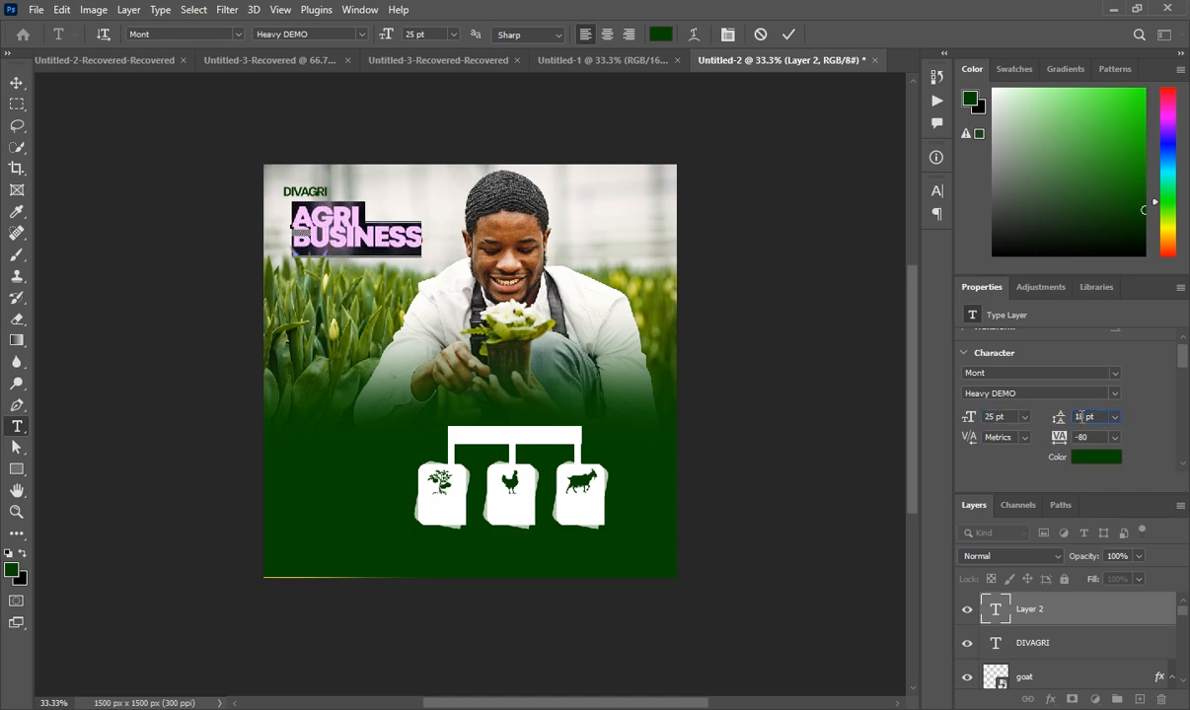
scroll(1083, 417, "up", 1)
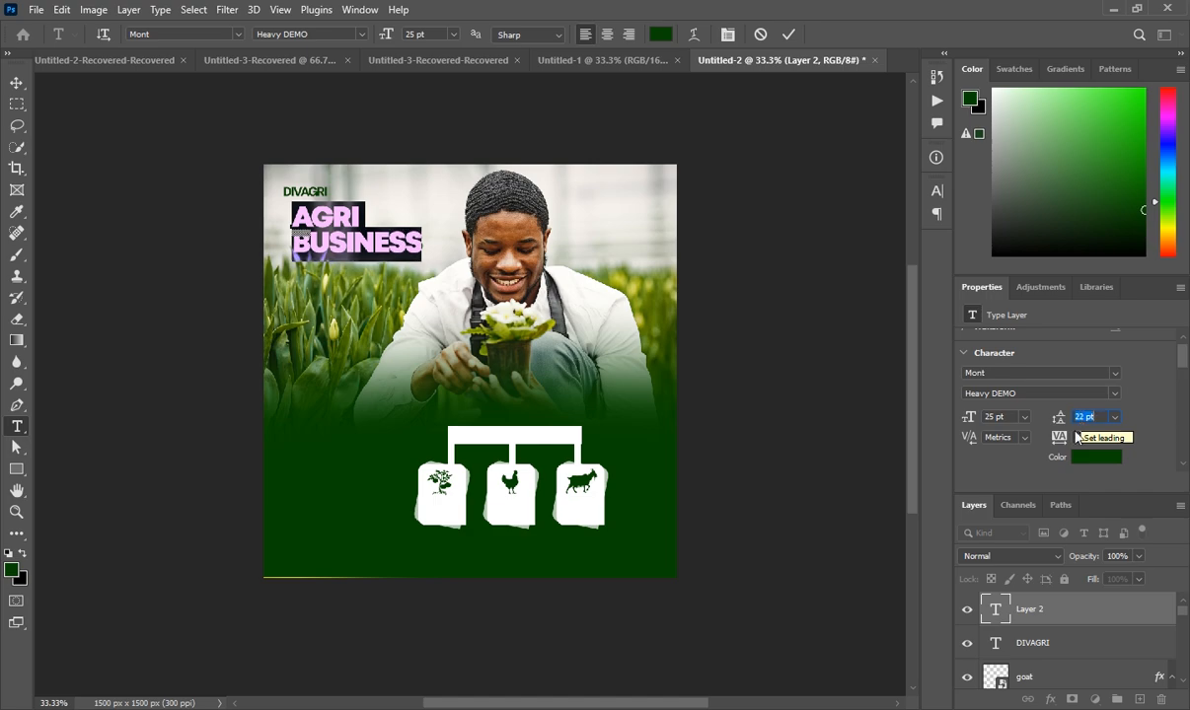
left_click_drag(369, 294, 358, 291)
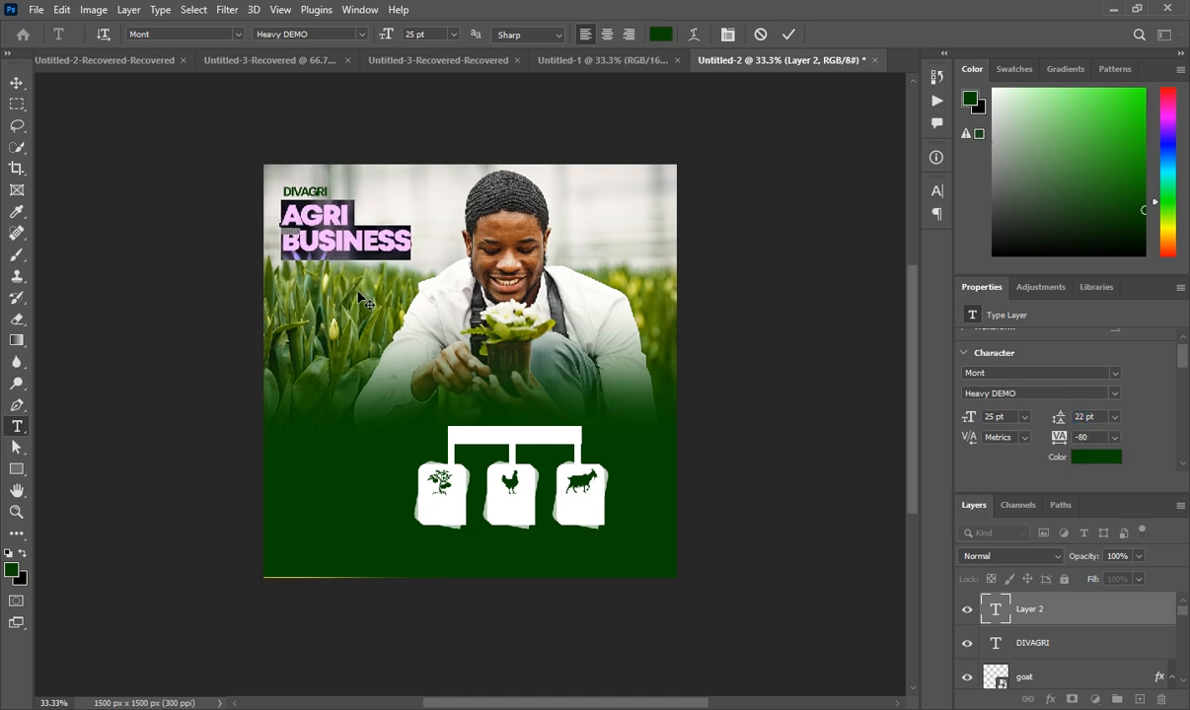
left_click(1044, 612)
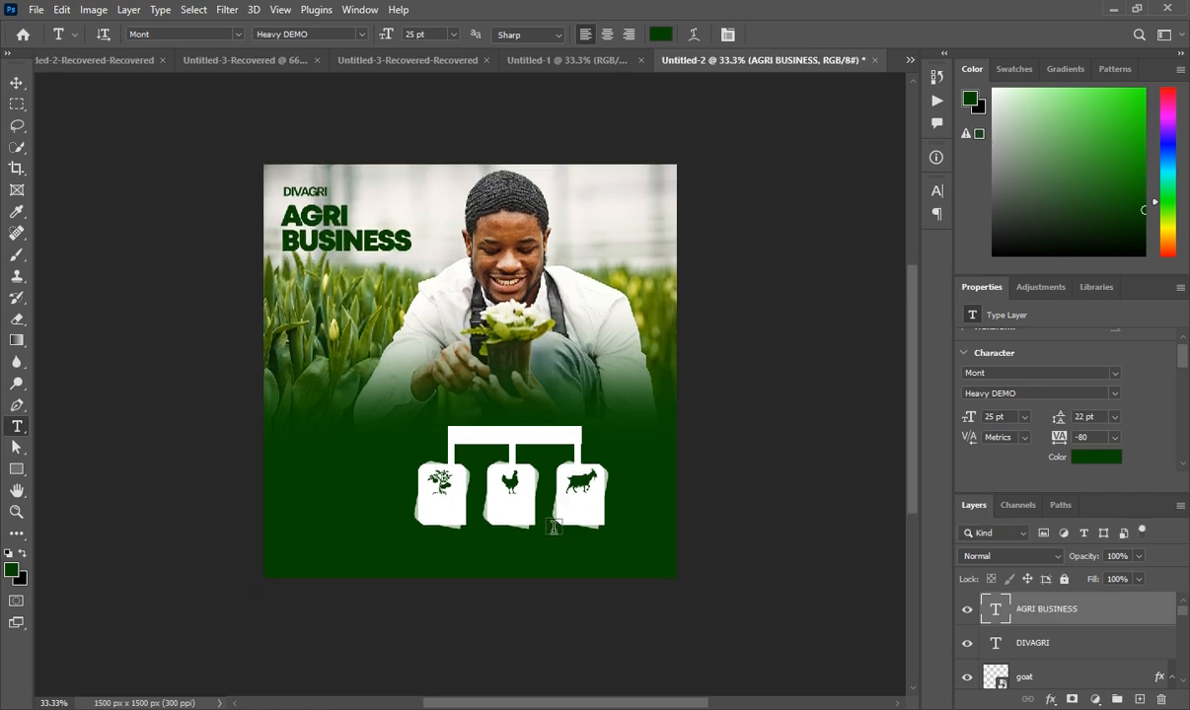
left_click(599, 63)
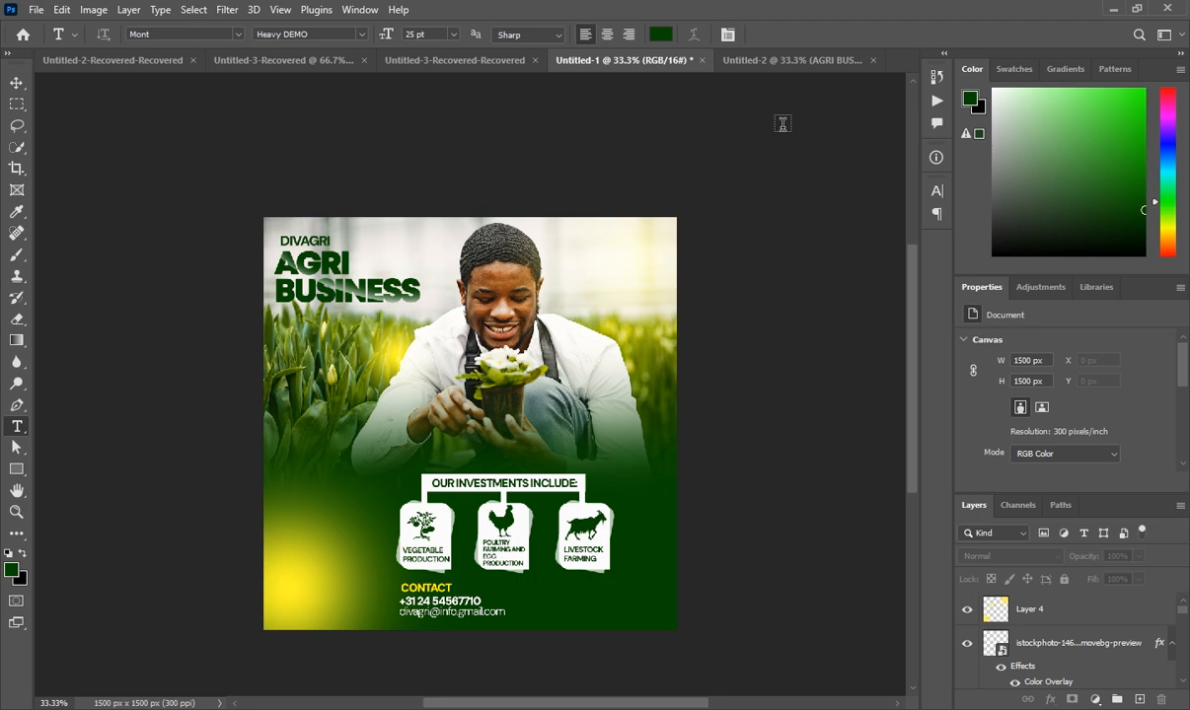
left_click(797, 61)
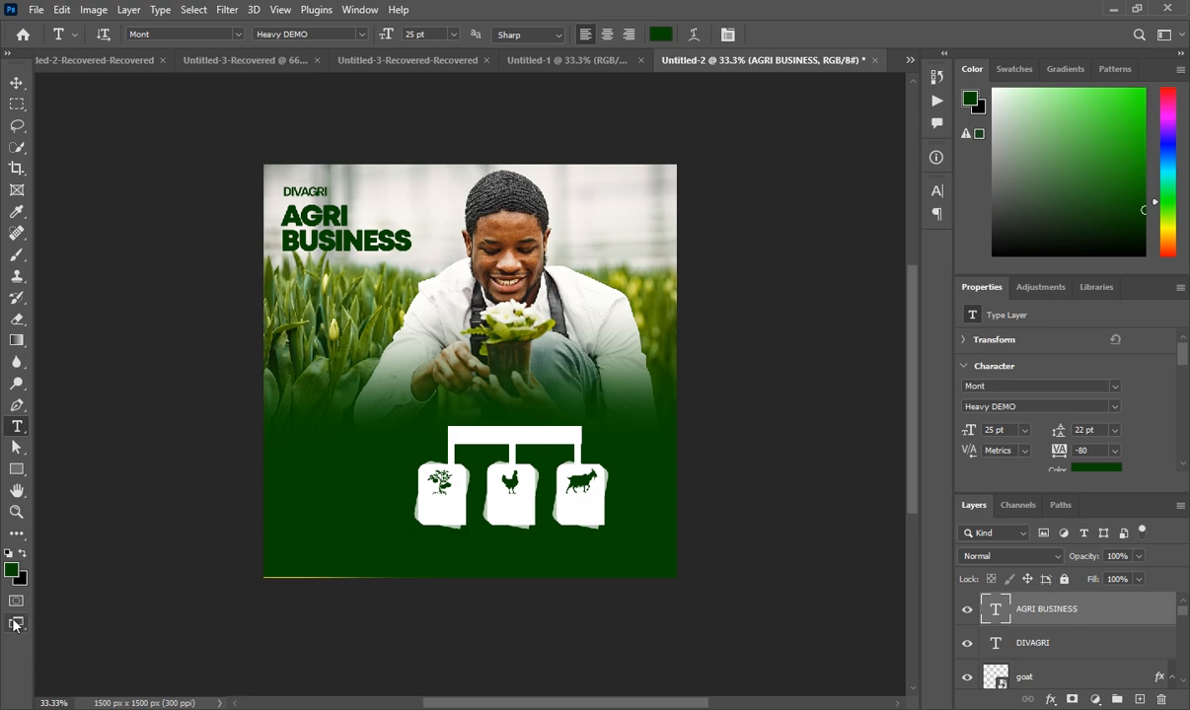
Draw a white-filled ellipse over the AGRI BUSINESS headline
left_click(9, 473)
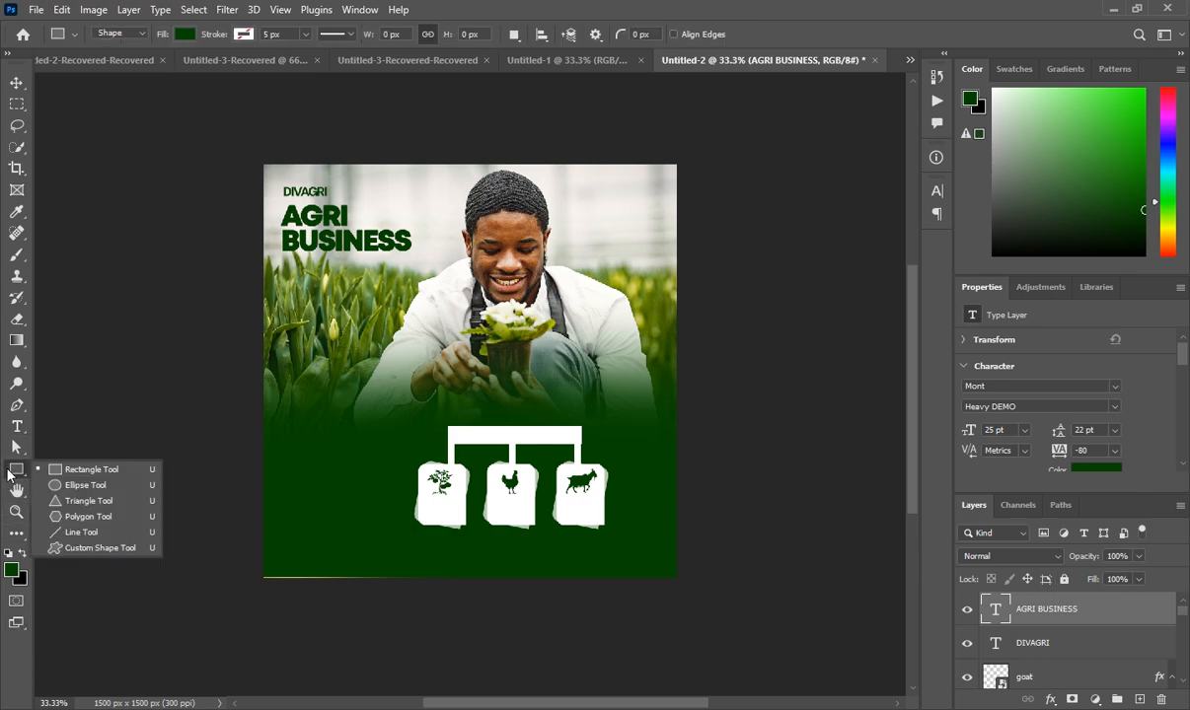
left_click(88, 485)
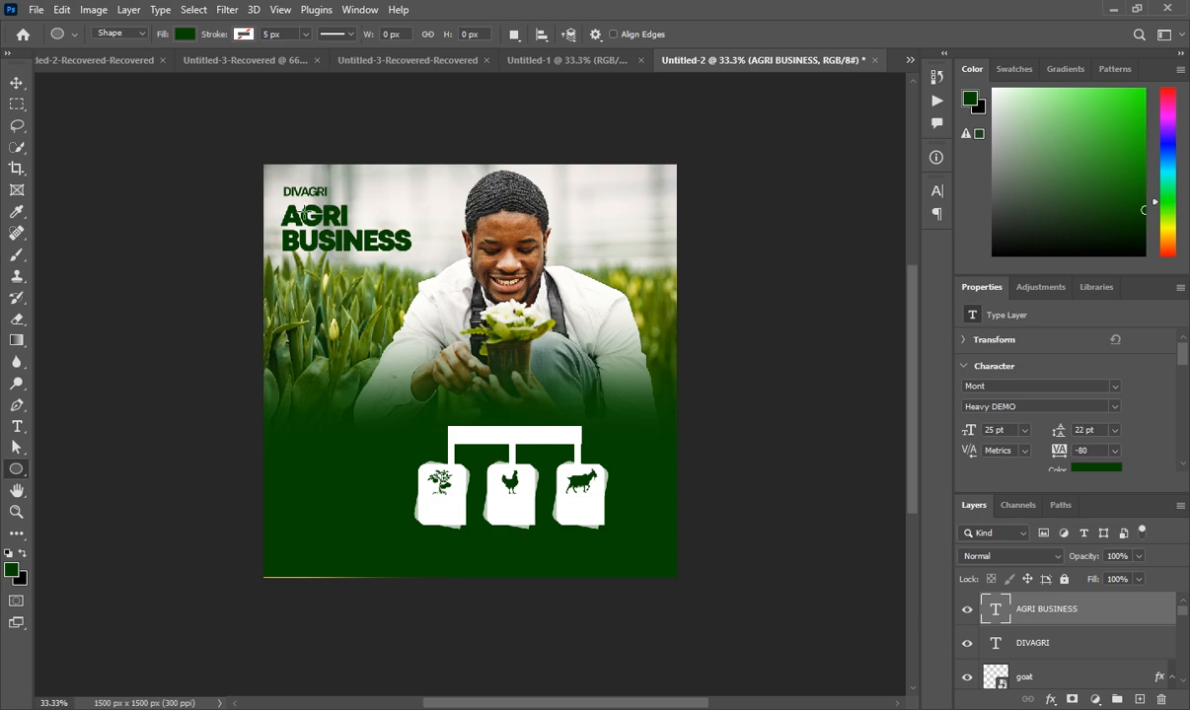
left_click_drag(280, 196, 436, 251)
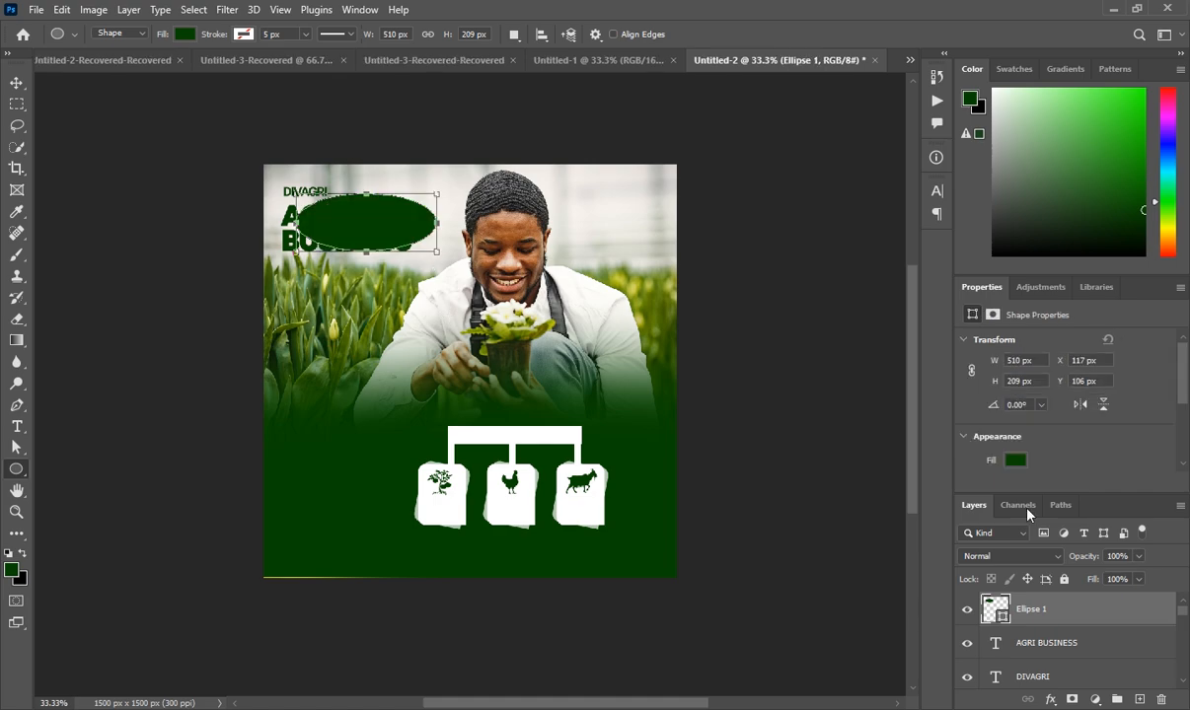
left_click(1015, 461)
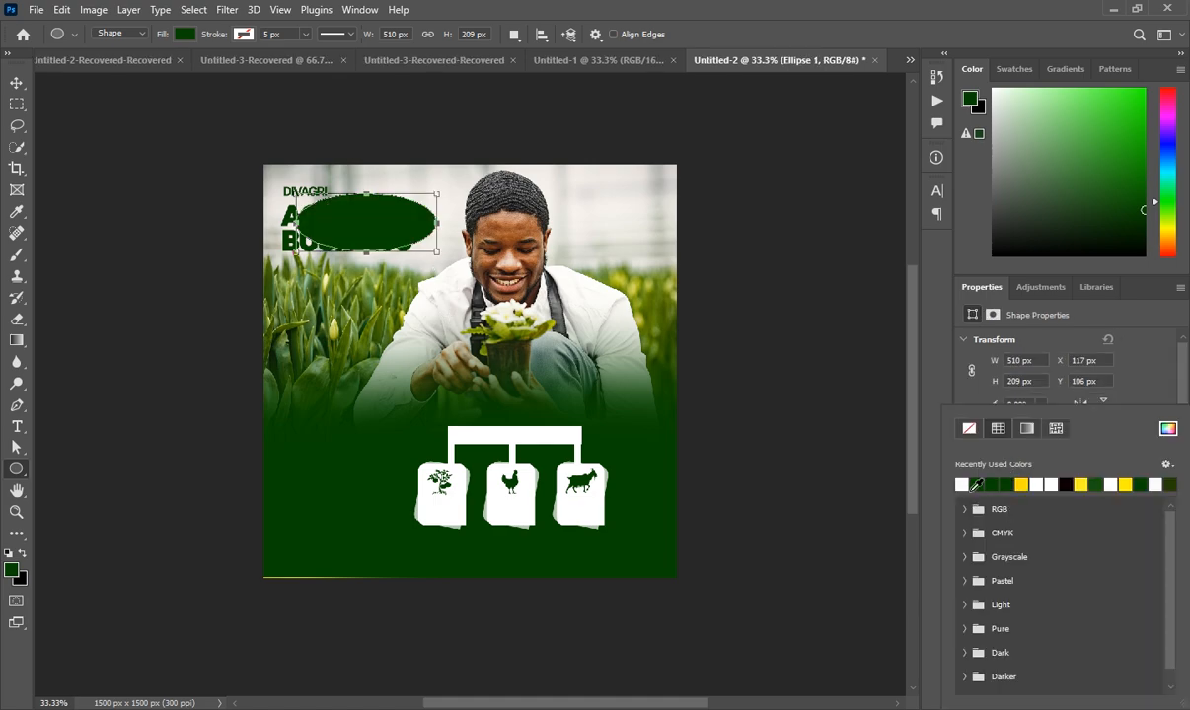
left_click(962, 484)
left_click(873, 484)
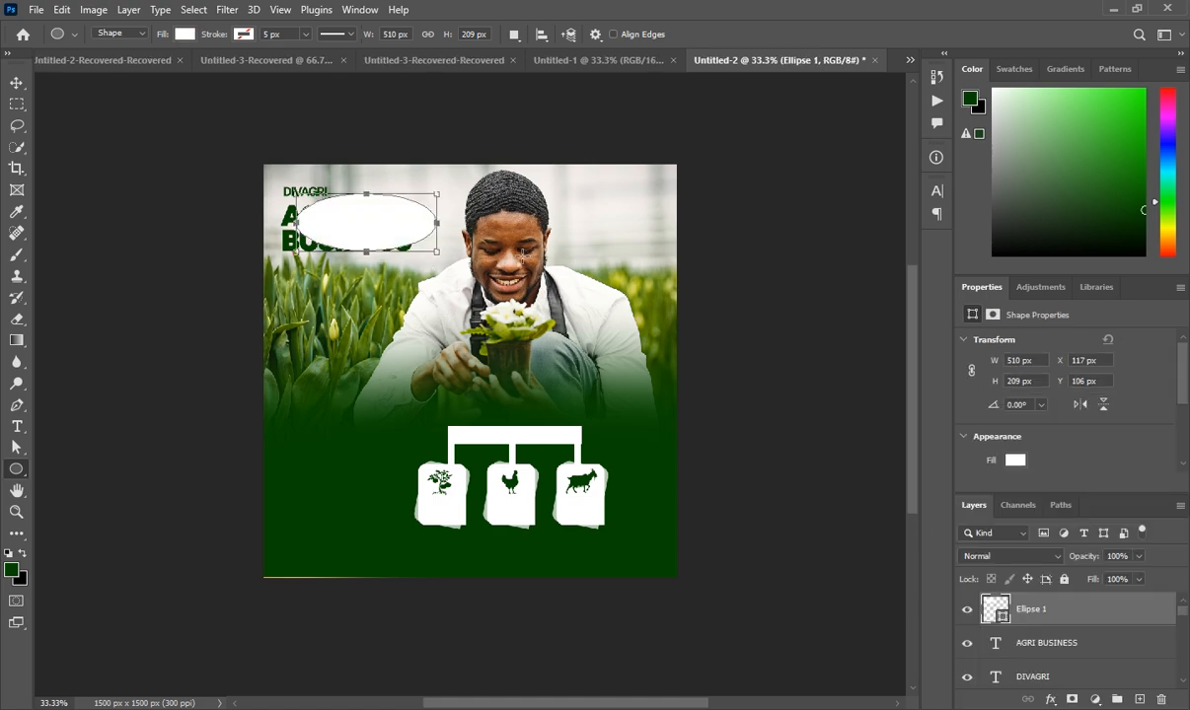
Tilt the ellipse about 17°, nudge it left, and clip it to the headline
left_click_drag(455, 238, 450, 265)
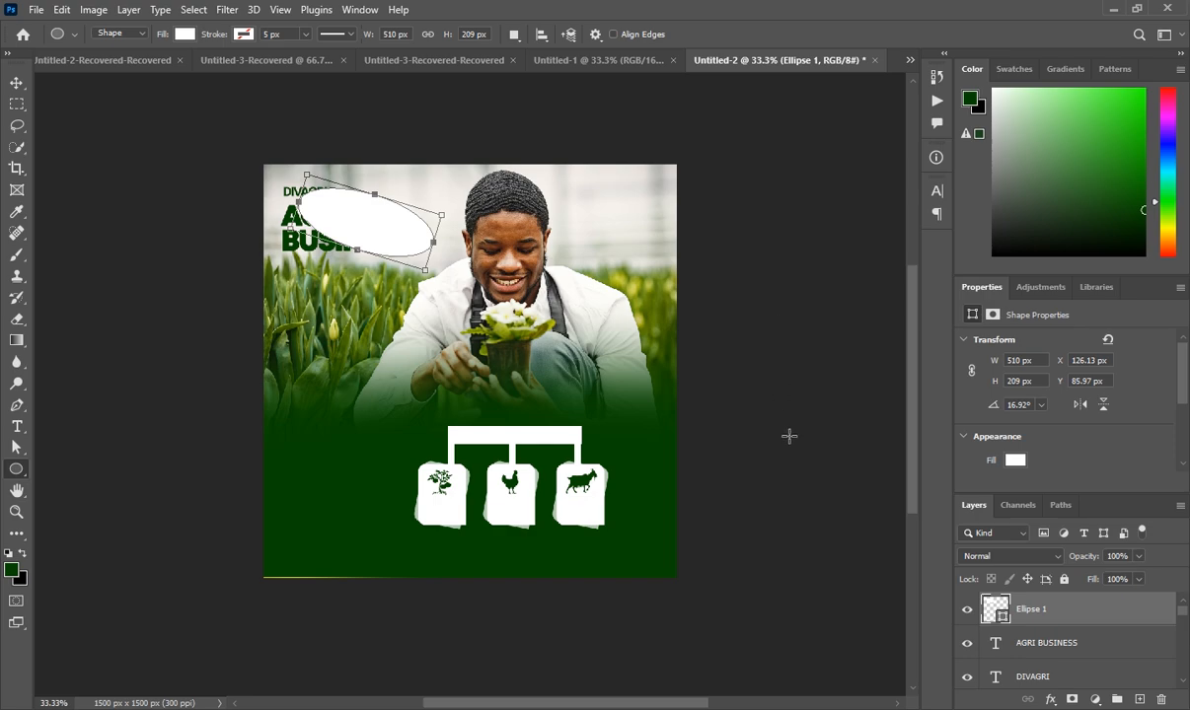
key("ctrl+t")
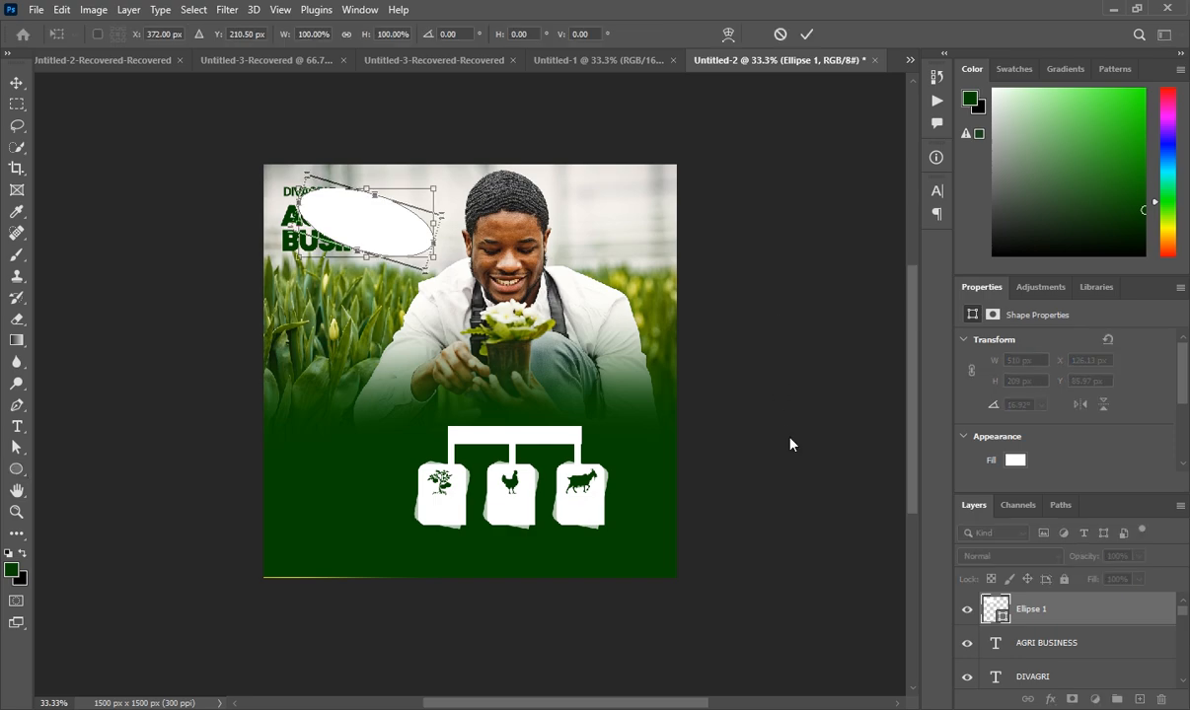
key("Left")
key("Left")
key("Left")
key("Left")
key("Left")
key("Left")
key("Left")
key("Left")
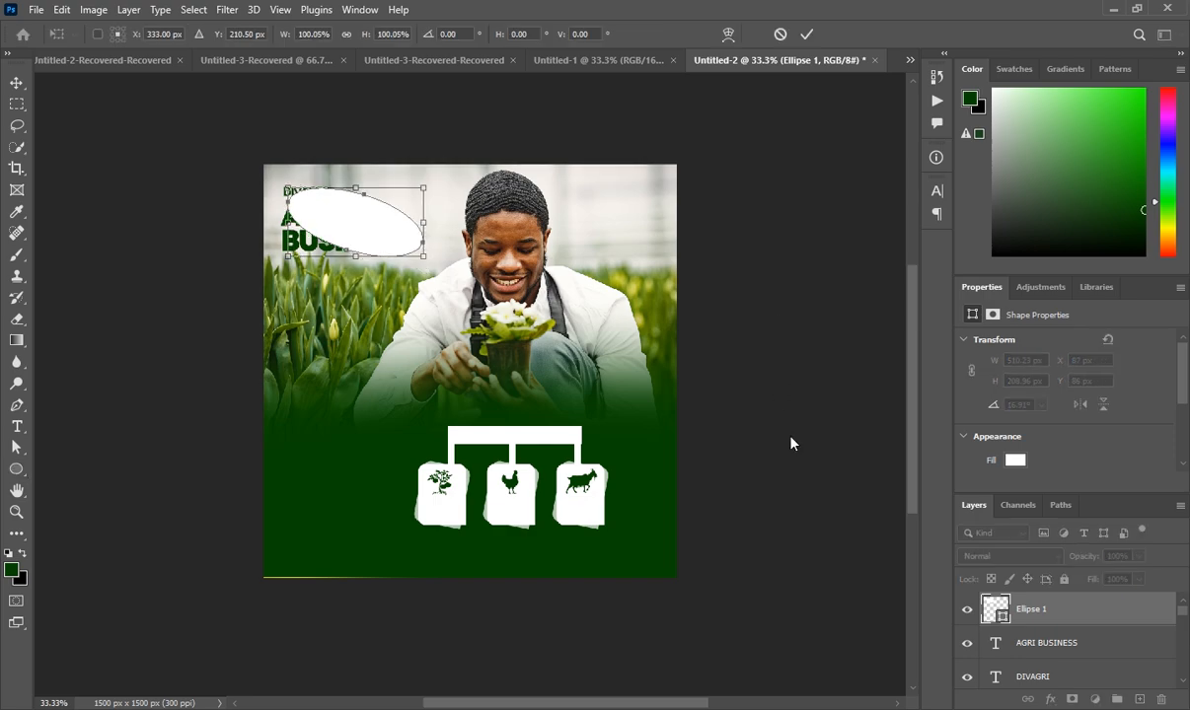
key("Return")
right_click(1089, 613)
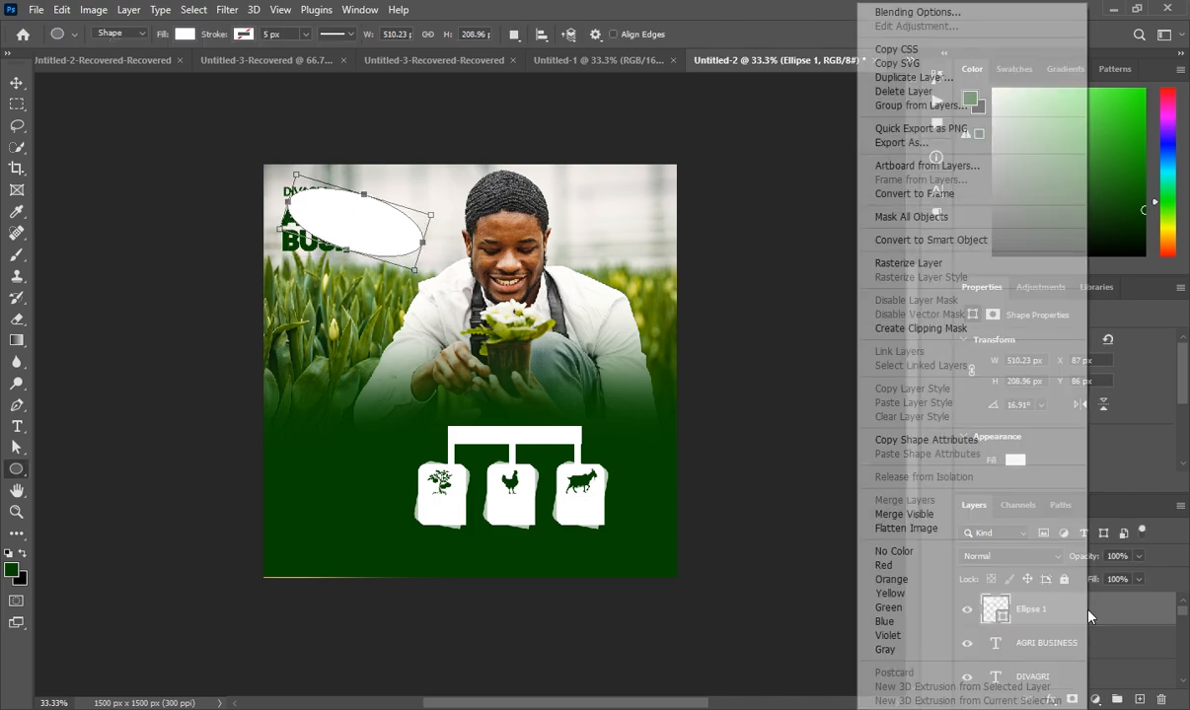
left_click(936, 330)
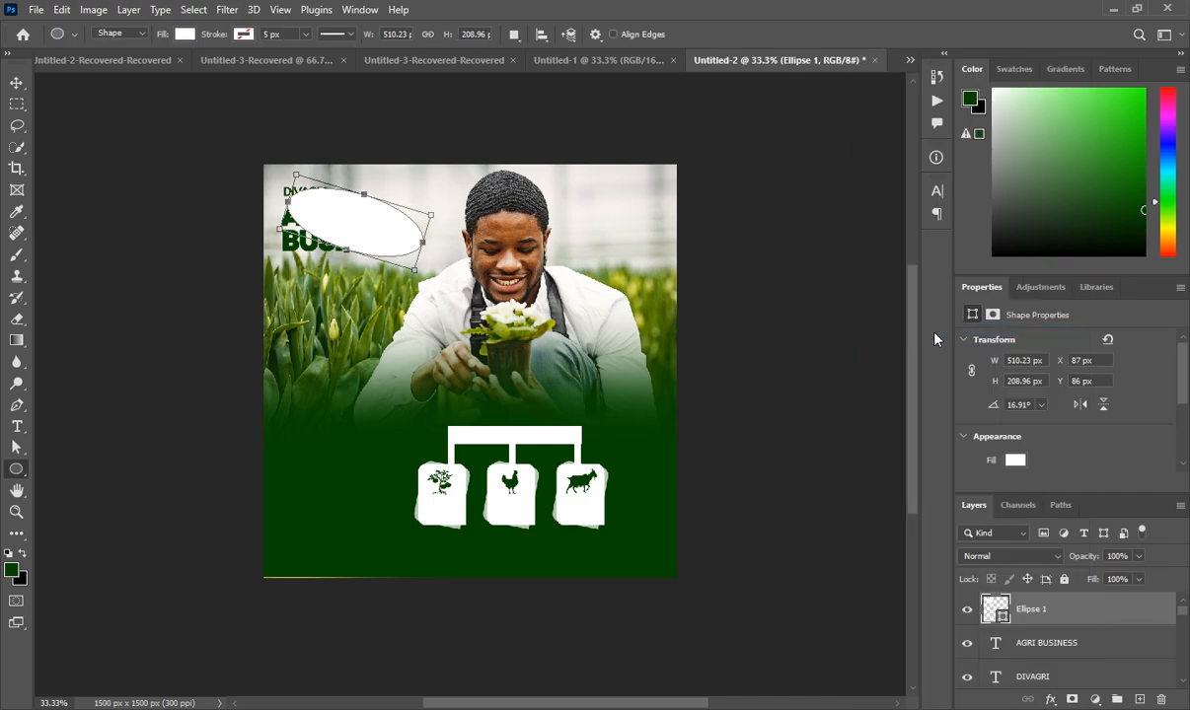
Add a mask to Ellipse 1 and paint out most of the white with a 250 px black brush
left_click(1074, 700)
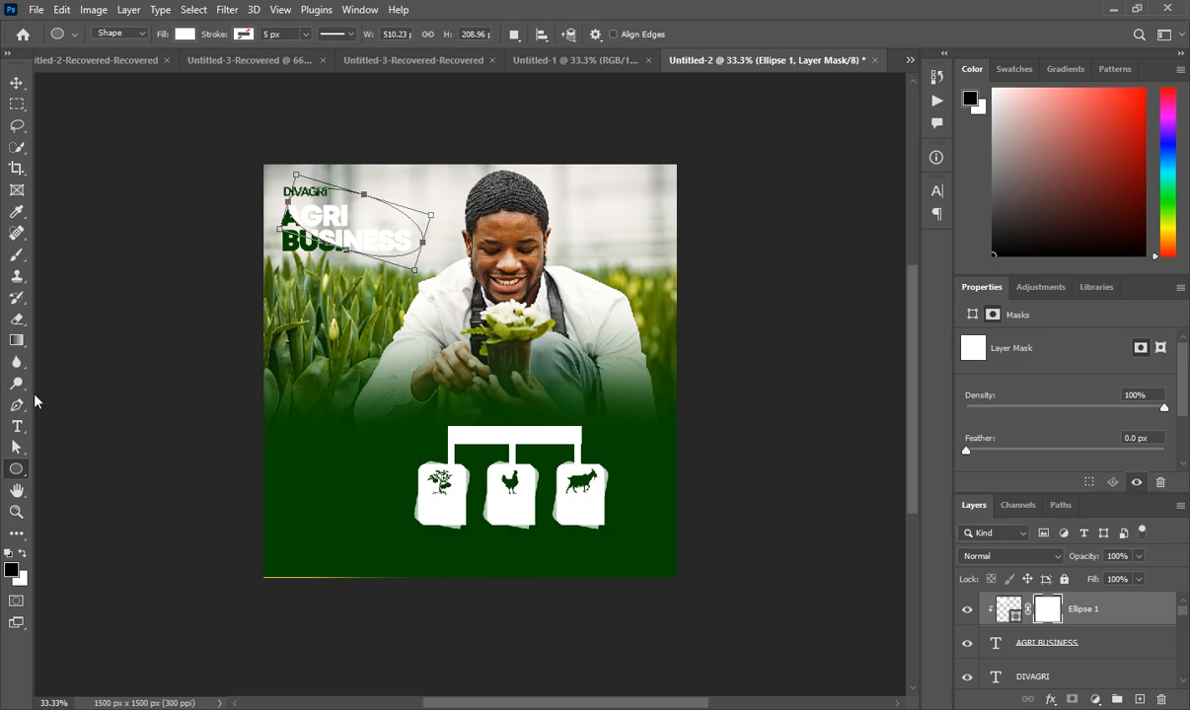
left_click(17, 254)
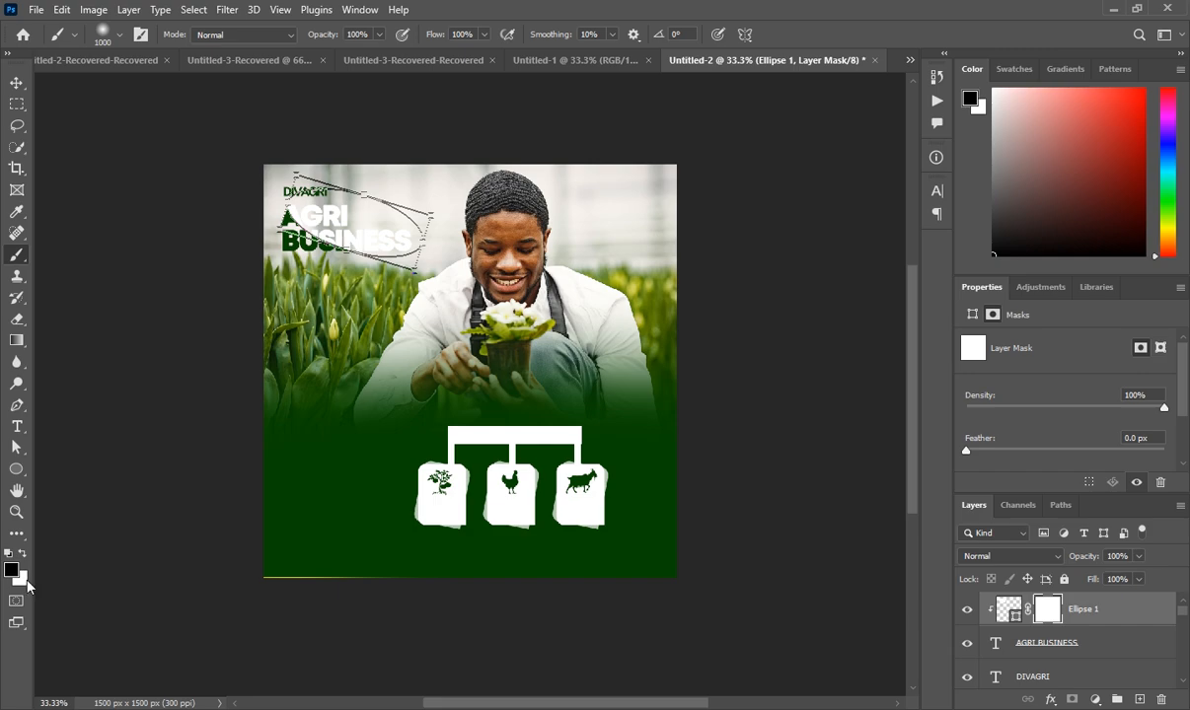
scroll(371, 569, "up", 1)
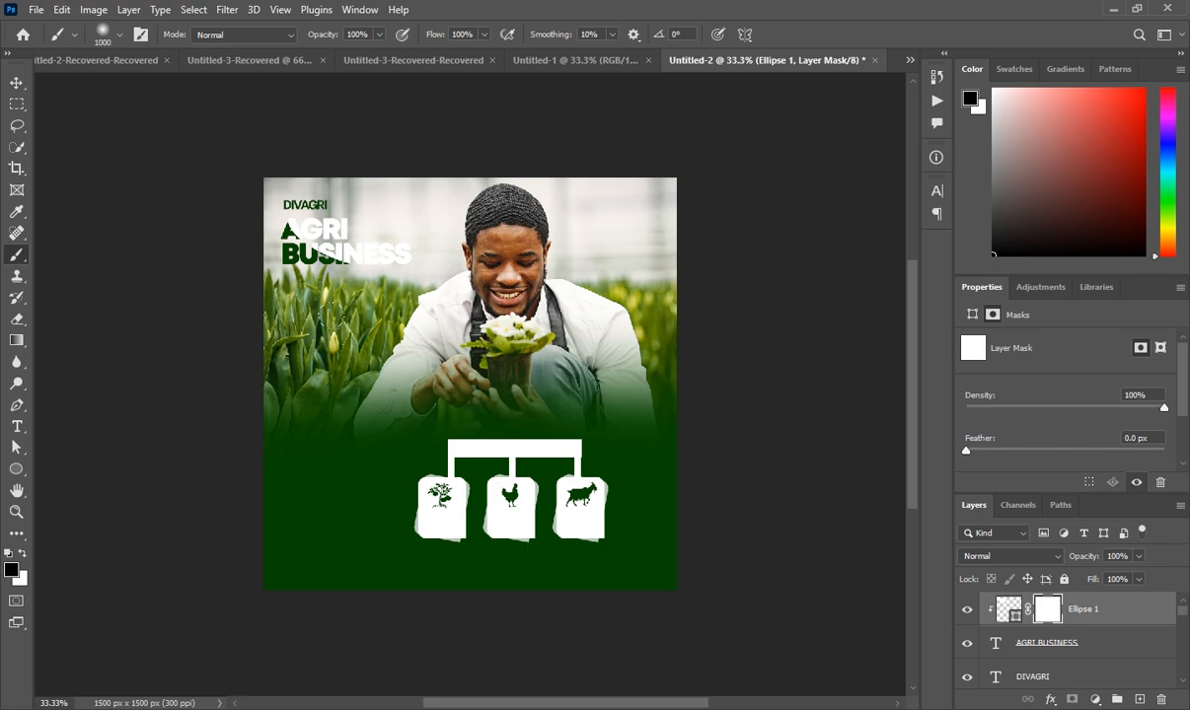
key("bracketleft")
key("bracketleft")
key("bracketleft")
key("bracketleft")
key("bracketleft")
key("bracketleft")
key("bracketleft")
key("bracketleft")
mouse_move(407, 228)
left_mouse_down()
mouse_move(288, 181)
mouse_move(417, 224)
left_mouse_up()
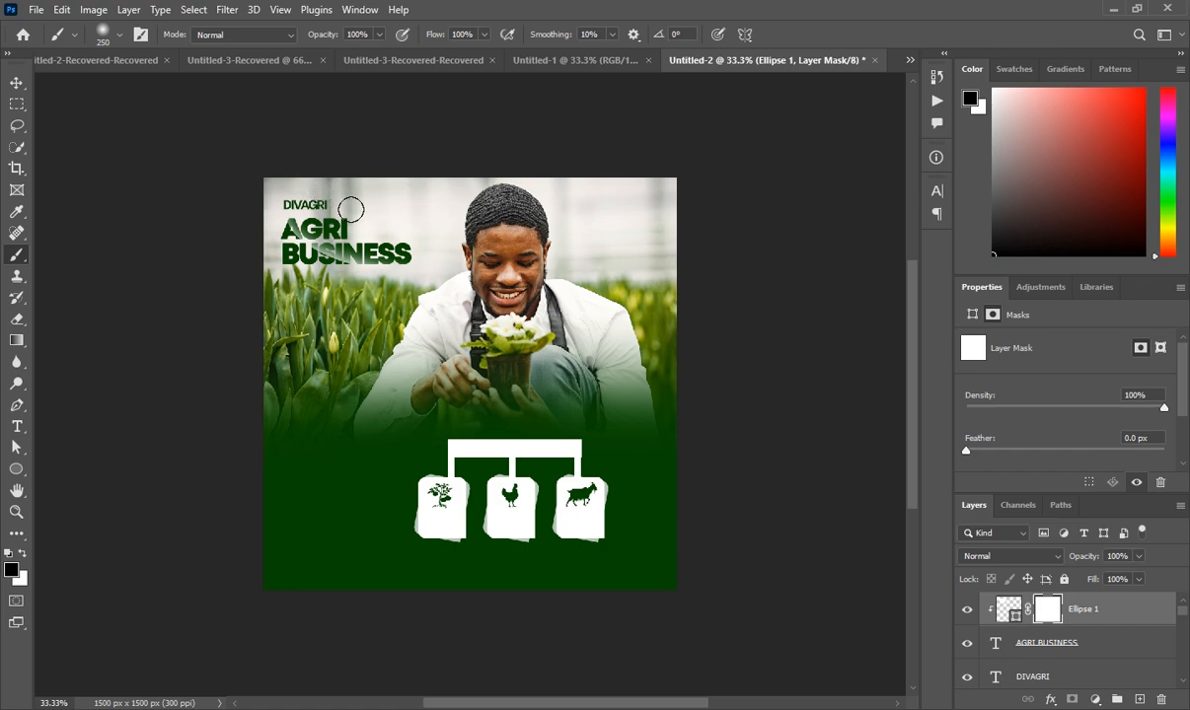
left_click_drag(426, 219, 406, 194)
Add a new layer above the ellipse and place a text box below the icon cards
left_click(1118, 618)
left_click(1140, 699)
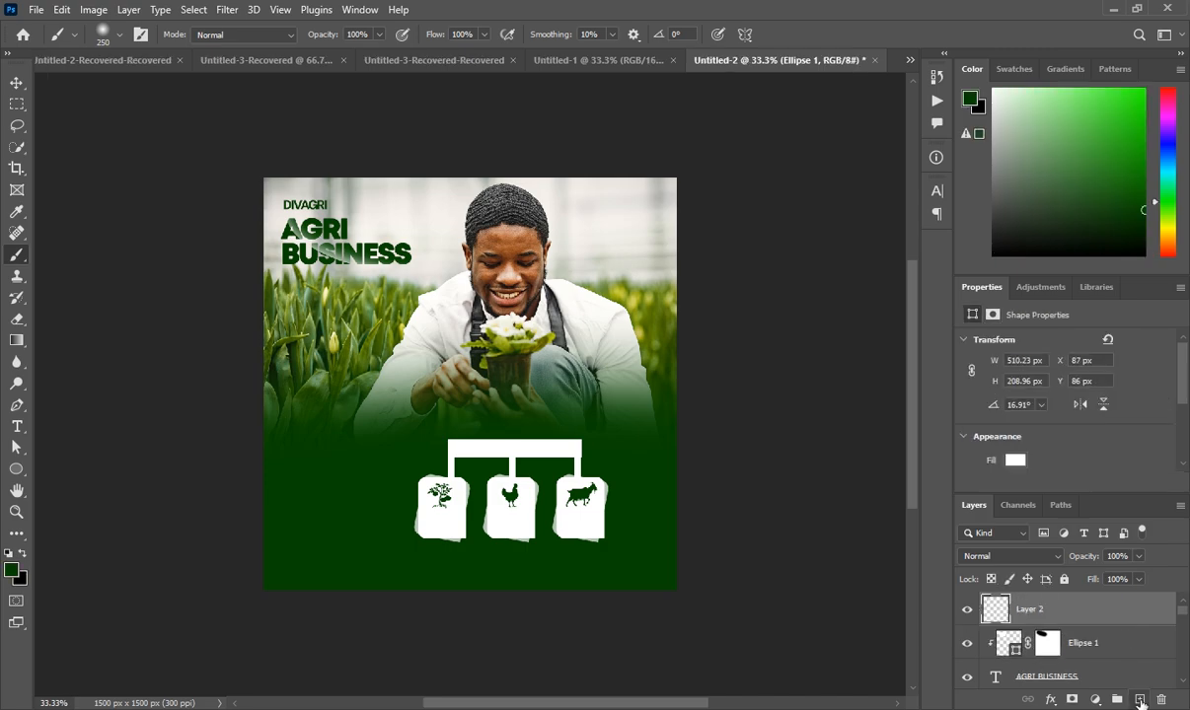
left_click(17, 426)
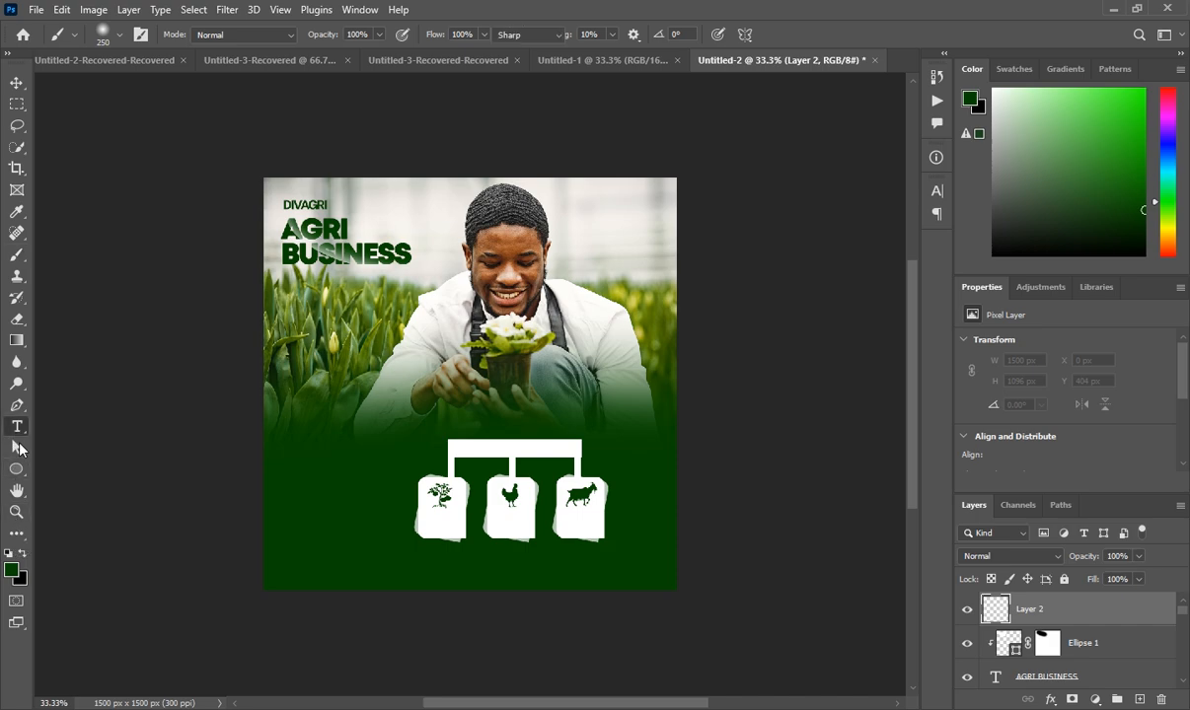
left_click(425, 563)
Set the text to yellow DM Sans Black at 10 pt and clear the placeholder
left_click(661, 35)
left_click(916, 280)
left_click(1110, 271)
left_click(1116, 385)
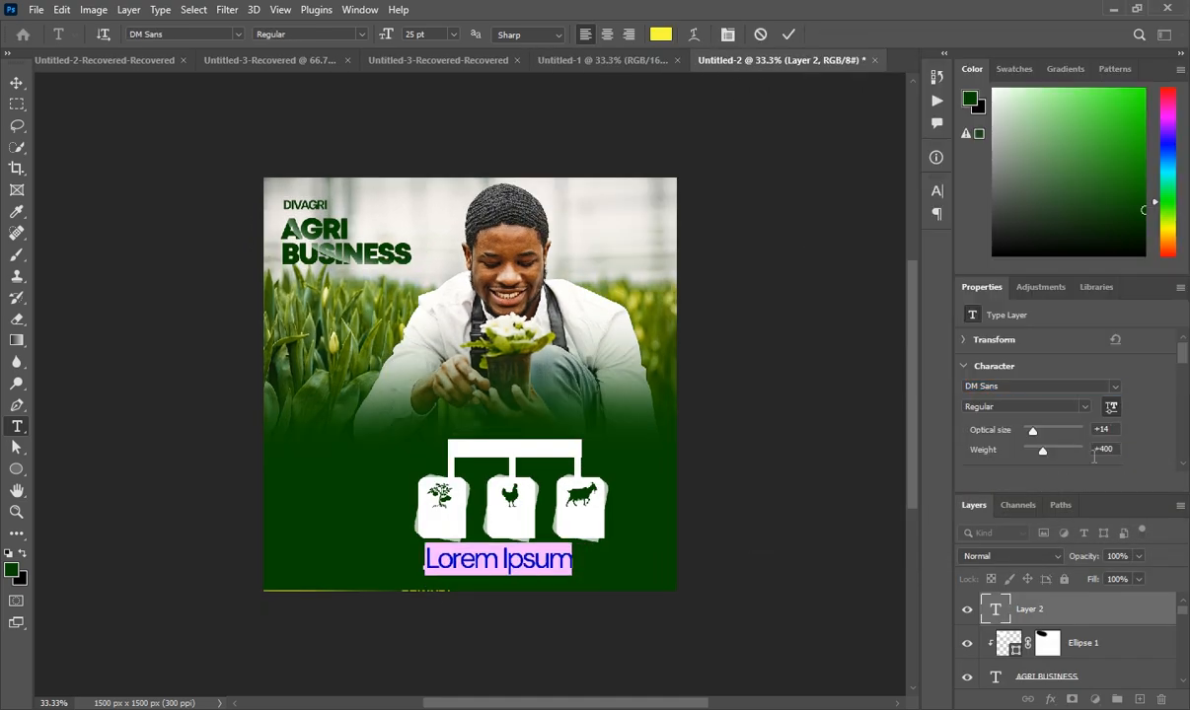
scroll(996, 414, "down", 2)
left_click(991, 431)
key("Down")
key("Down")
key("Down")
key("Down")
key("Down")
key("Down")
key("Down")
key("Down")
key("Down")
key("Down")
key("Down")
key("Down")
key("Down")
key("Down")
key("Down")
left_click(1084, 354)
left_click(1022, 434)
key("Return")
key("BackSpace")
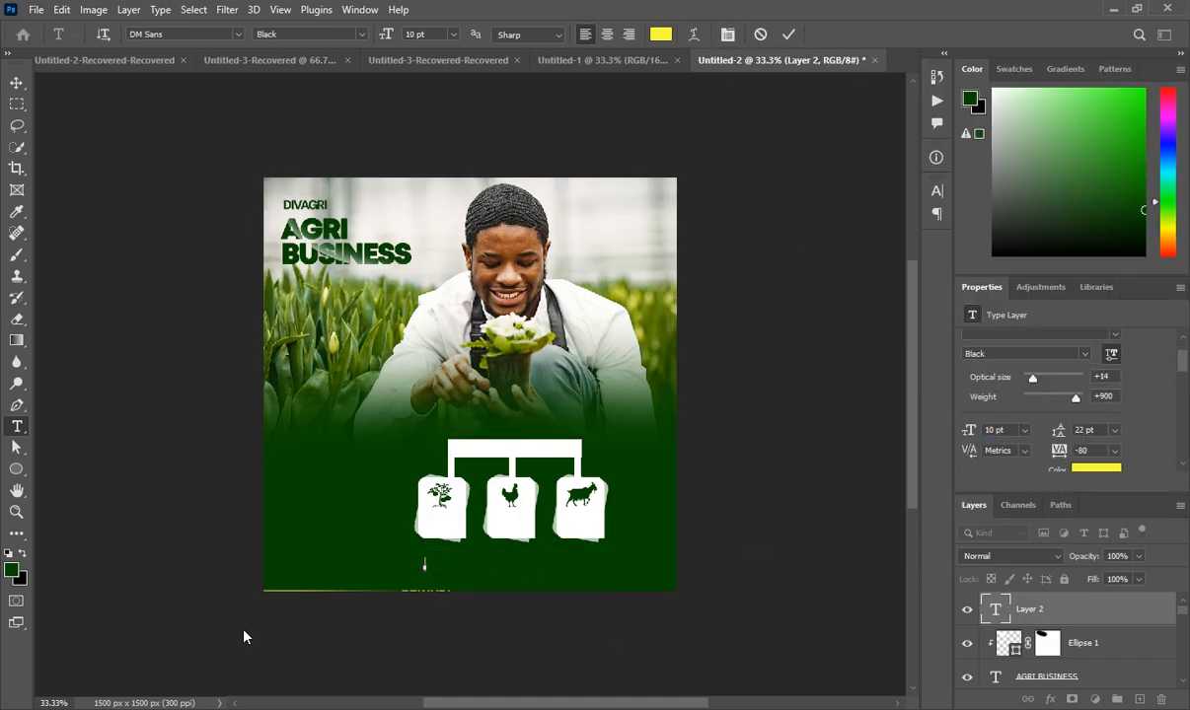
Type the CONTACT heading and the phone number line
type("CONTACT")
key("ctrl+Return")
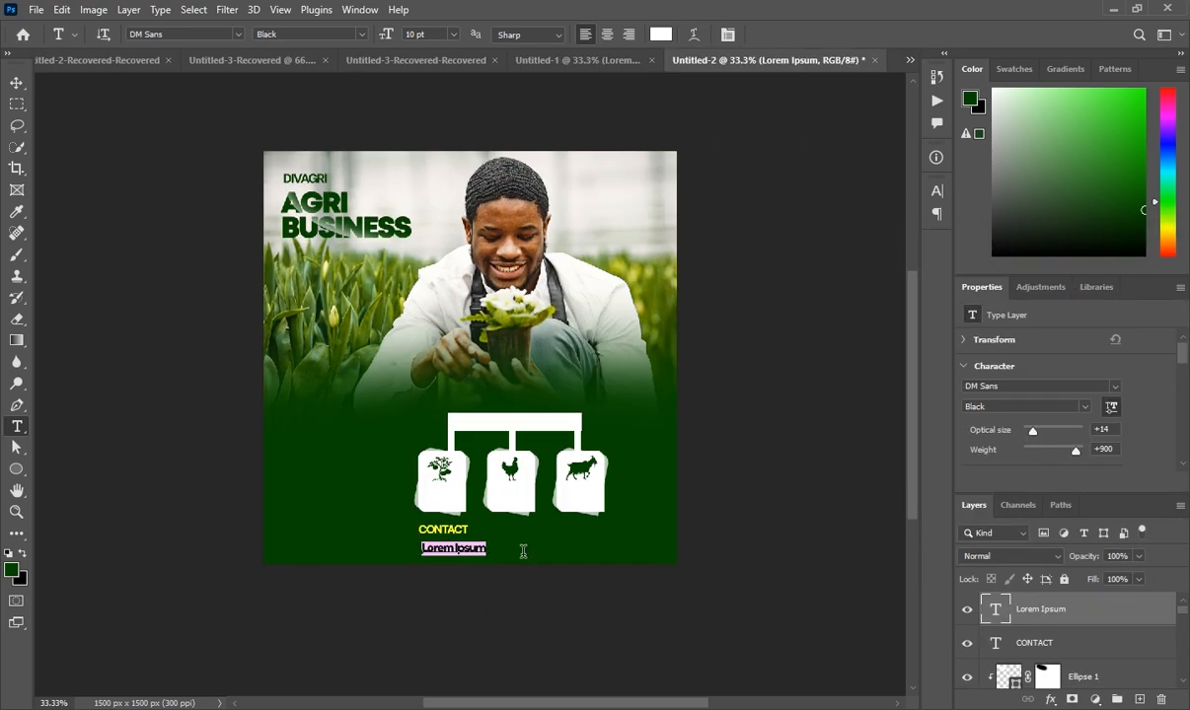
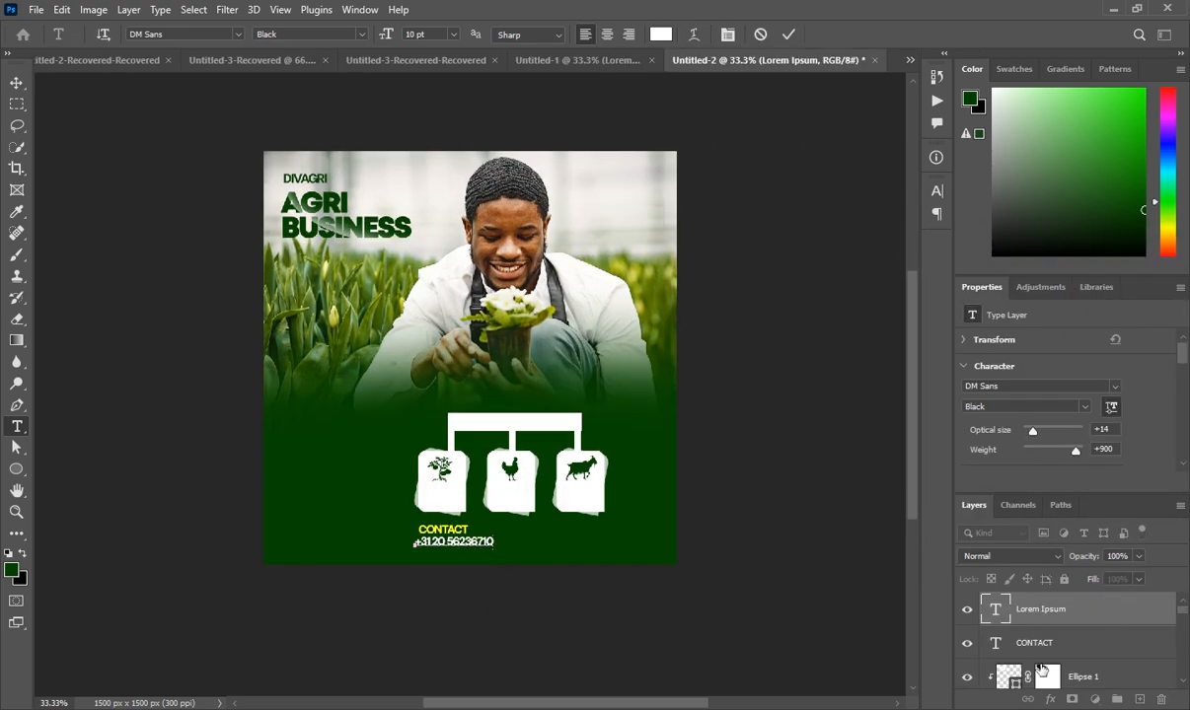
key("ctrl+Return")
Add the e-mail address line below the phone number in Regular weight
left_click(418, 556)
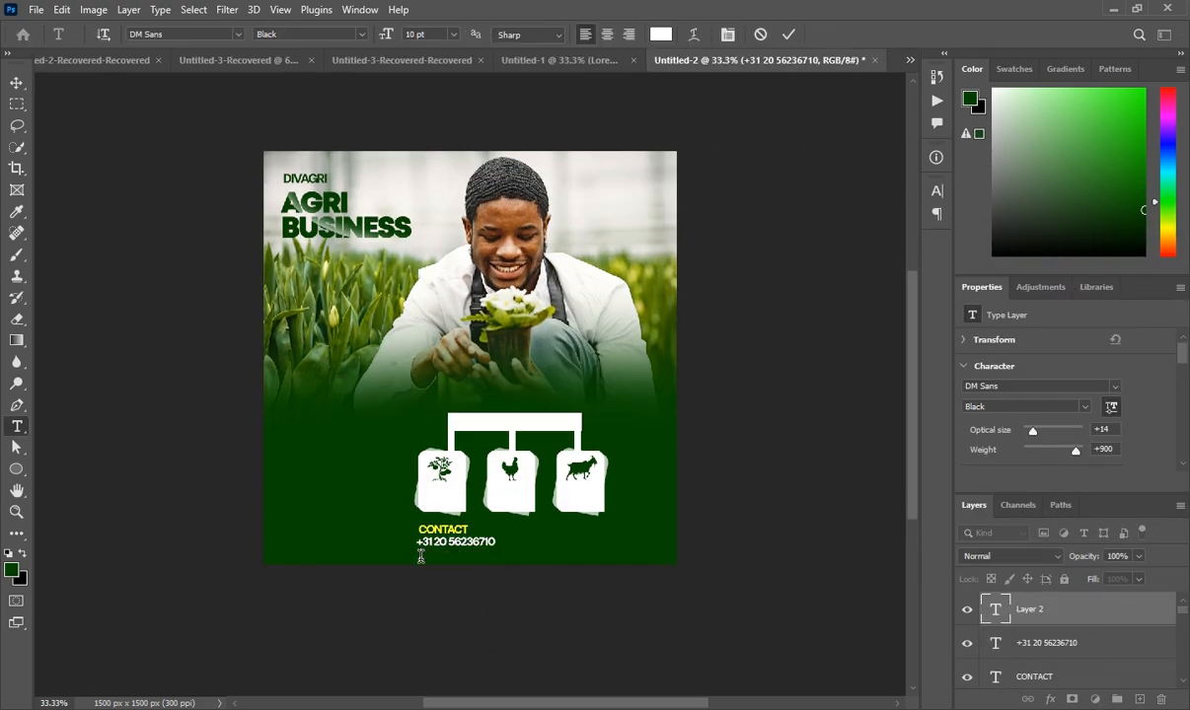
key("ctrl+a")
key("ctrl+shift+b")
key("ctrl+Return")
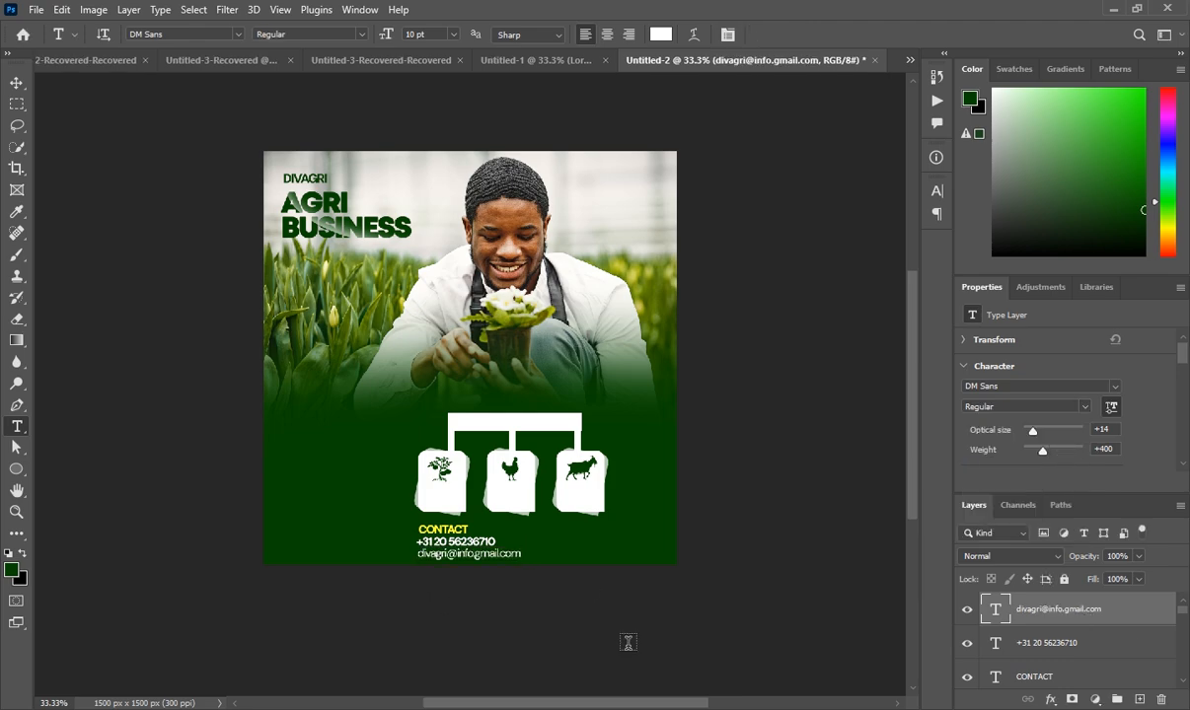
scroll(619, 618, "down", 1)
scroll(617, 619, "up", 1)
left_click(551, 61)
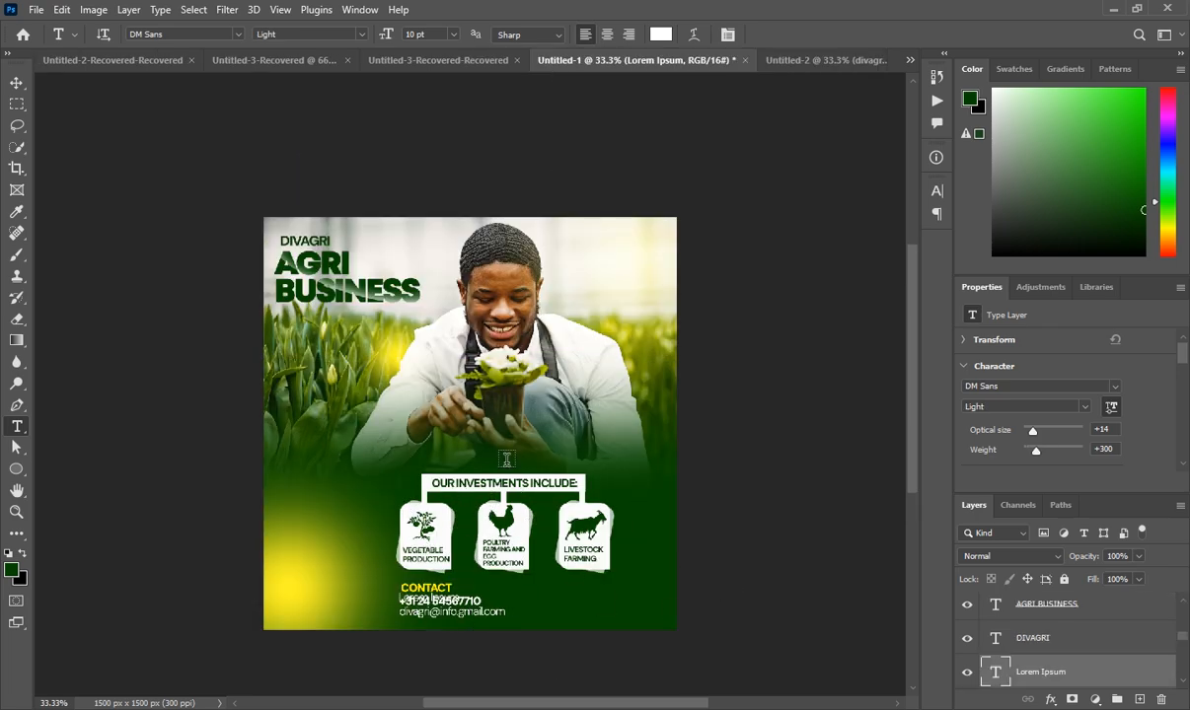
left_click(809, 61)
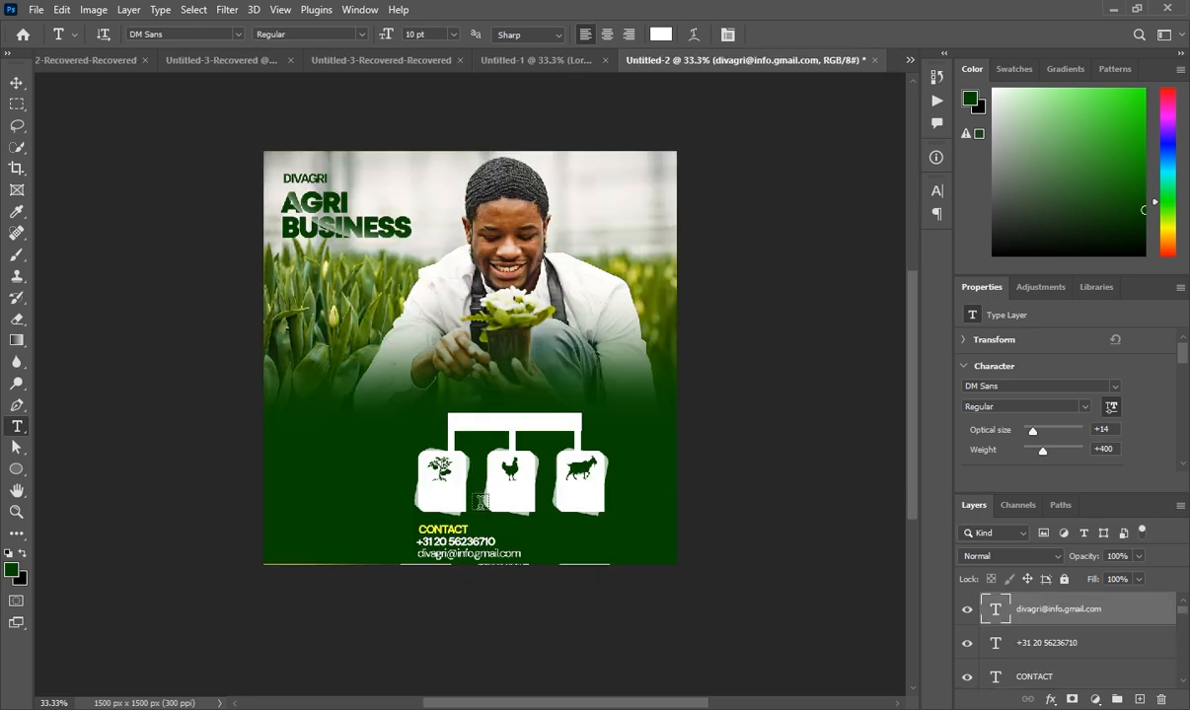
Place a dark green 6 pt text label under the vegetable icon
left_click(1140, 699)
left_click(464, 454)
left_click(1096, 457)
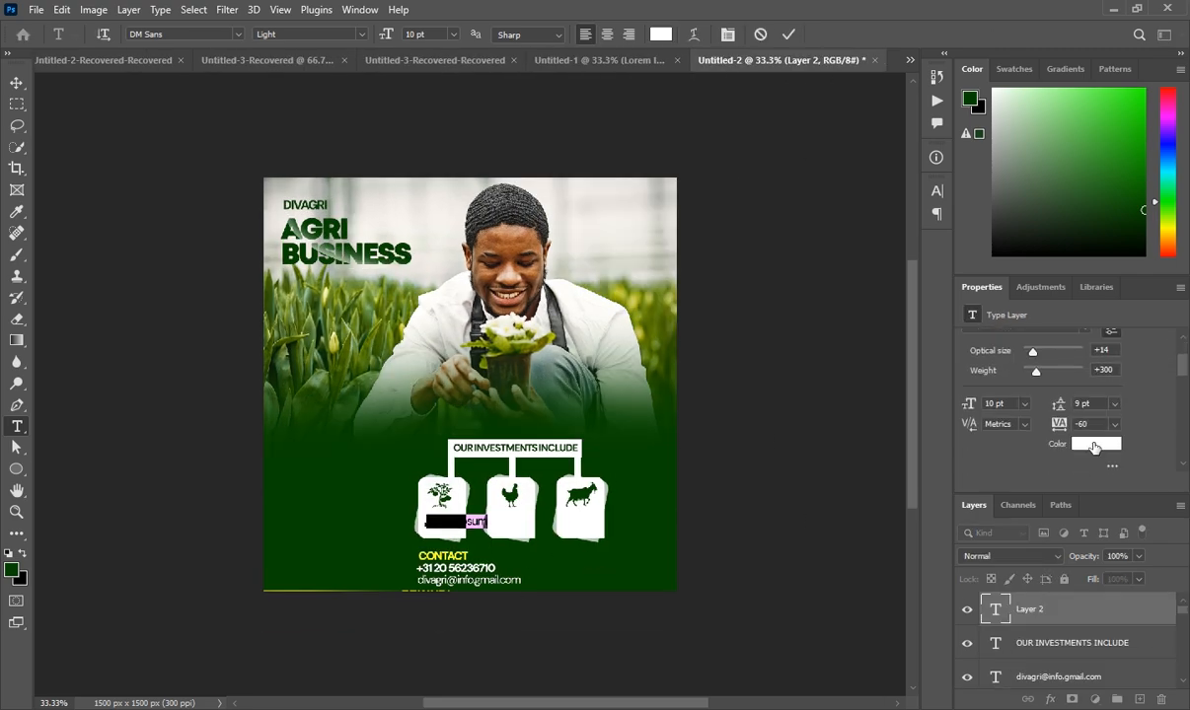
left_click(993, 429)
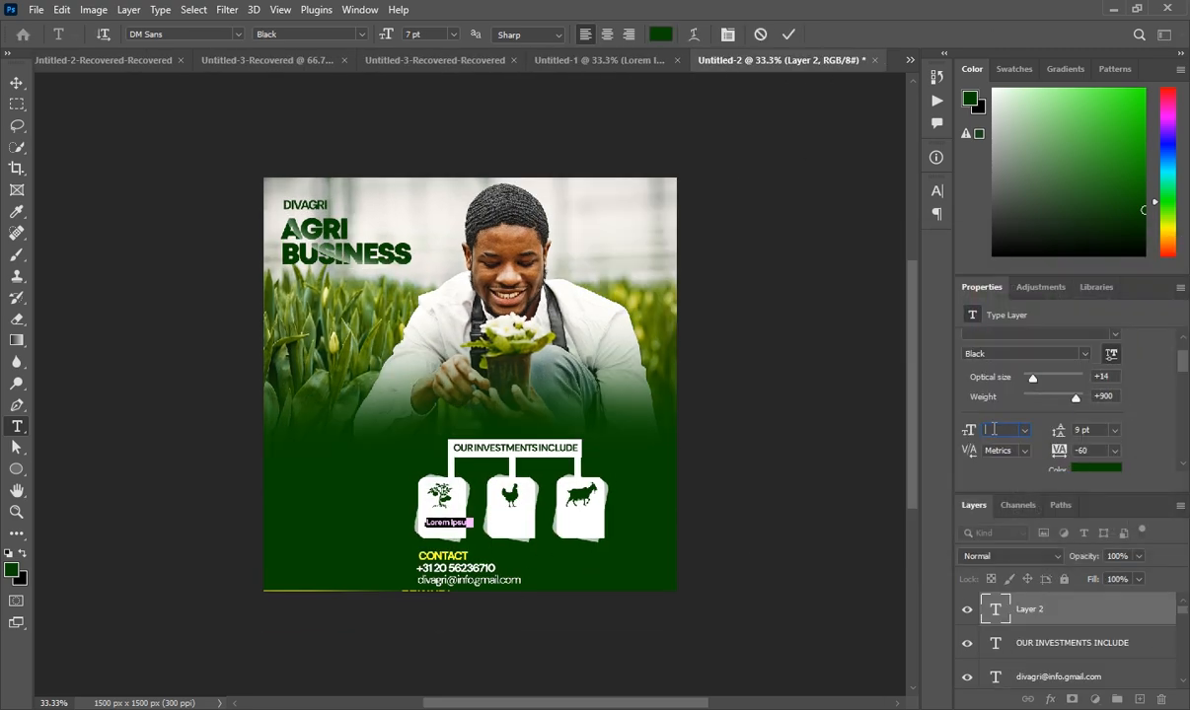
type("6")
key("Return")
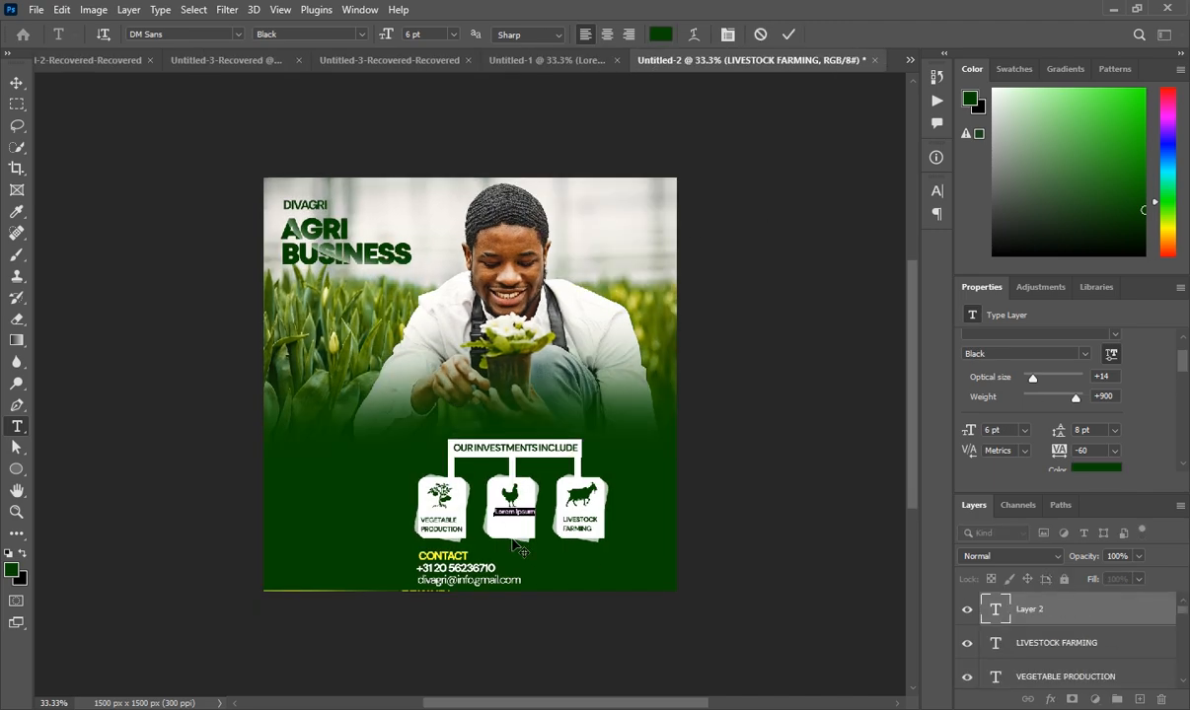
Enter the POULTRY FARMING AND EGG PRODUCTION label with 6 pt leading and select it
type("POULTRY FARMING AND EGG PRODUCTION")
key("ctrl+a")
left_click(1084, 430)
type("6")
key("Return")
key("ctrl+Return")
key("v")
left_click(510, 499)
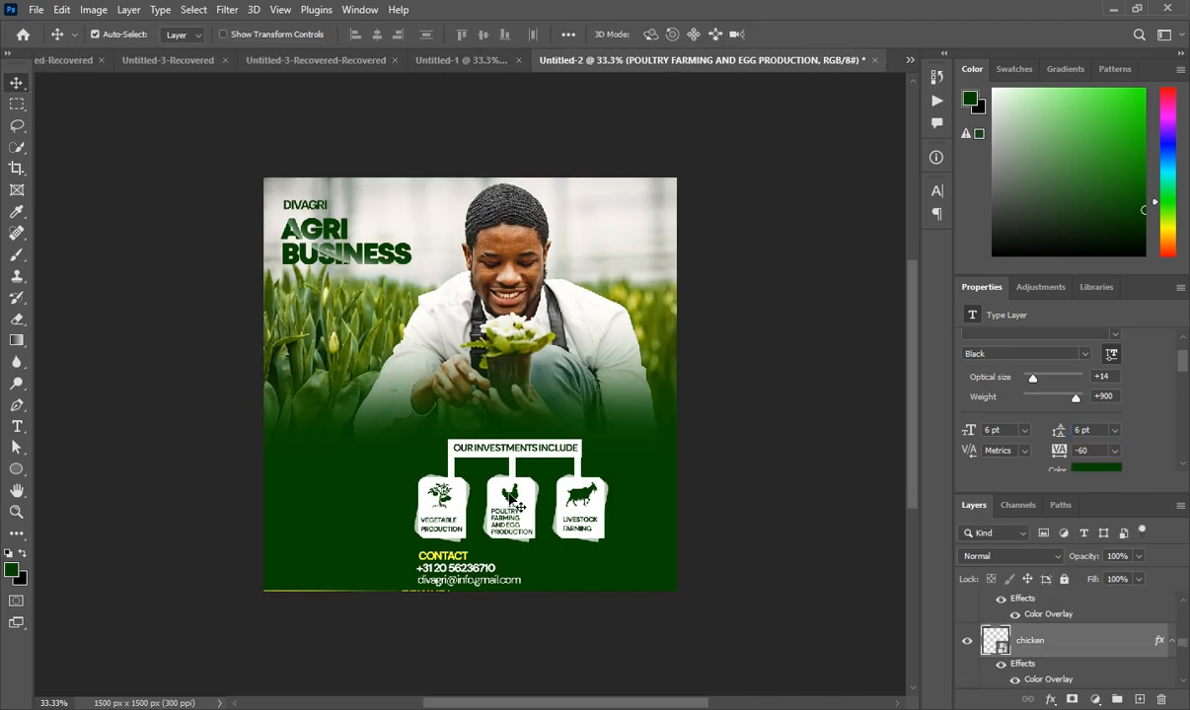
scroll(982, 601, "up", 2)
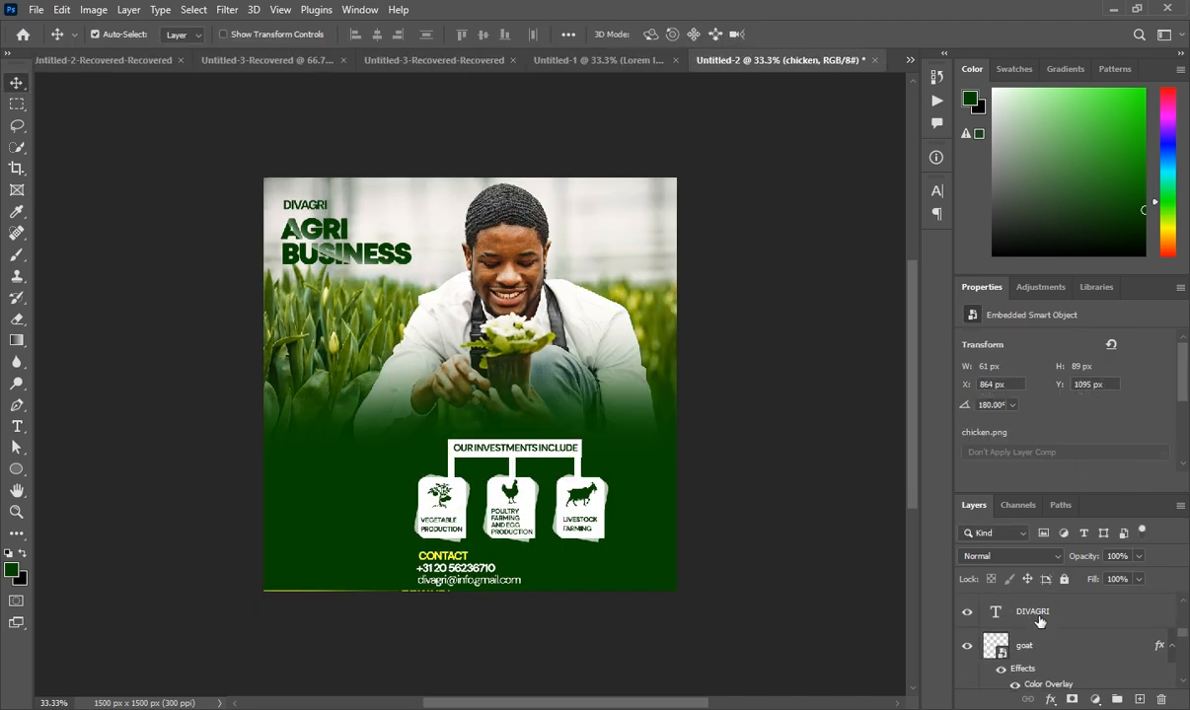
scroll(1039, 620, "down", 3)
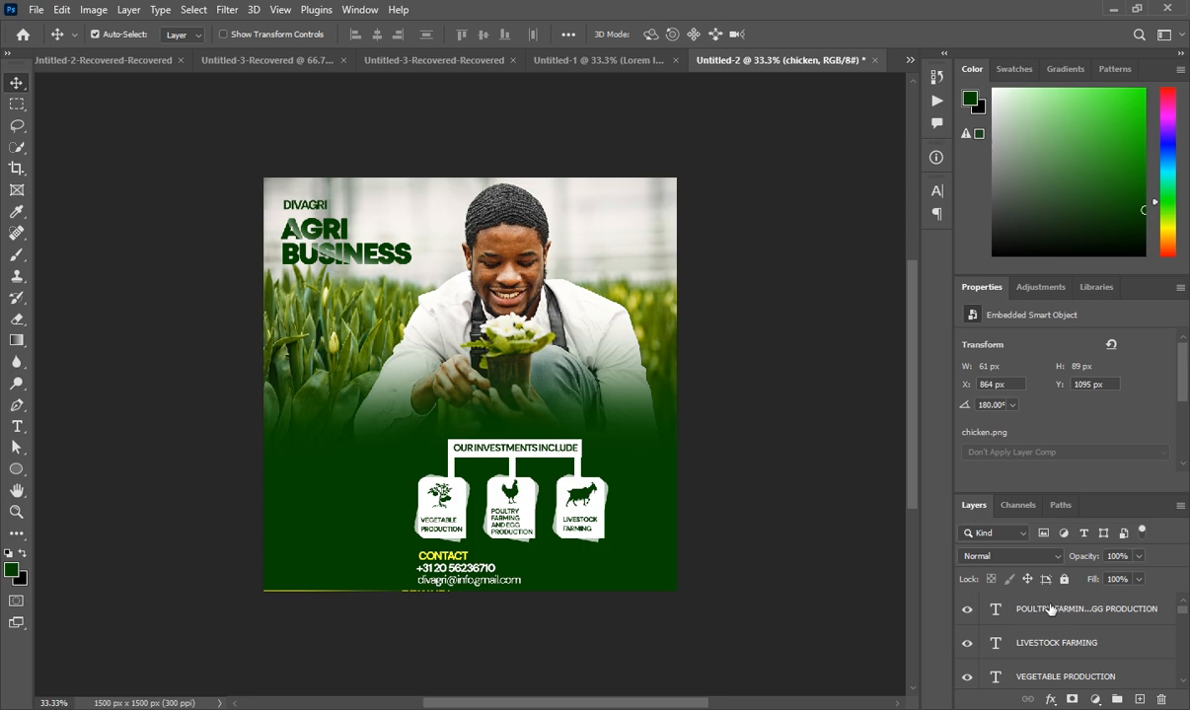
left_click(1049, 611)
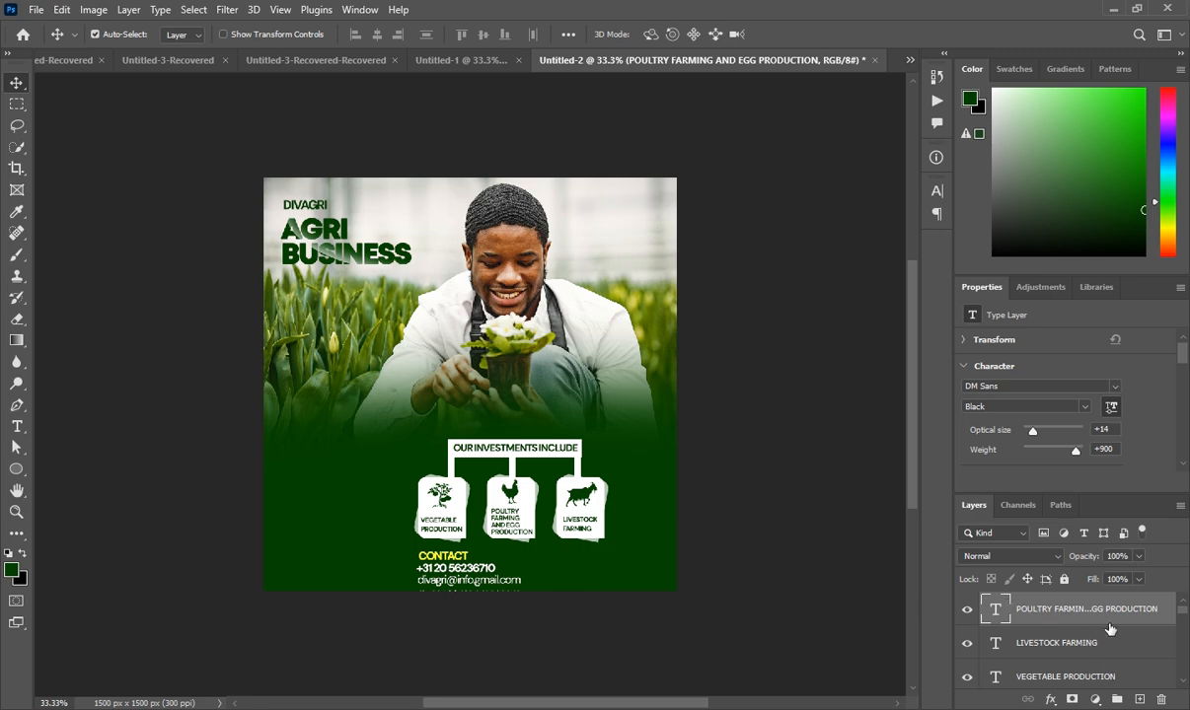
left_click(461, 60)
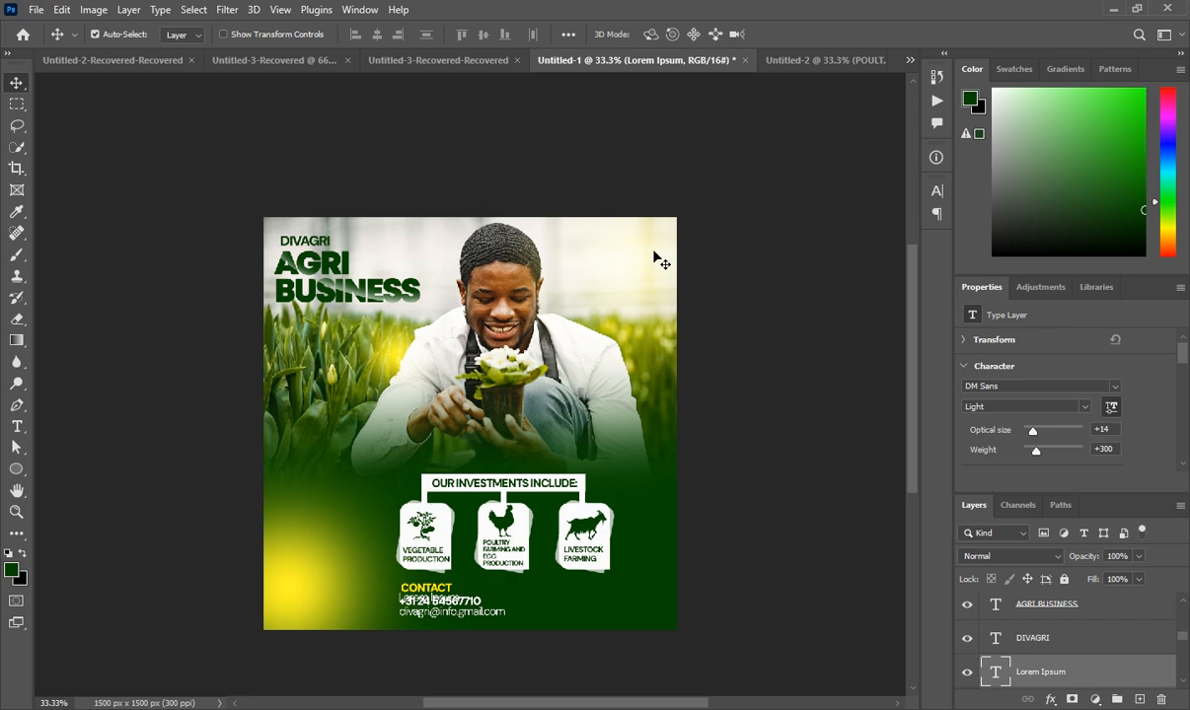
left_click(808, 63)
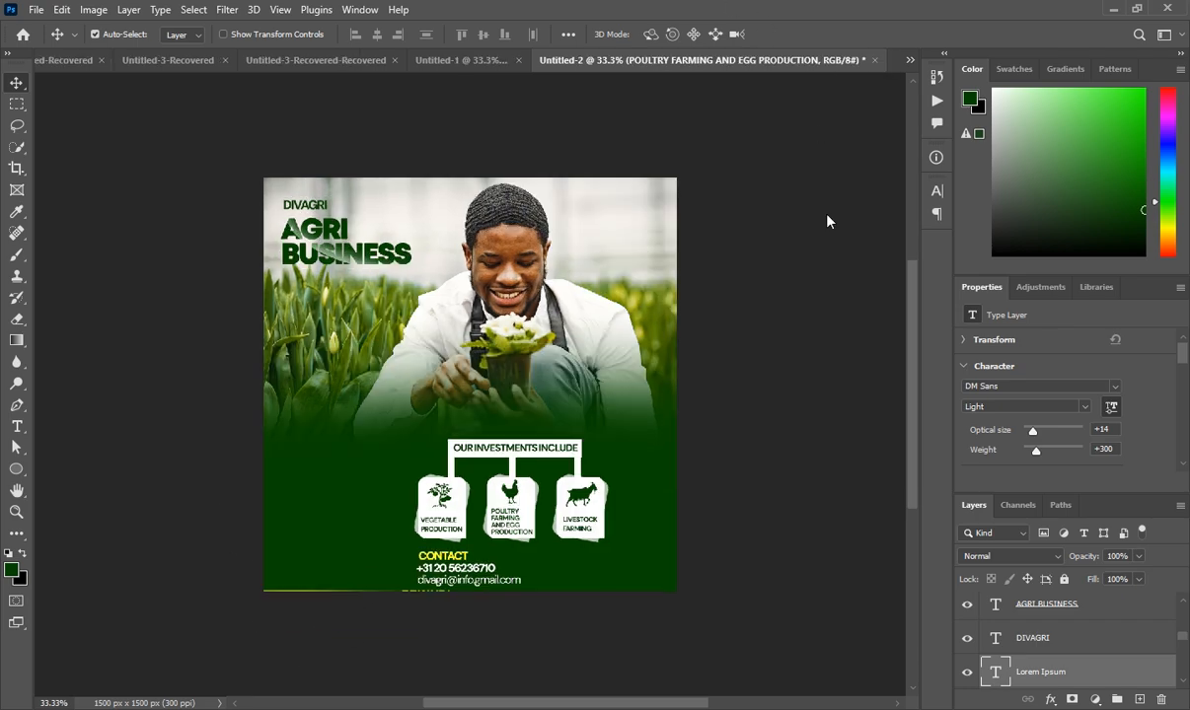
Add an empty glow layer and enlarge the brush to about 700 px
left_click(1136, 699)
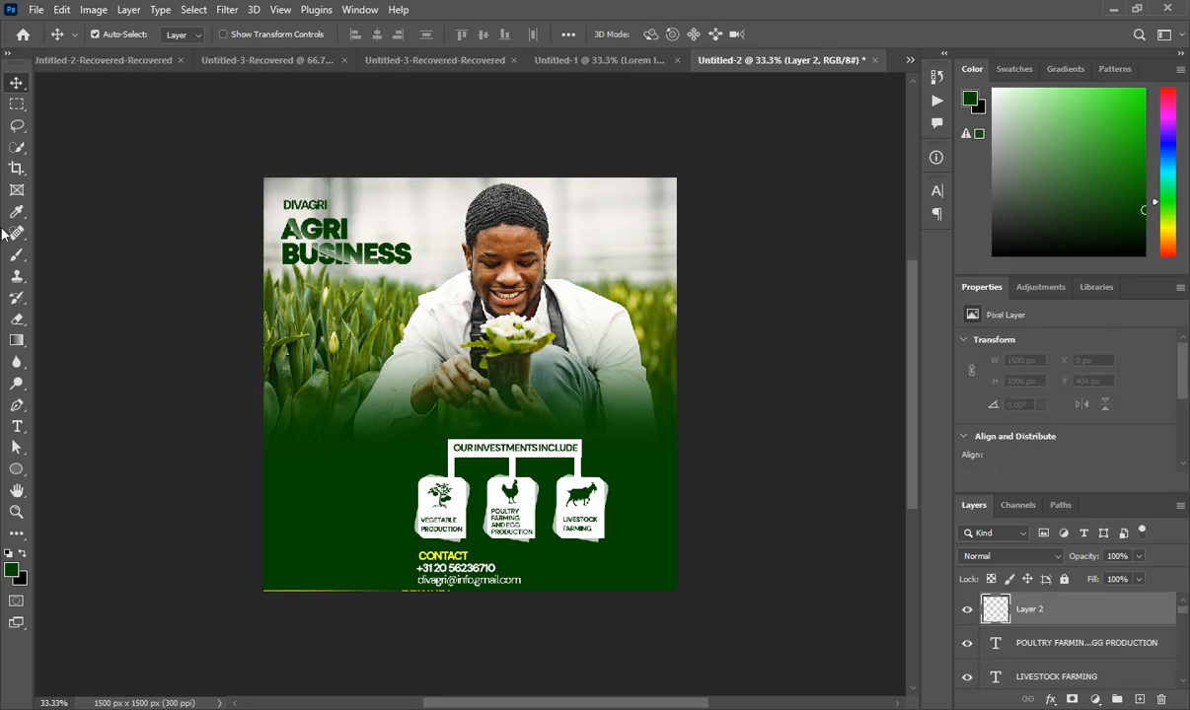
left_click(16, 255)
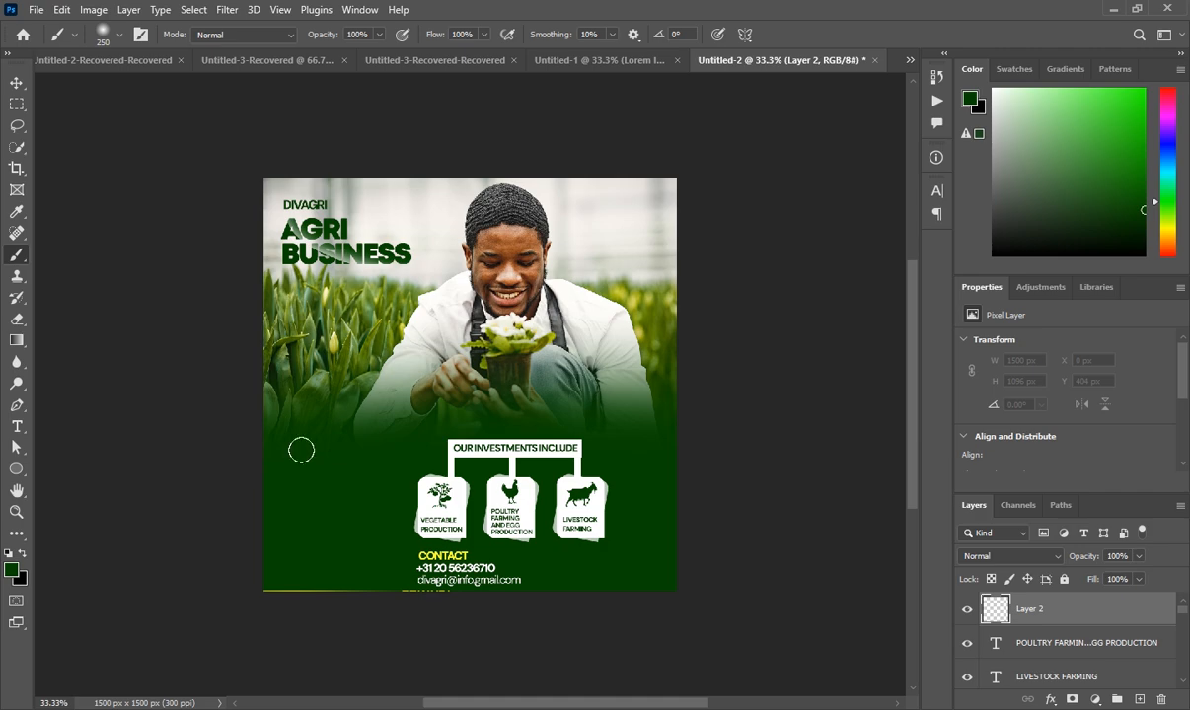
key("bracketright")
key("bracketright")
key("bracketright")
key("bracketright")
key("bracketright")
Set the foreground colour to bright yellow #fff21f
left_click(11, 569)
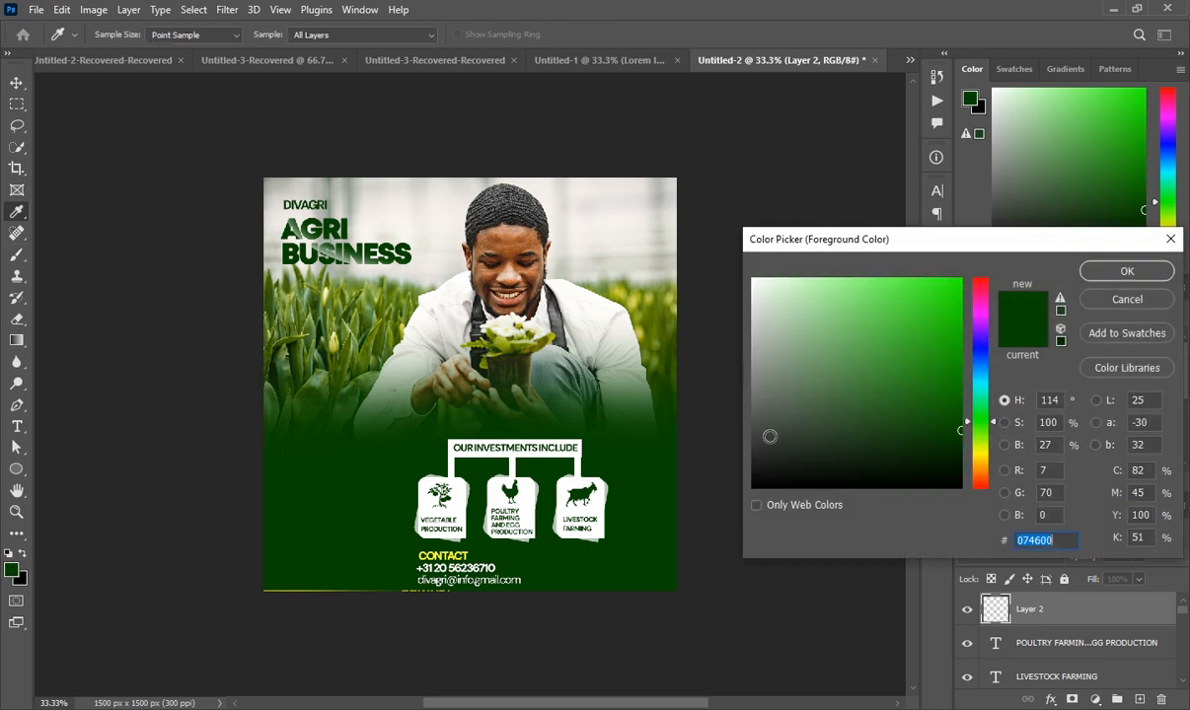
left_click(984, 456)
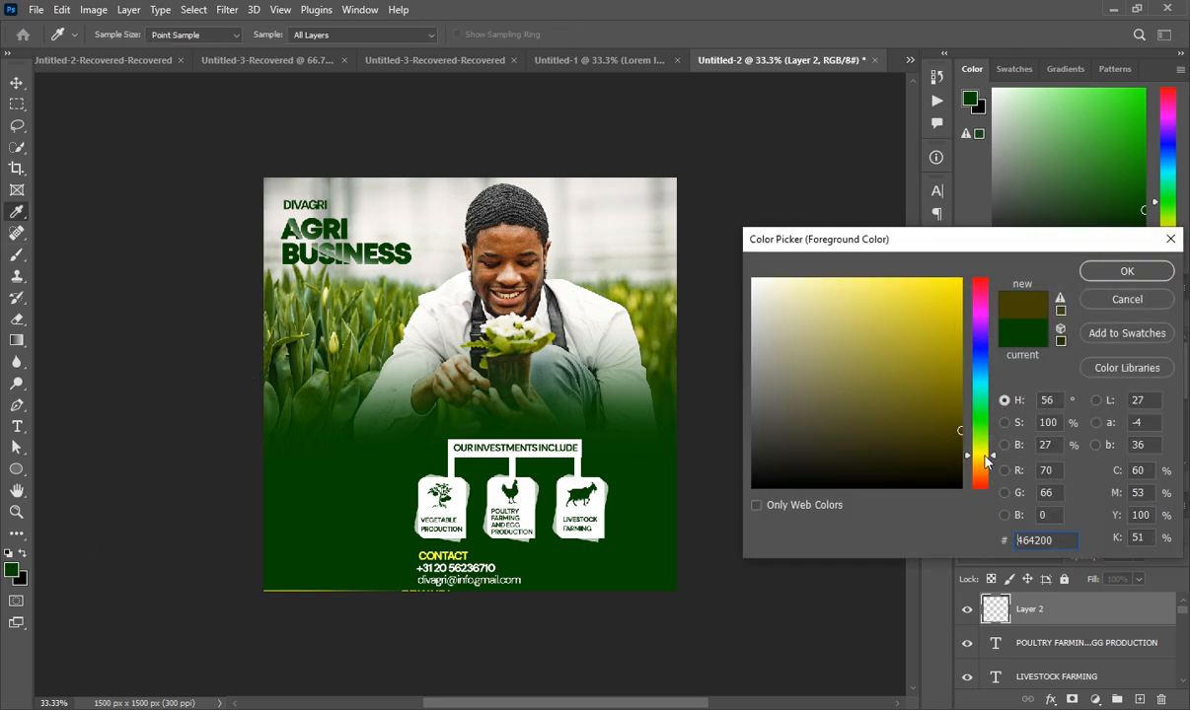
left_click_drag(856, 307, 939, 257)
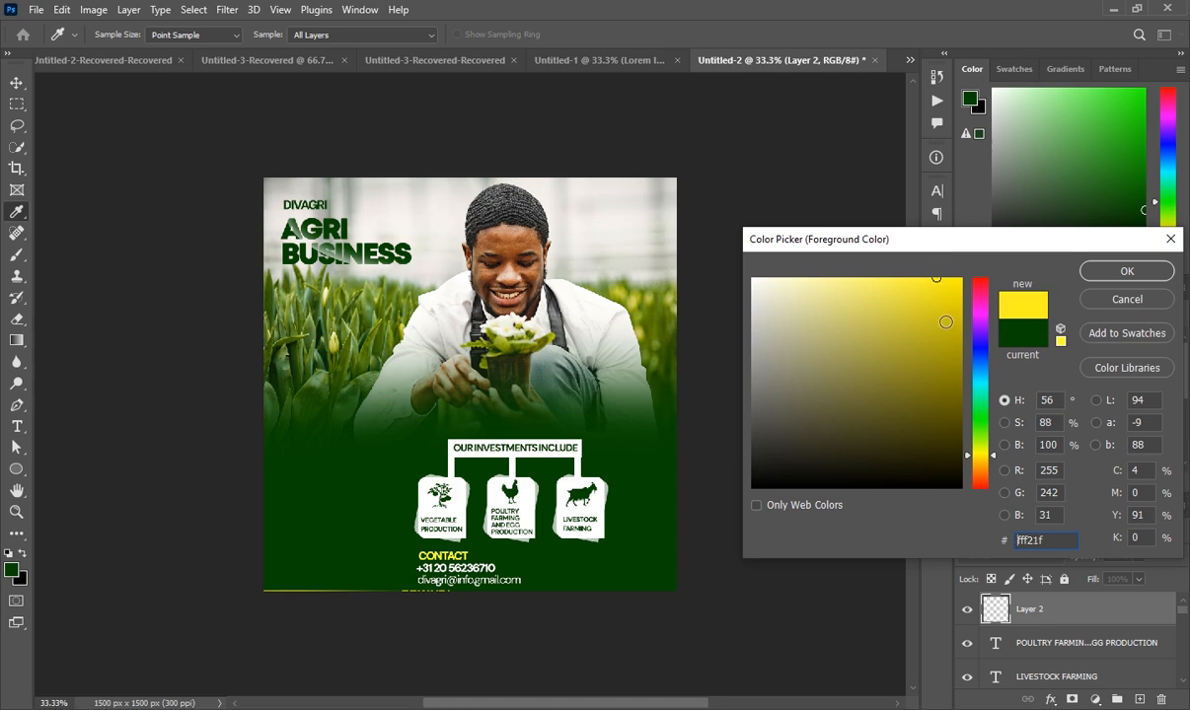
left_click(1135, 271)
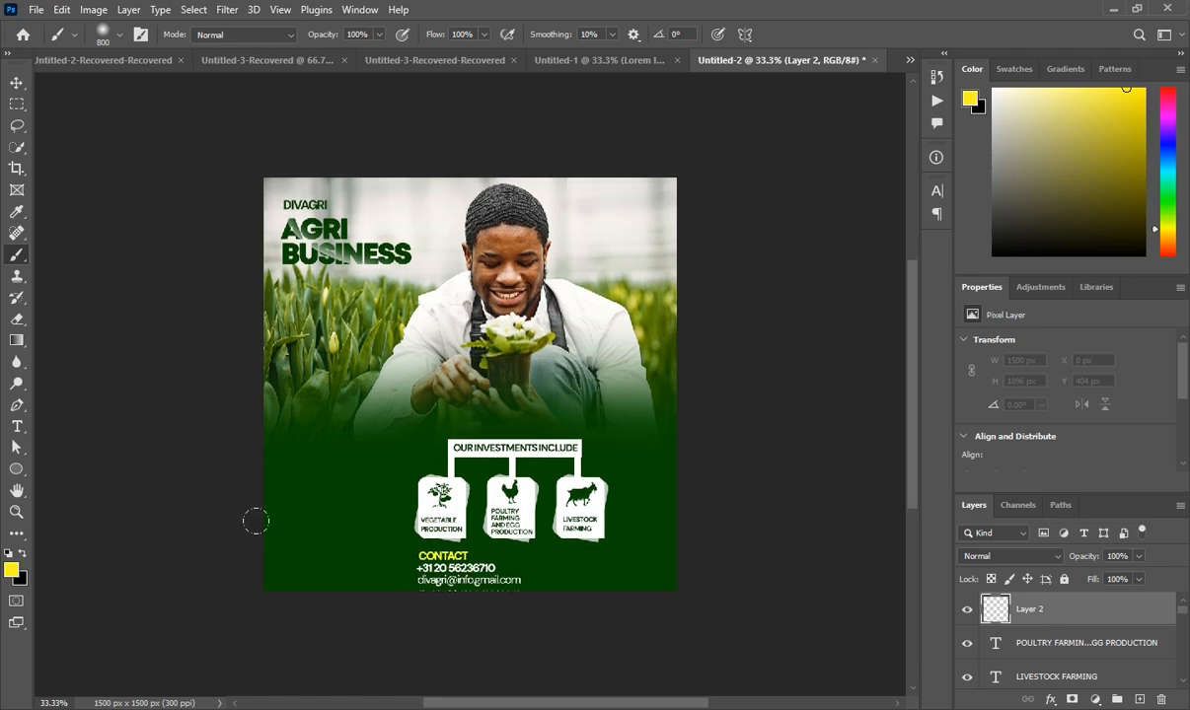
Paint yellow glows at lower left, top right and a 250 px shoulder spot, then blend in Screen
left_click(238, 465)
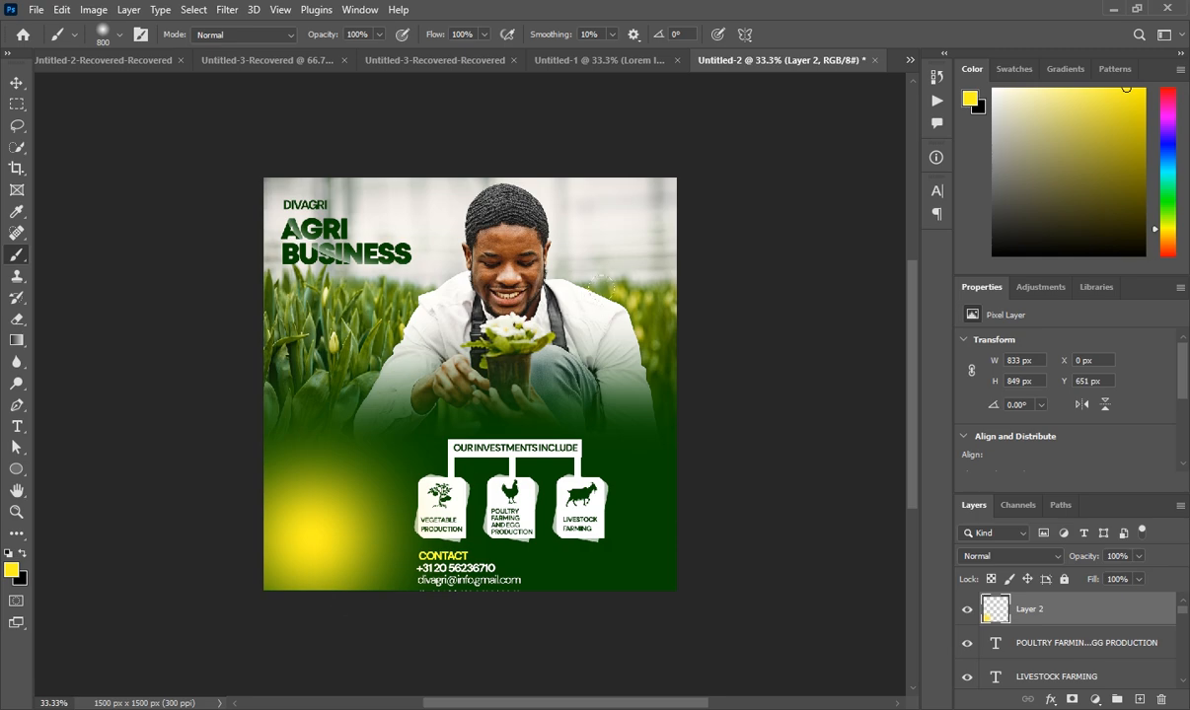
left_click(646, 207)
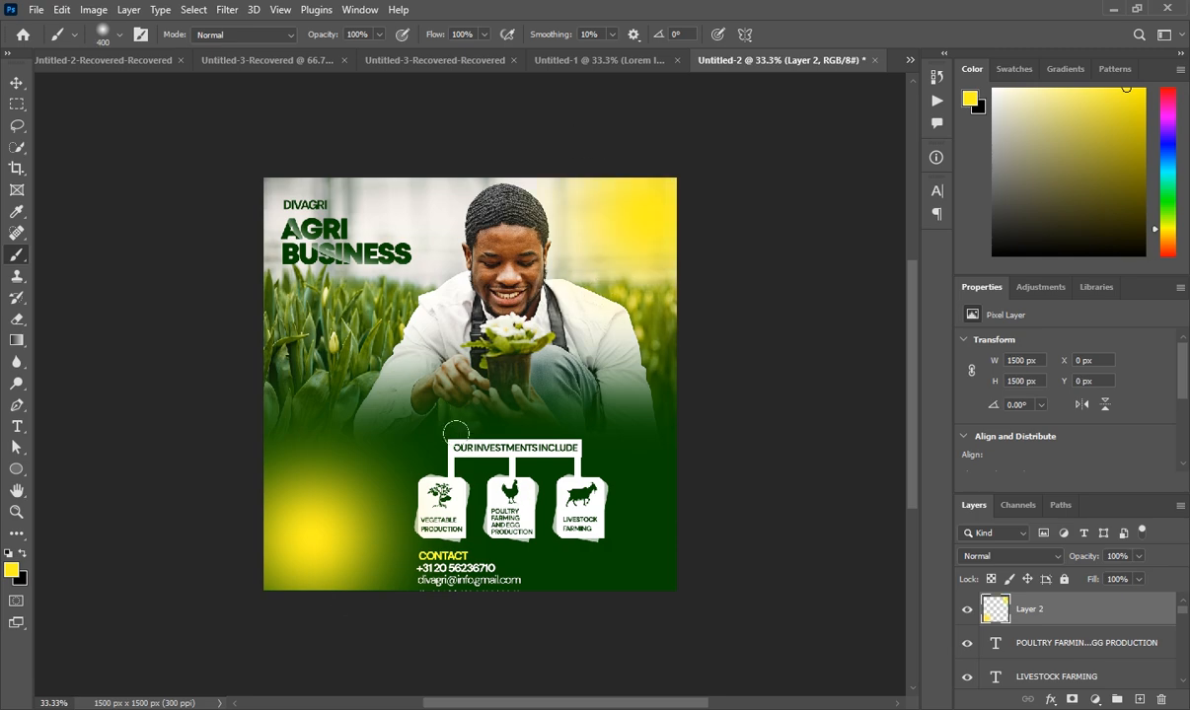
key("bracketleft")
key("bracketleft")
key("bracketleft")
key("bracketleft")
key("bracketleft")
key("bracketleft")
left_click(393, 291)
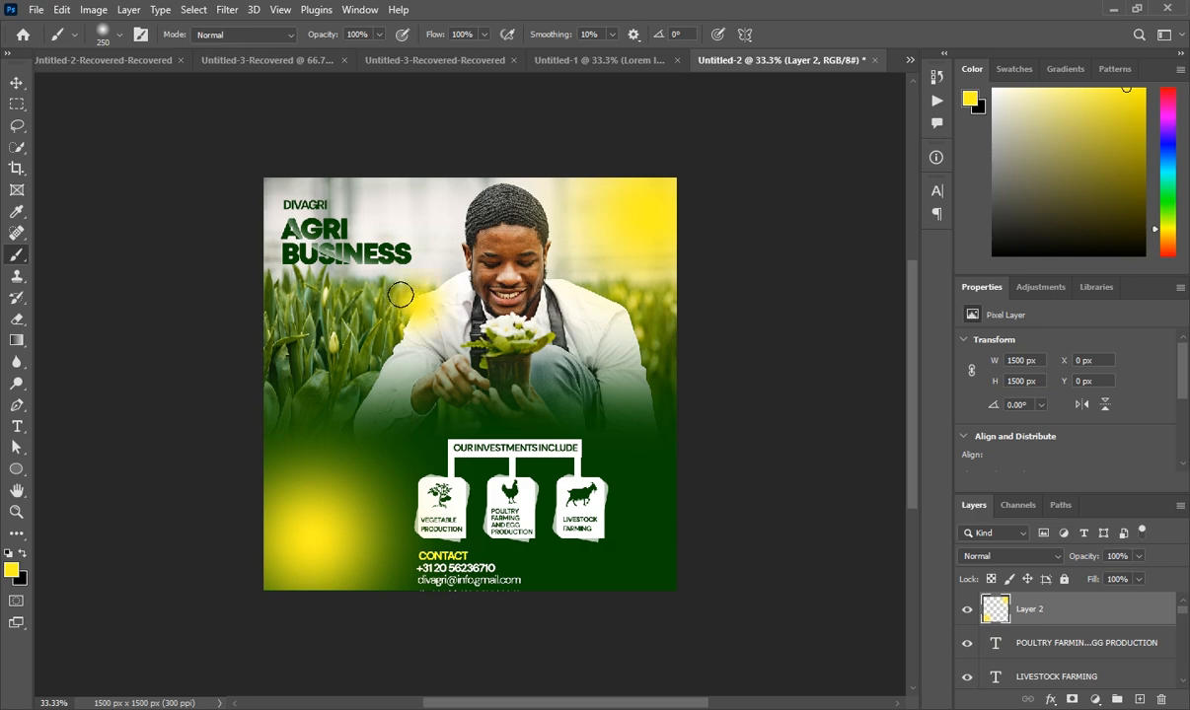
left_click(1029, 562)
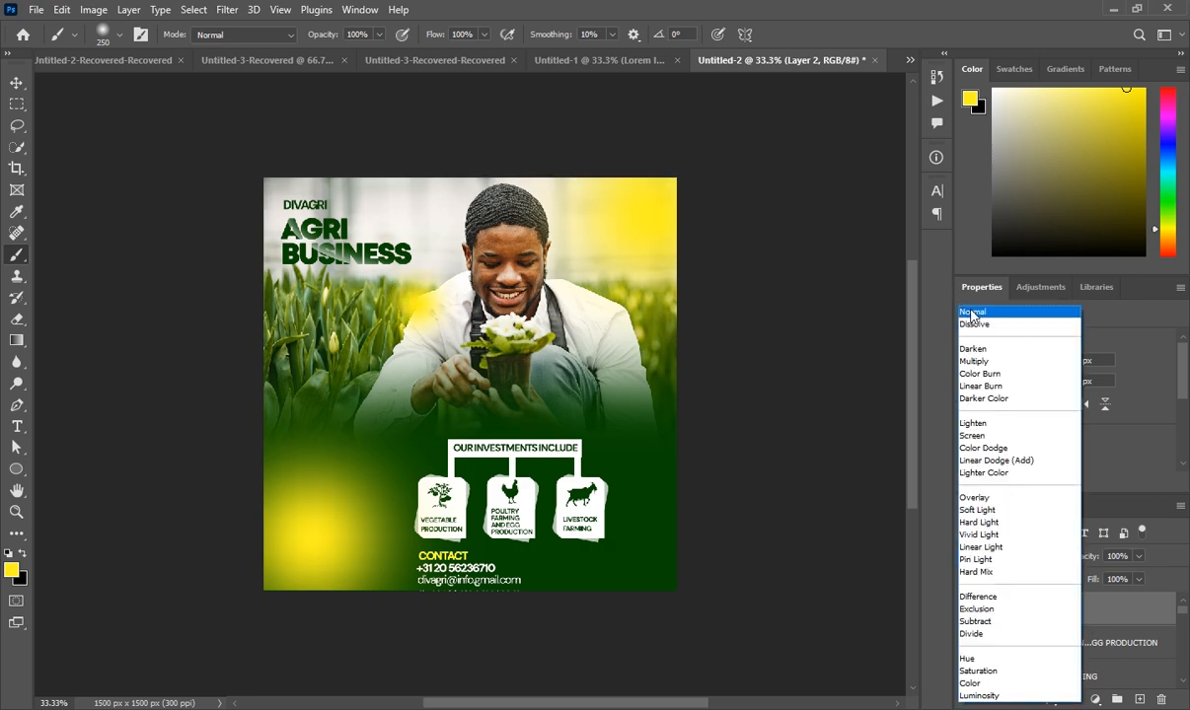
left_click(989, 443)
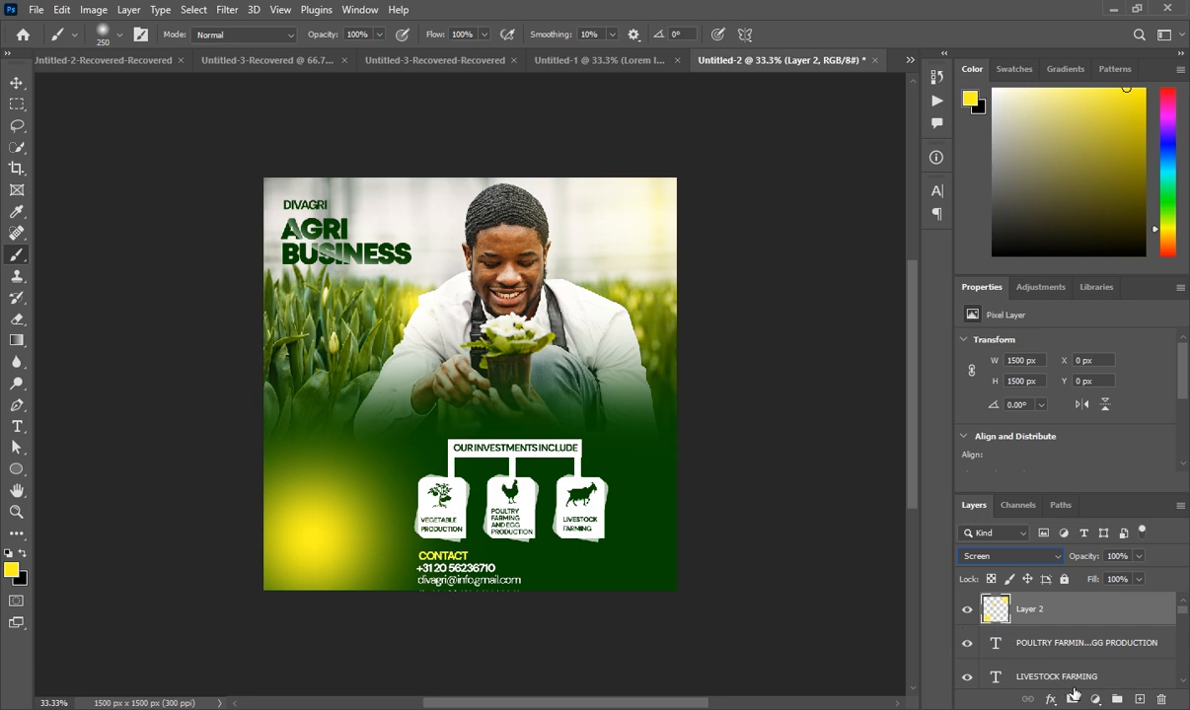
Create Layer 3 above the glow layer with Ctrl+Shift+Alt+N
key("ctrl+shift+alt+n")
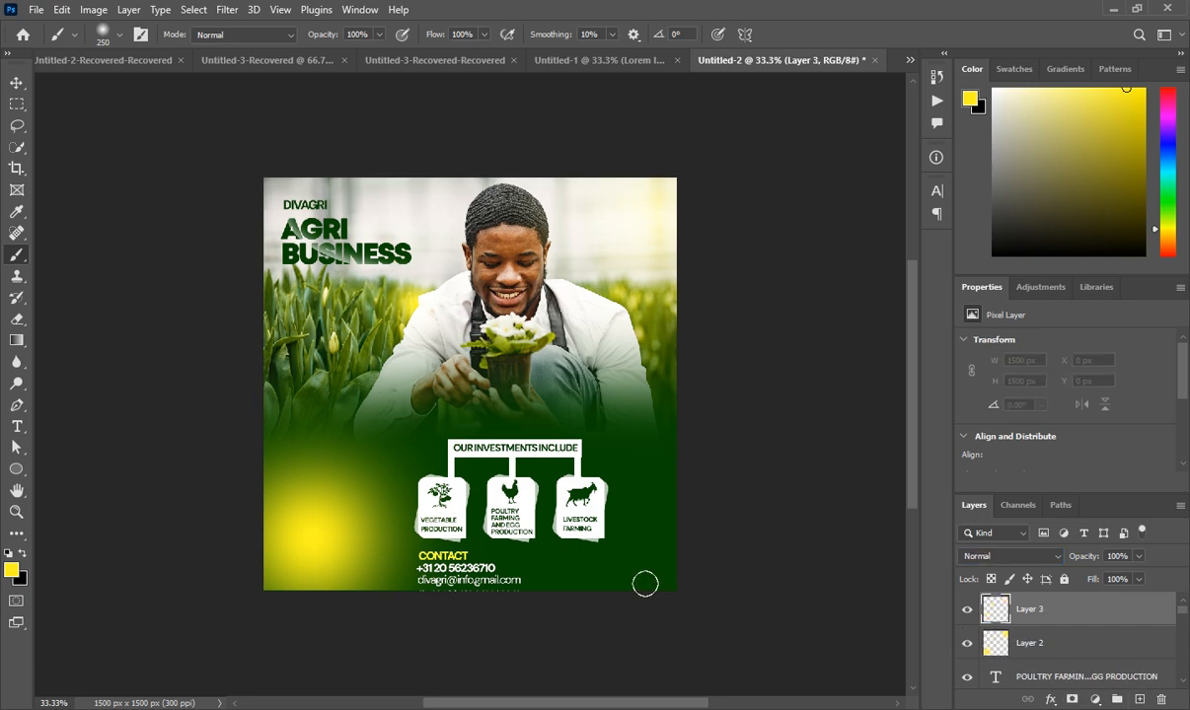